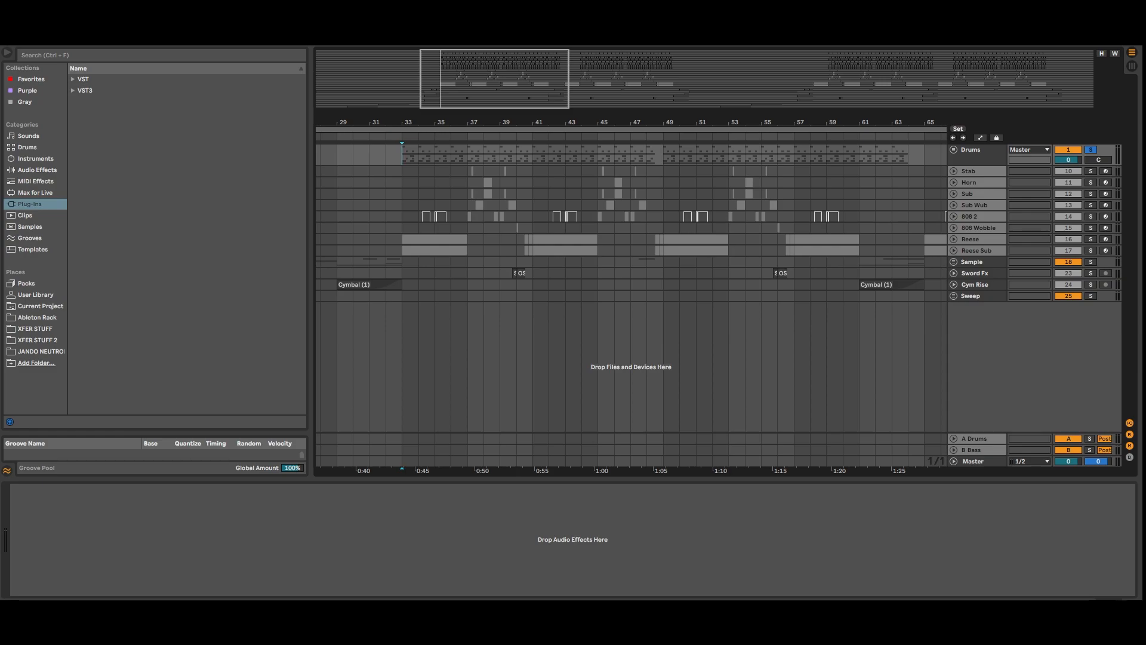
Step: Unfold the Drums group to show its individual tracks and play the drum section from bar 33
{"action": "left_click", "coordinate": [954, 149]}
{"action": "left_click_drag", "start_coordinate": [444, 72], "coordinate": [462, 93]}
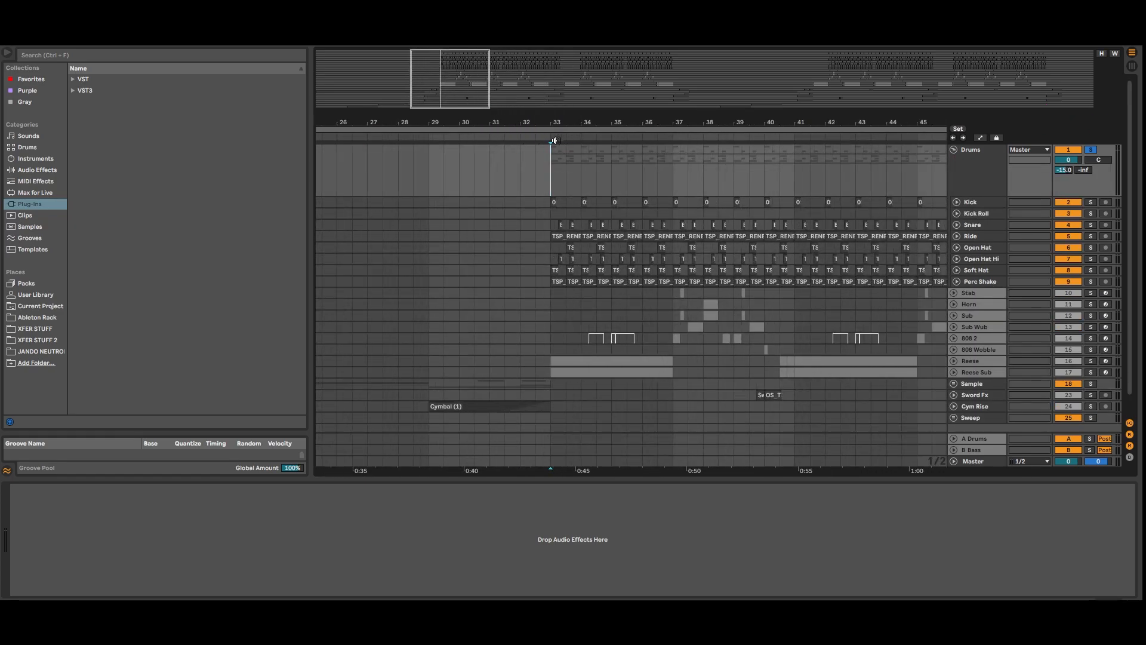
{"action": "left_click", "coordinate": [527, 138]}
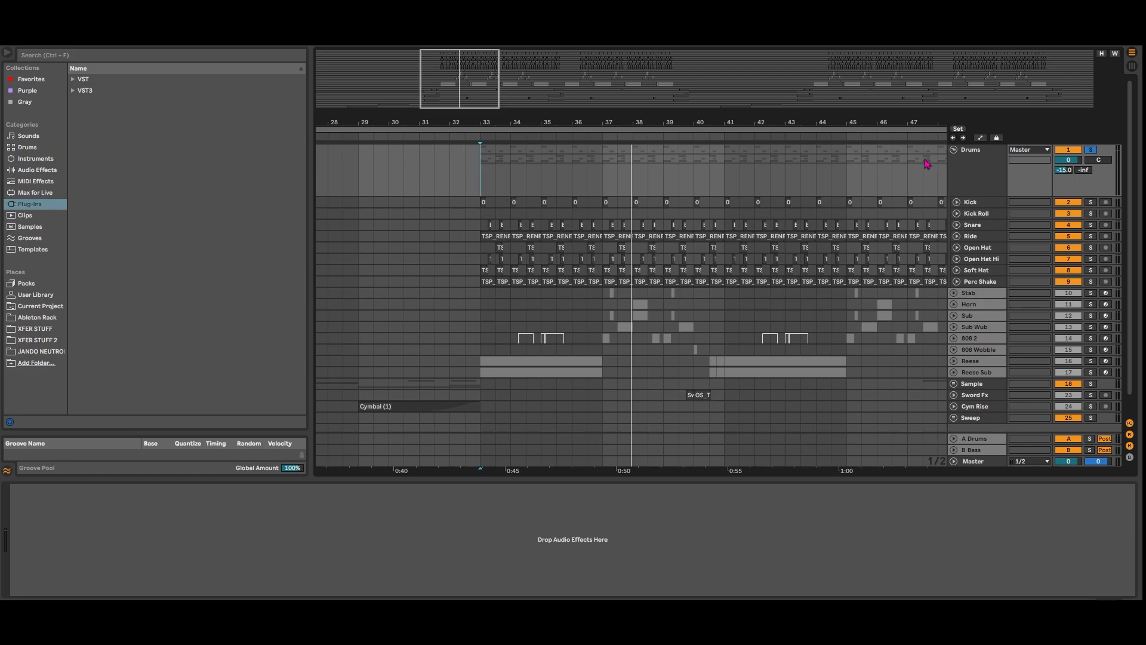
Step: Place the playback start at bar 33 with the Drums group folded, and unfold the group again
{"action": "left_click", "coordinate": [953, 150]}
{"action": "mouse_move", "coordinate": [526, 117]}
{"action": "left_mouse_down"}
{"action": "mouse_move", "coordinate": [528, 89]}
{"action": "mouse_move", "coordinate": [532, 119]}
{"action": "mouse_move", "coordinate": [549, 126]}
{"action": "left_mouse_up"}
{"action": "left_click", "coordinate": [435, 160]}
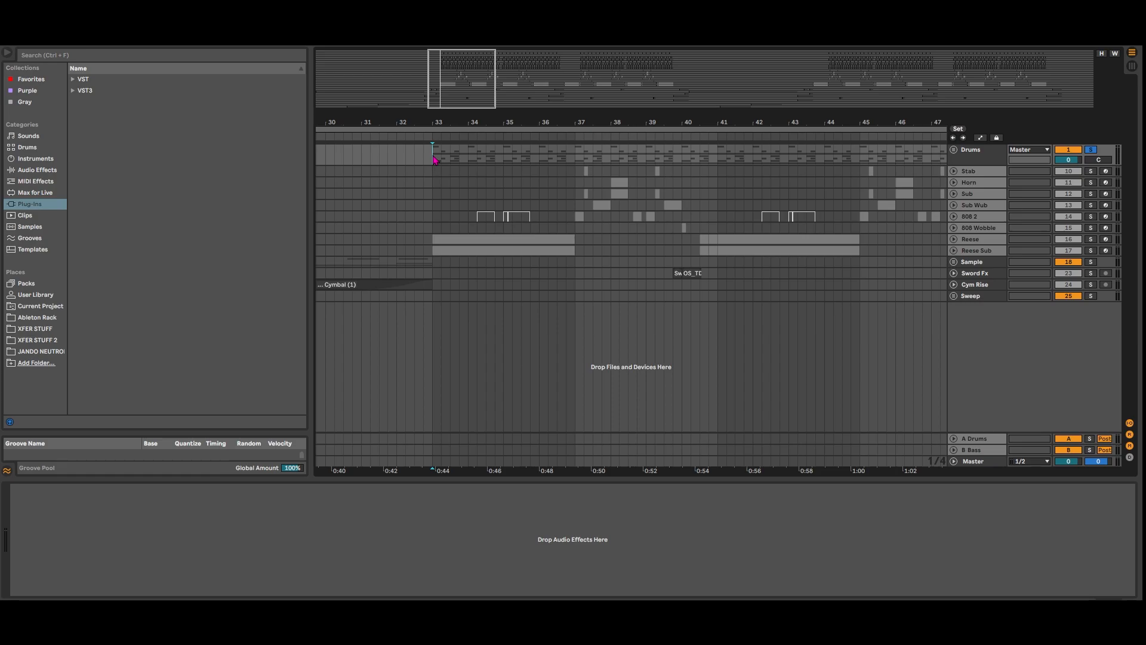
{"action": "left_click", "coordinate": [953, 149]}
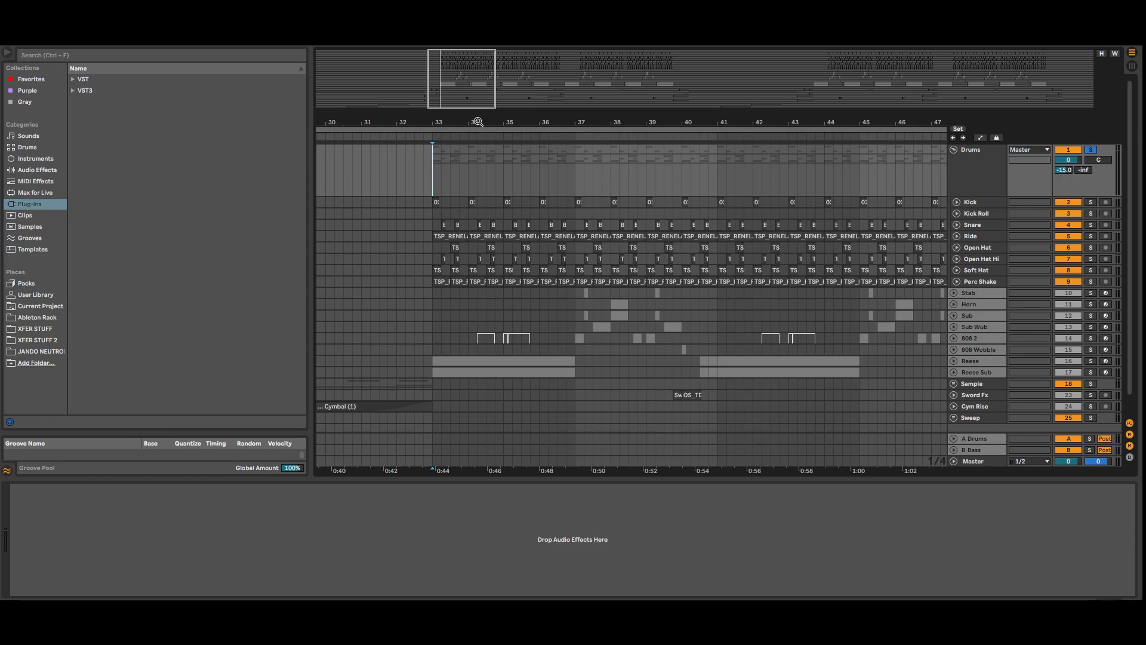
Step: Browse the sample pack folders in Favorites, XFER STUFF and XFER STUFF 2, and return to Favorites
{"action": "left_click", "coordinate": [31, 79]}
{"action": "scroll", "coordinate": [133, 206], "scroll_direction": "down", "scroll_amount": 5}
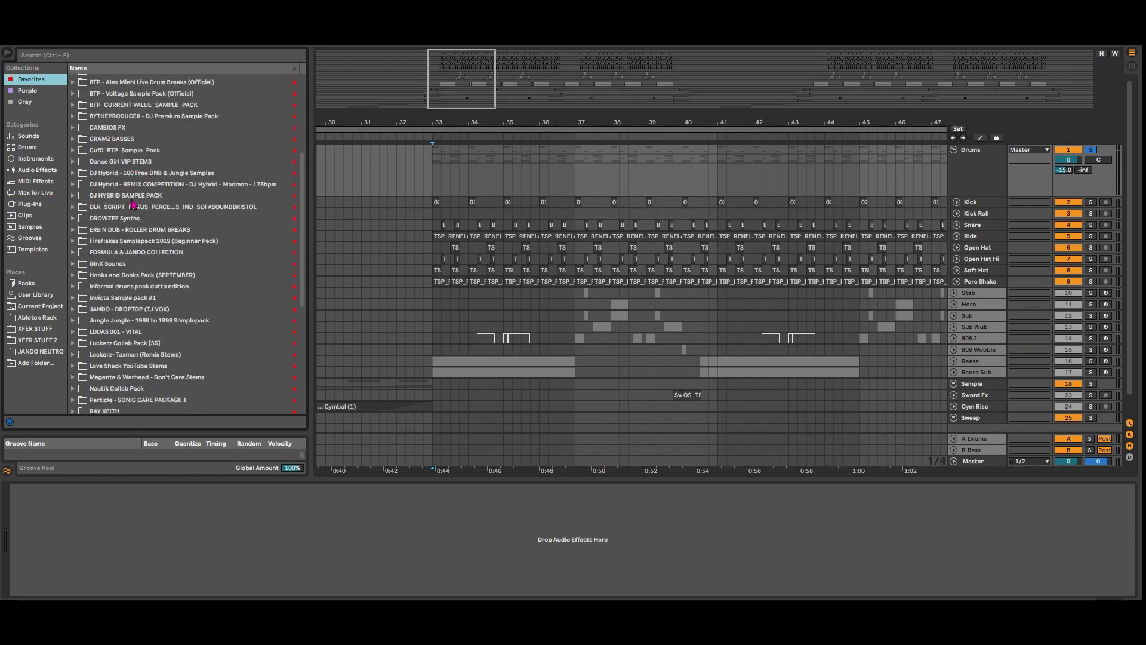
{"action": "left_click", "coordinate": [35, 328]}
{"action": "scroll", "coordinate": [157, 302], "scroll_direction": "down", "scroll_amount": 6}
{"action": "left_click", "coordinate": [38, 341]}
{"action": "scroll", "coordinate": [157, 309], "scroll_direction": "down", "scroll_amount": 8}
{"action": "scroll", "coordinate": [158, 308], "scroll_direction": "up", "scroll_amount": 8}
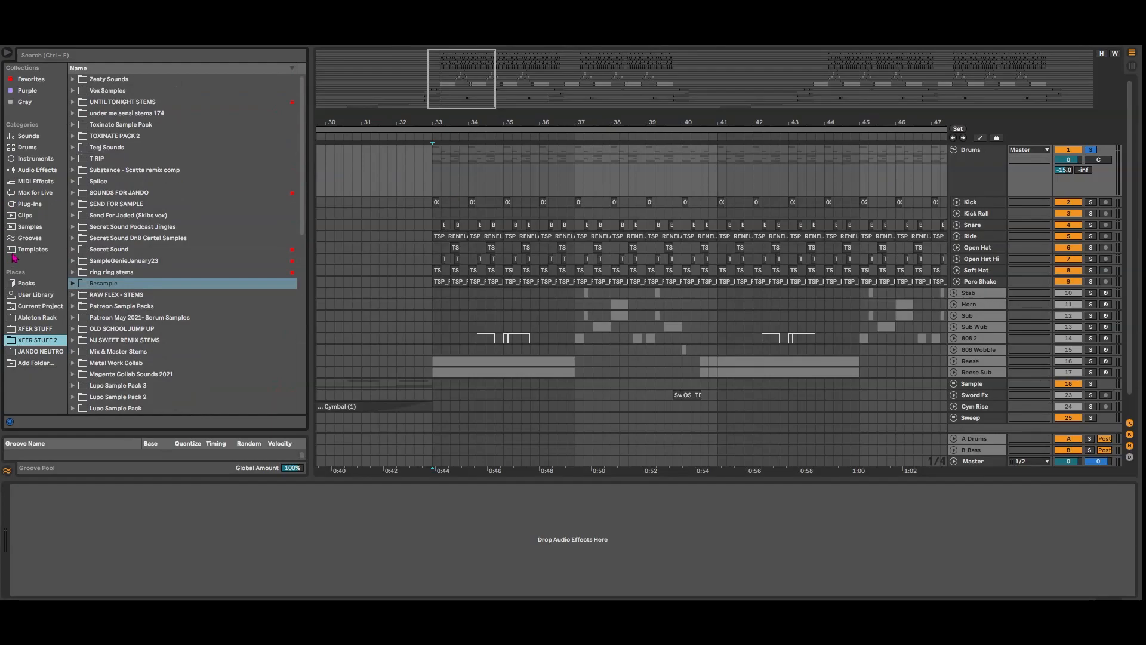
{"action": "left_click", "coordinate": [42, 80]}
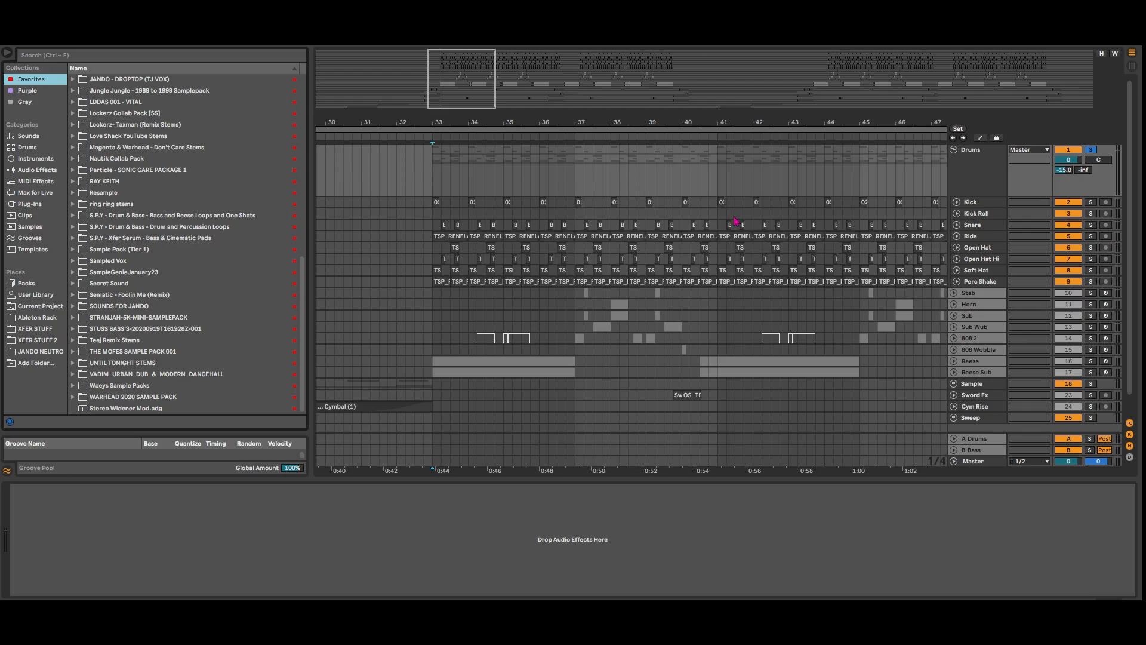
Step: Select all the drum tracks from Kick to Perc Shake together, and clear the selection
{"action": "left_click", "coordinate": [958, 204]}
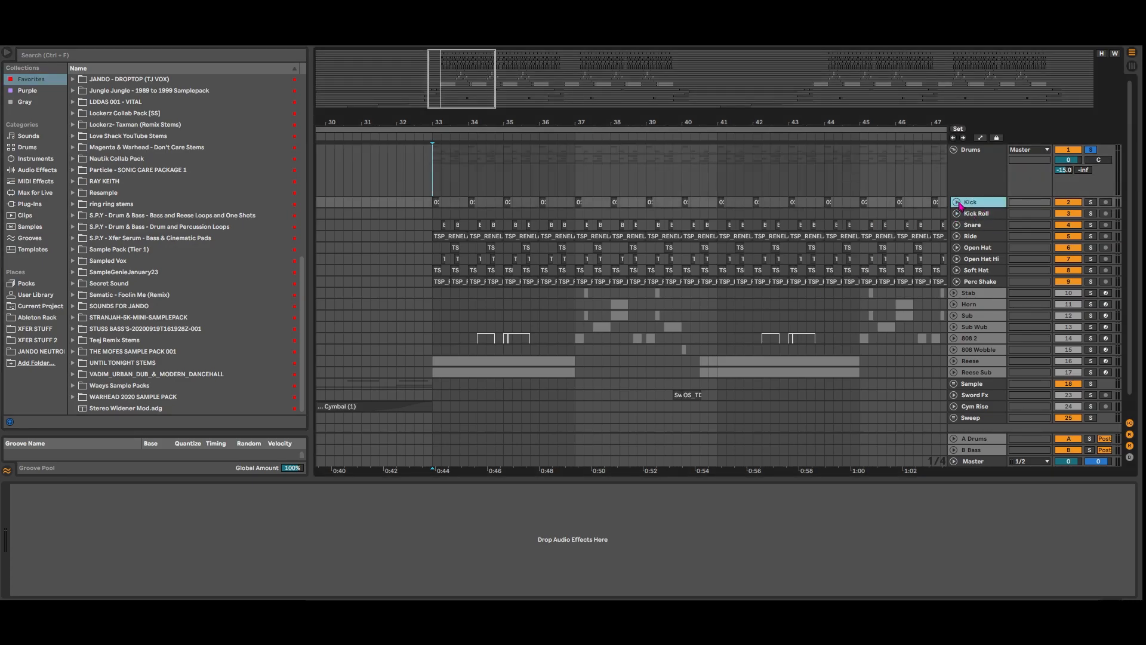
{"action": "left_click", "coordinate": [1000, 160]}
{"action": "left_click", "coordinate": [978, 203]}
{"action": "left_click", "coordinate": [991, 281], "text": "shift"}
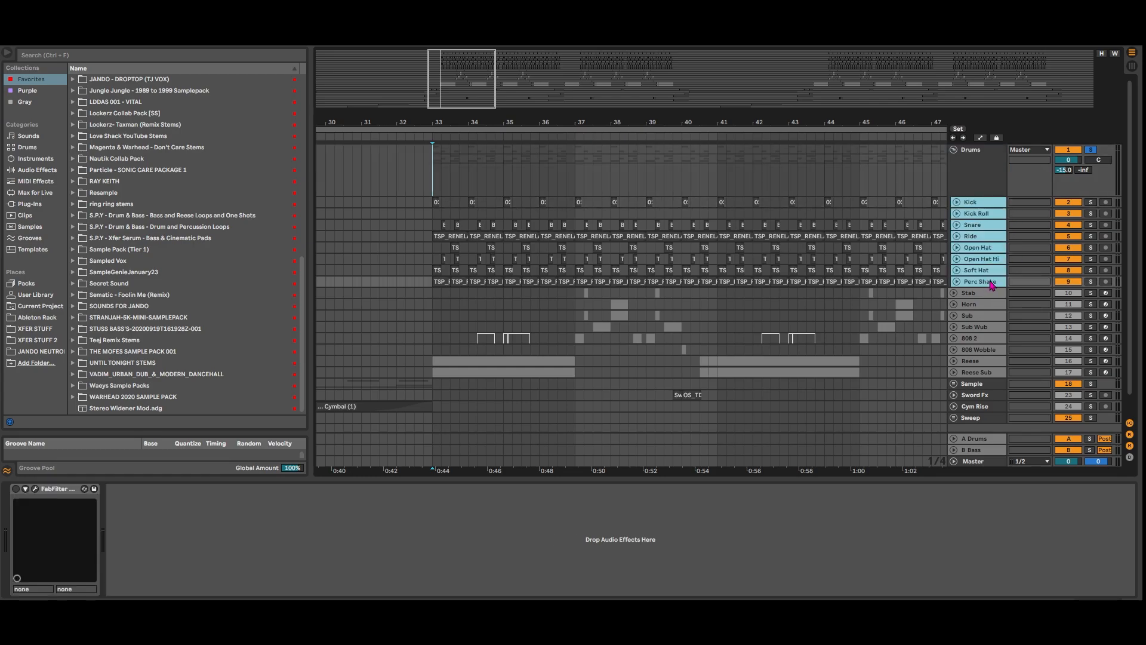
{"action": "left_click", "coordinate": [984, 172]}
{"action": "mouse_move", "coordinate": [479, 101]}
{"action": "left_mouse_down"}
{"action": "mouse_move", "coordinate": [478, 78]}
{"action": "mouse_move", "coordinate": [478, 99]}
{"action": "left_mouse_up"}
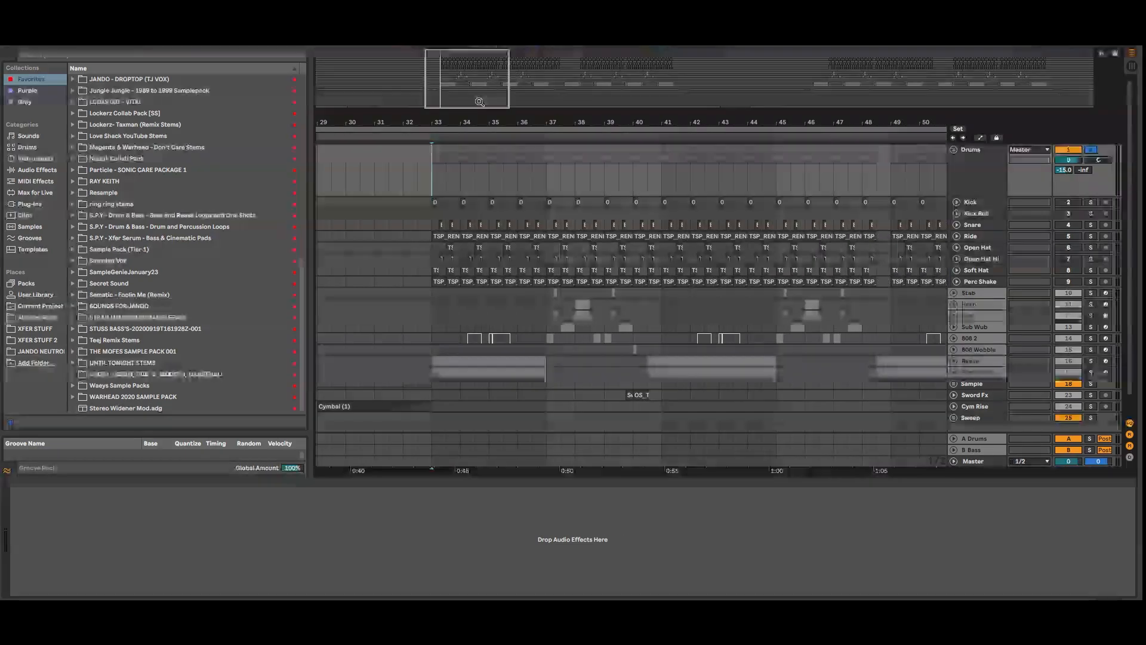
Step: Expand the Kick track, solo it and play the kick pattern from bar 33
{"action": "left_click", "coordinate": [977, 204]}
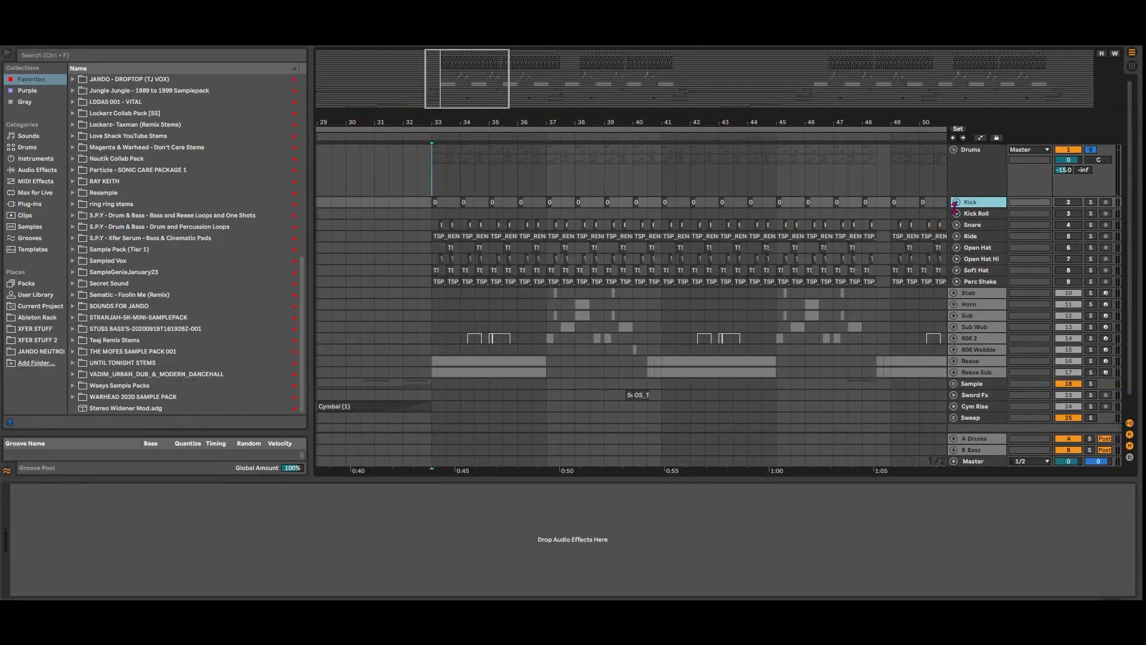
{"action": "left_click", "coordinate": [878, 186]}
{"action": "left_click", "coordinate": [962, 204]}
{"action": "left_click", "coordinate": [958, 202]}
{"action": "left_click", "coordinate": [434, 203]}
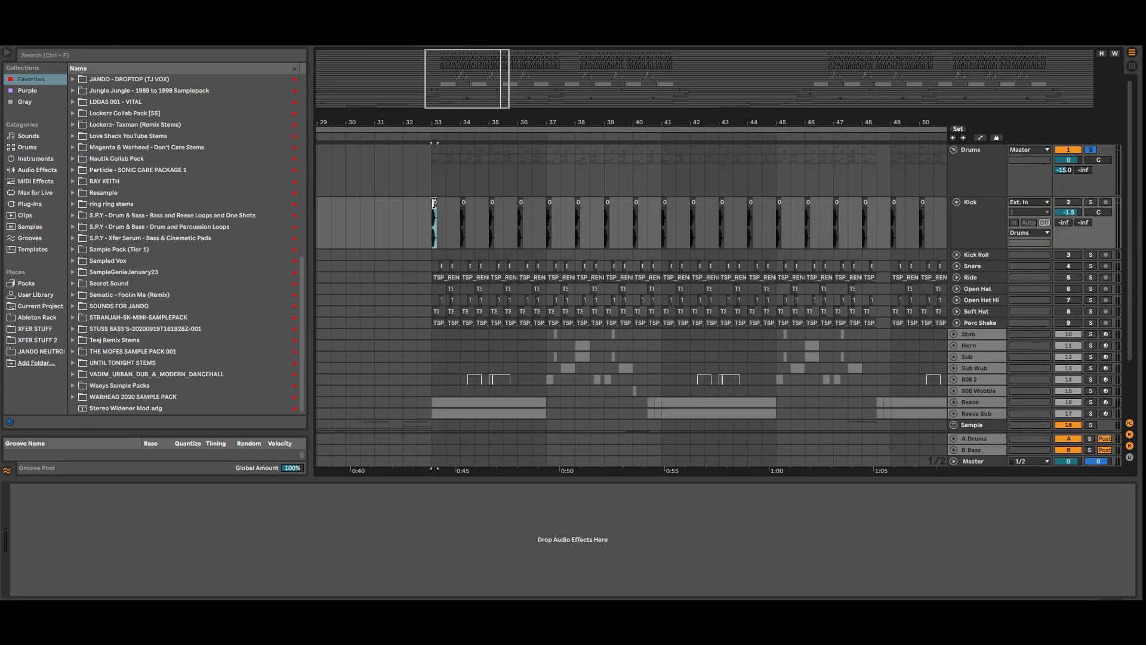
{"action": "left_click", "coordinate": [433, 249]}
{"action": "key", "text": "s"}
{"action": "key", "text": "space"}
{"action": "left_click_drag", "start_coordinate": [489, 89], "coordinate": [444, 83]}
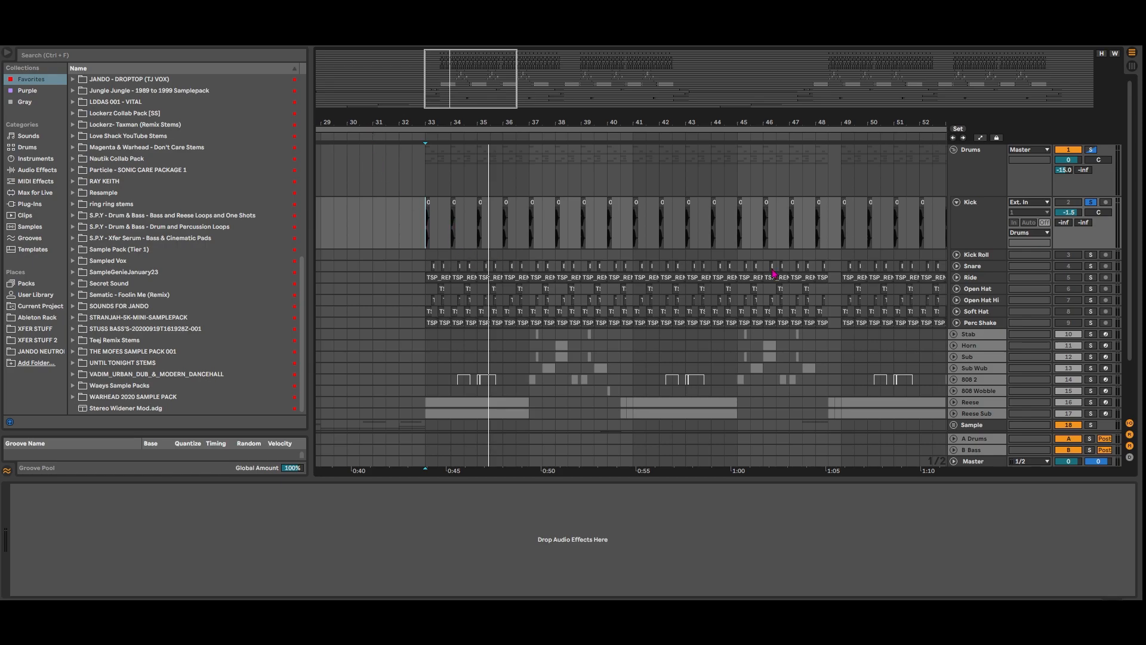
Step: Expand the Snare and Kick Roll tracks and delete the empty Kick Roll track
{"action": "left_click", "coordinate": [957, 267]}
{"action": "left_click", "coordinate": [957, 255]}
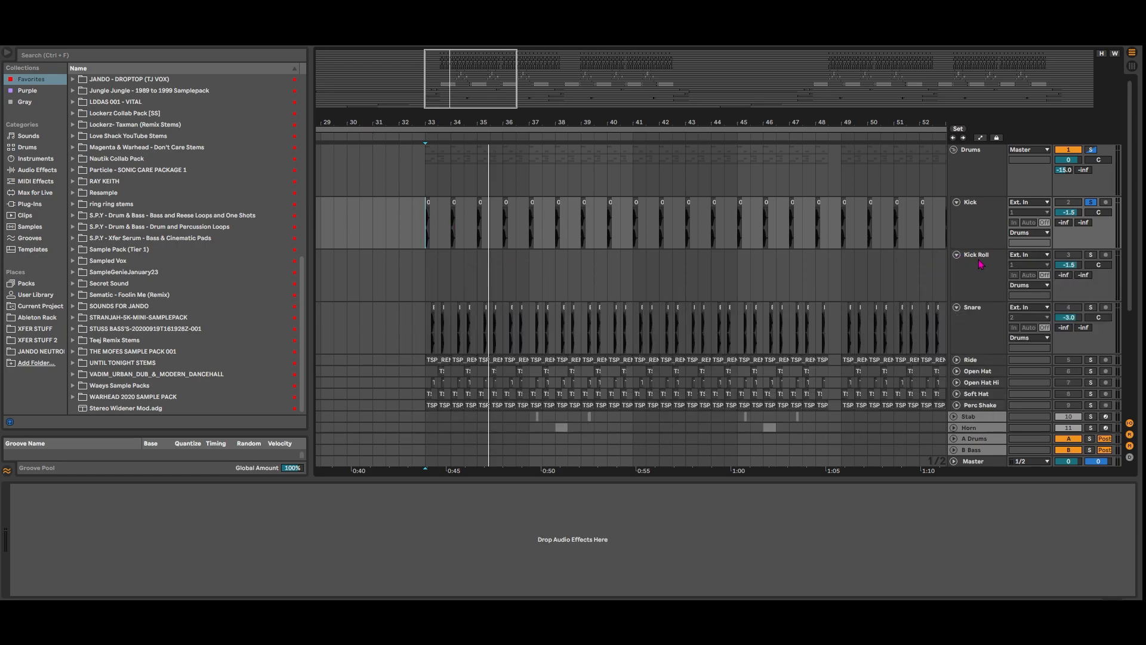
{"action": "left_click", "coordinate": [980, 263]}
{"action": "left_click_drag", "start_coordinate": [465, 122], "coordinate": [622, 132]}
{"action": "key", "text": "Delete"}
Step: Replay the soloed Kick track from bar 33 and stop playback
{"action": "left_click_drag", "start_coordinate": [482, 87], "coordinate": [442, 111]}
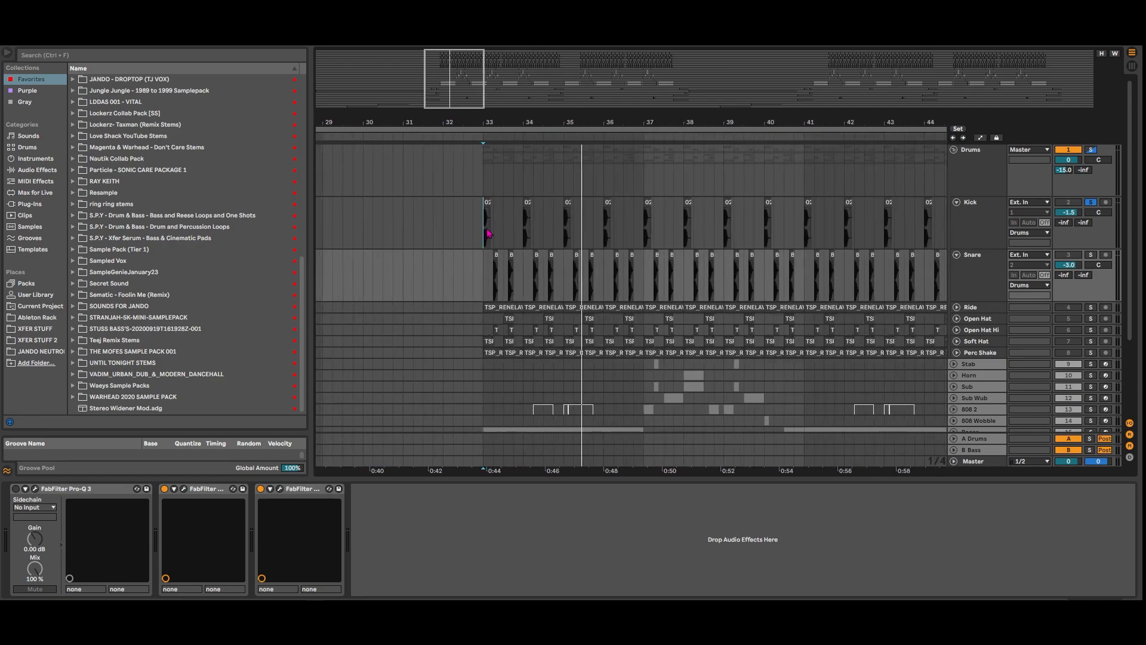
{"action": "left_click", "coordinate": [486, 228]}
{"action": "key", "text": "space"}
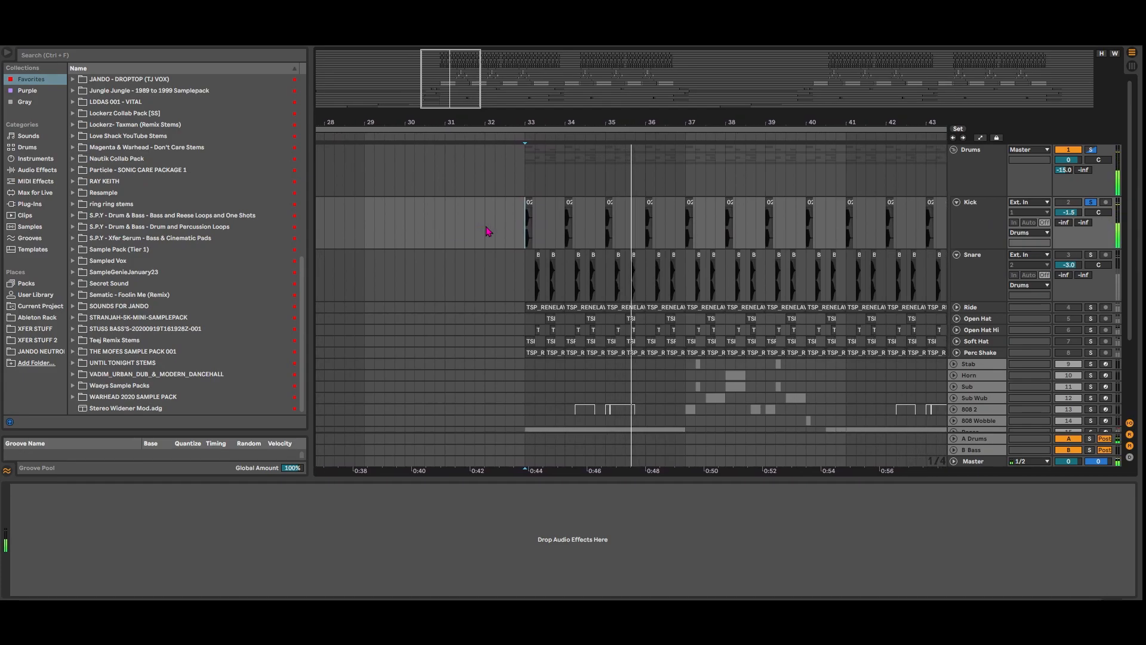
{"action": "key", "text": "space"}
{"action": "left_click_drag", "start_coordinate": [440, 76], "coordinate": [442, 81]}
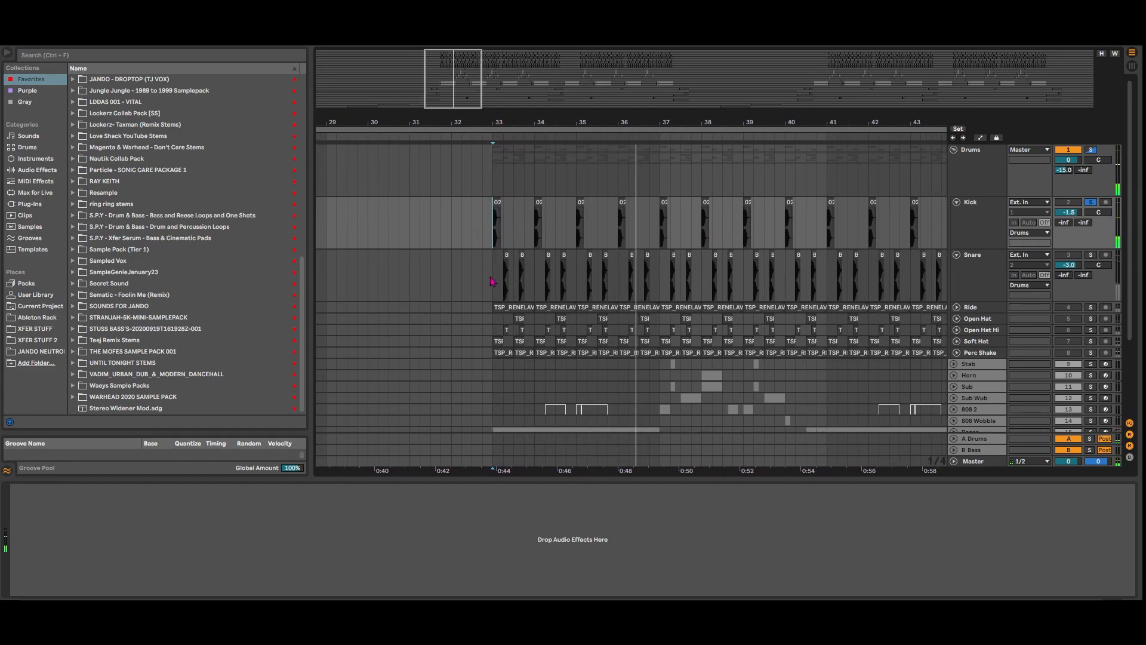
Step: Move the solo to the Snare track and play it from bar 33
{"action": "left_click", "coordinate": [495, 276]}
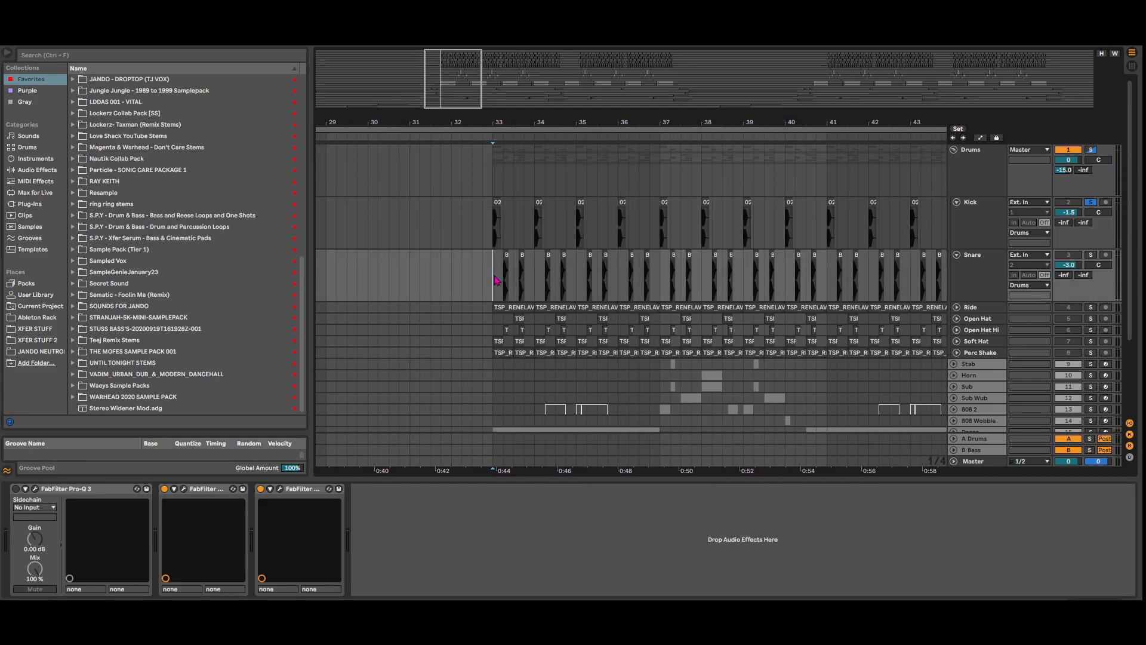
{"action": "key", "text": "s"}
{"action": "key", "text": "space"}
Step: Listen closely to the soloed Snare track, starting playback from its first hit at 33.2
{"action": "left_click_drag", "start_coordinate": [448, 84], "coordinate": [447, 98]}
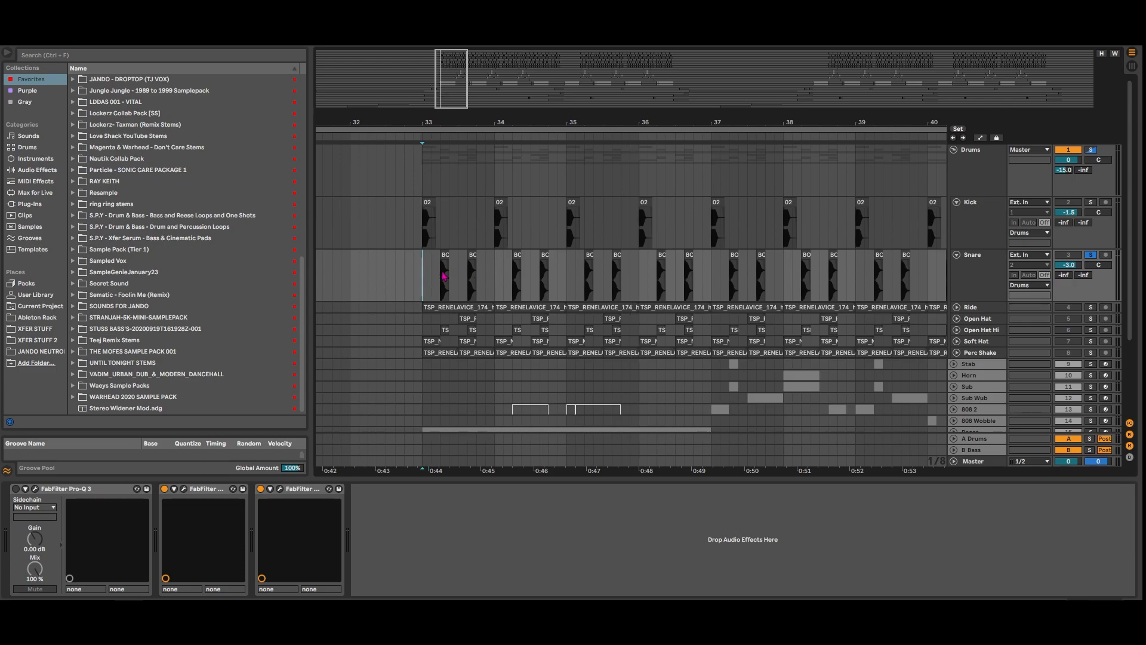
{"action": "left_click", "coordinate": [443, 289]}
{"action": "mouse_move", "coordinate": [435, 124]}
{"action": "left_mouse_down"}
{"action": "mouse_move", "coordinate": [424, 257]}
{"action": "mouse_move", "coordinate": [434, 257]}
{"action": "left_mouse_up"}
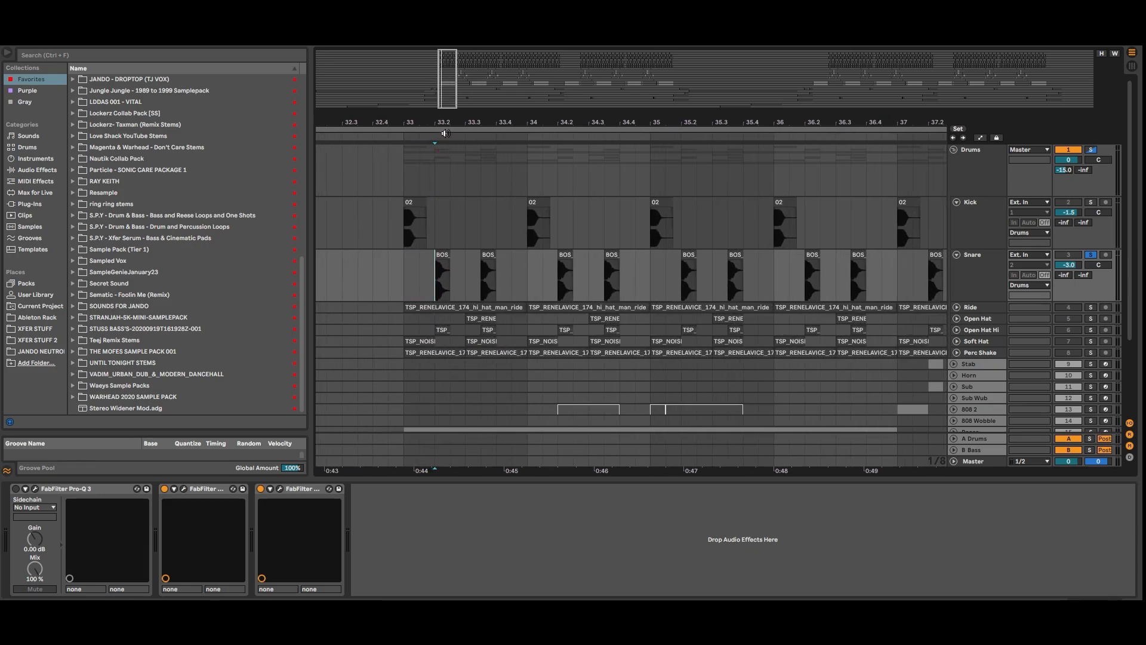
{"action": "left_click_drag", "start_coordinate": [449, 97], "coordinate": [446, 138]}
{"action": "key", "text": "space"}
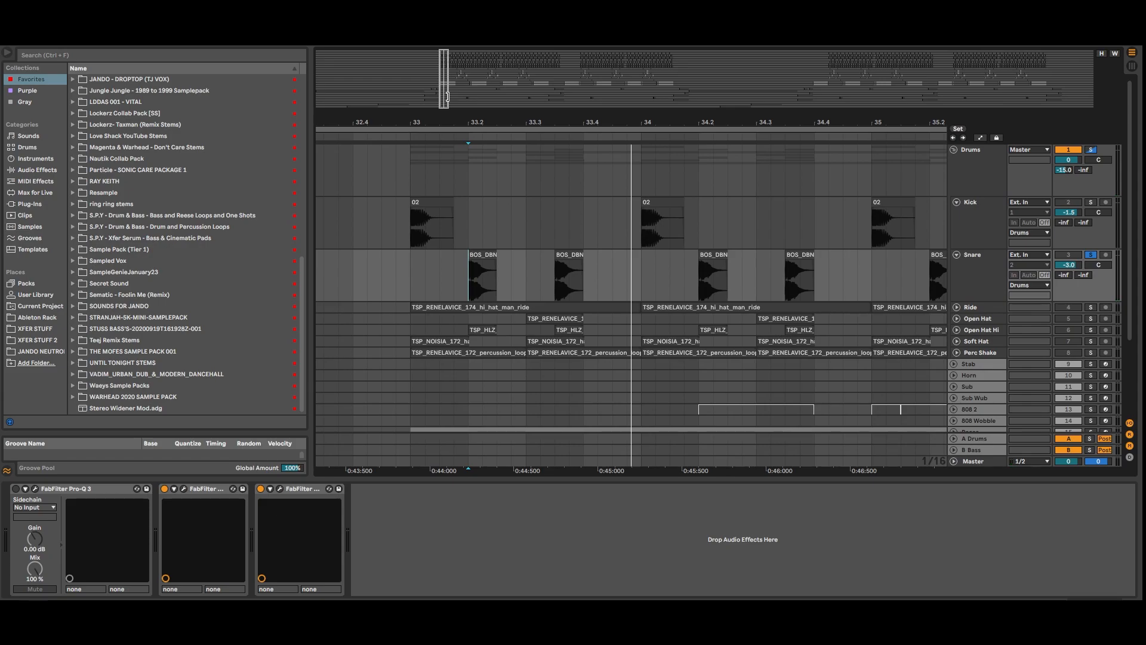
{"action": "mouse_move", "coordinate": [448, 101]}
{"action": "left_mouse_down"}
{"action": "mouse_move", "coordinate": [462, 122]}
{"action": "mouse_move", "coordinate": [461, 102]}
{"action": "mouse_move", "coordinate": [447, 118]}
{"action": "mouse_move", "coordinate": [441, 105]}
{"action": "left_mouse_up"}
{"action": "left_click", "coordinate": [465, 277]}
{"action": "key", "text": "space"}
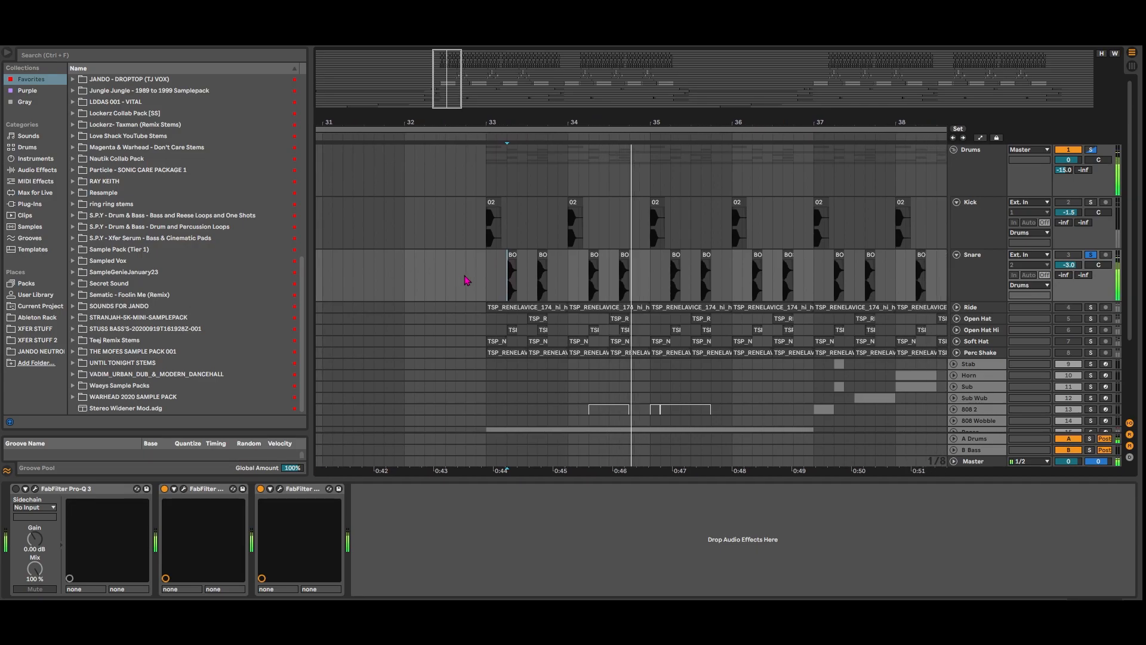
{"action": "key", "text": "space"}
{"action": "mouse_move", "coordinate": [443, 99]}
{"action": "left_mouse_down"}
{"action": "mouse_move", "coordinate": [443, 86]}
{"action": "mouse_move", "coordinate": [439, 97]}
{"action": "left_mouse_up"}
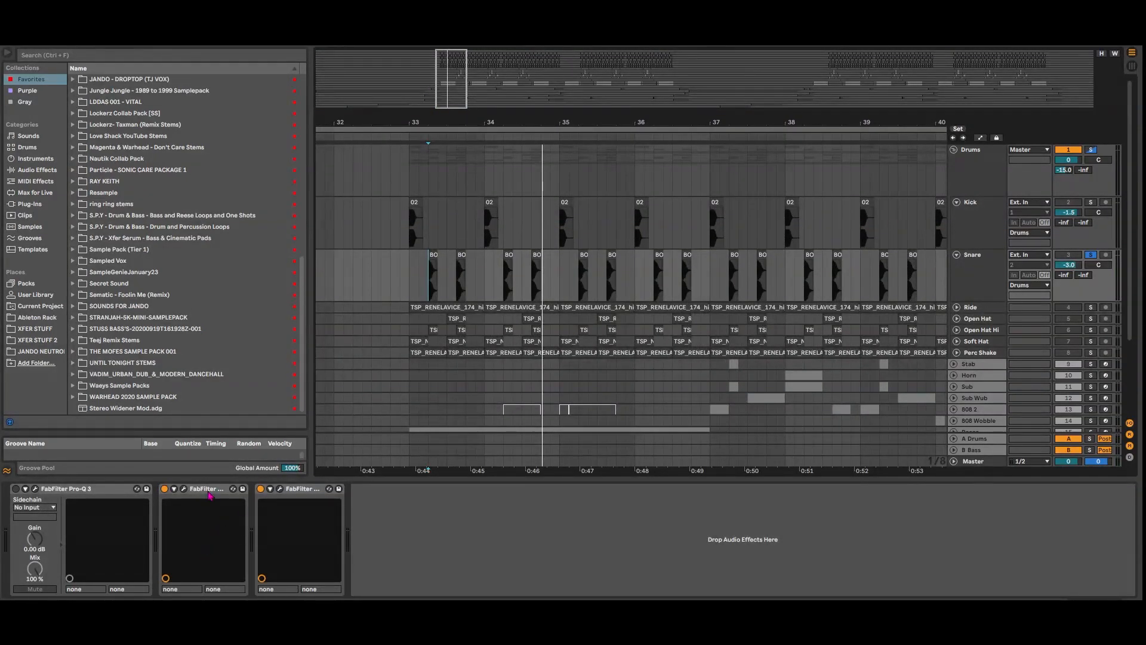
Step: Open both FabFilter Pro-R reverbs of the Snare track during playback and arrange their windows side by side
{"action": "left_click", "coordinate": [184, 489]}
{"action": "left_click", "coordinate": [184, 489]}
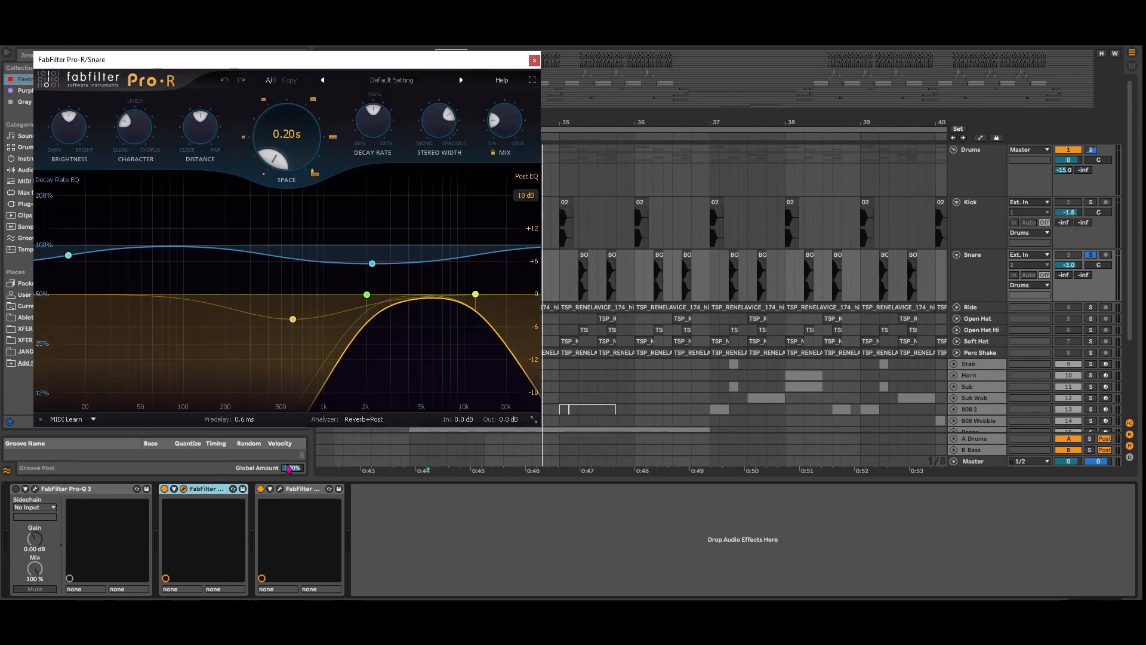
{"action": "key", "text": "space"}
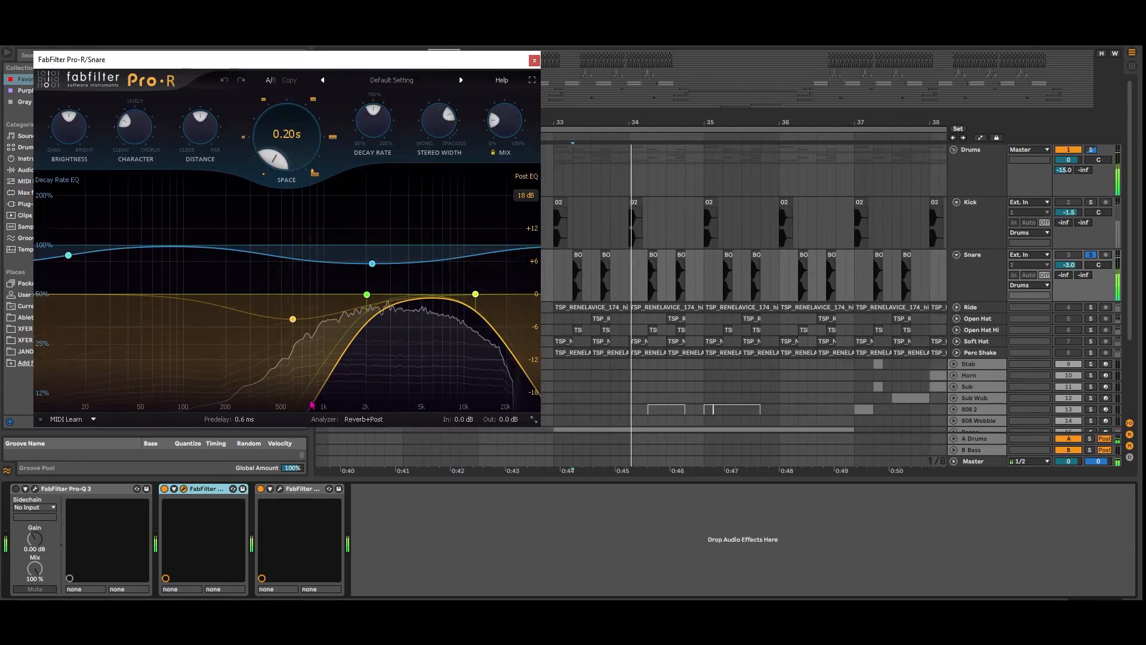
{"action": "left_click", "coordinate": [281, 490]}
{"action": "left_click_drag", "start_coordinate": [478, 93], "coordinate": [729, 71]}
{"action": "left_click_drag", "start_coordinate": [364, 56], "coordinate": [346, 60]}
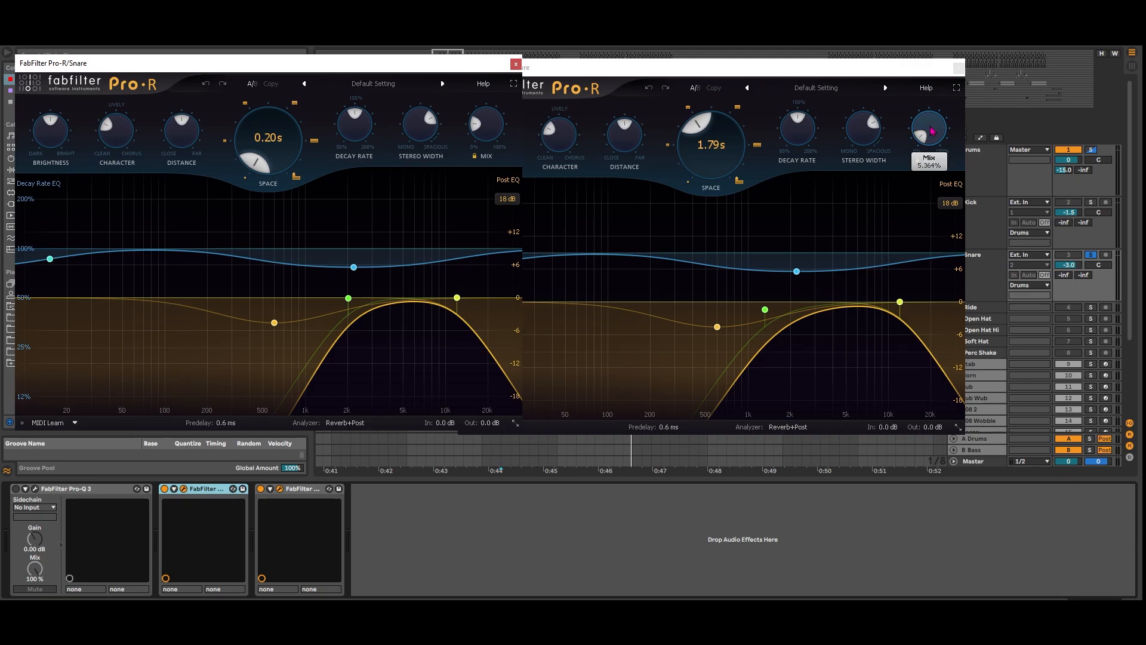
Step: Check the Mix and Space settings of the Snare's second reverb and close both Pro-R windows
{"action": "mouse_move", "coordinate": [936, 135]}
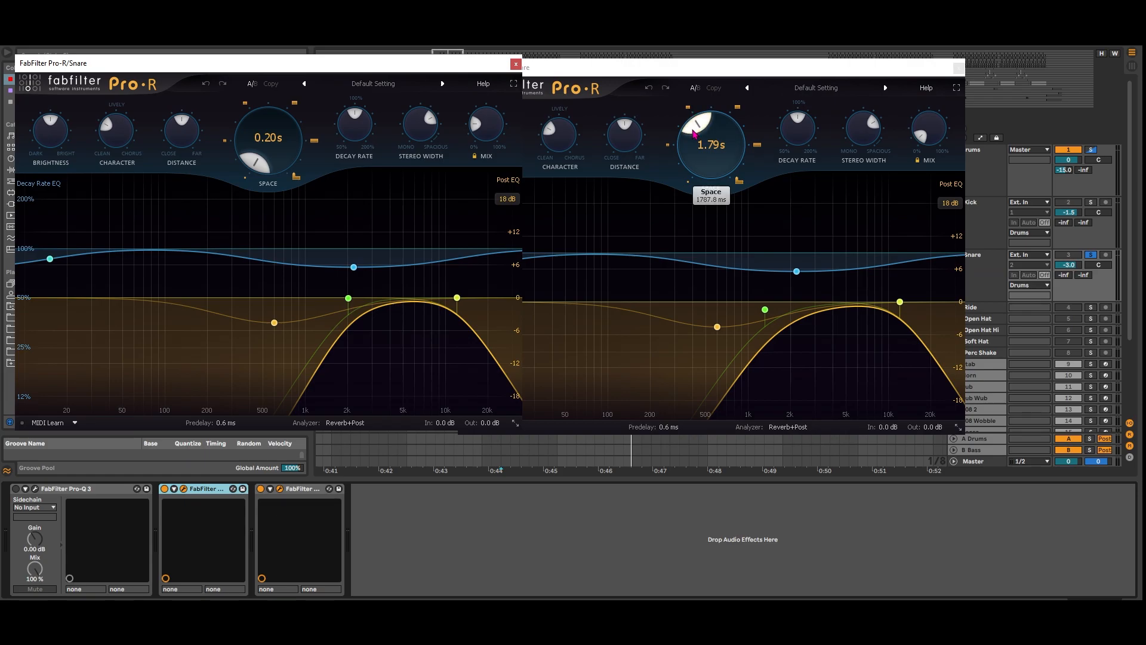
{"action": "mouse_move", "coordinate": [695, 134]}
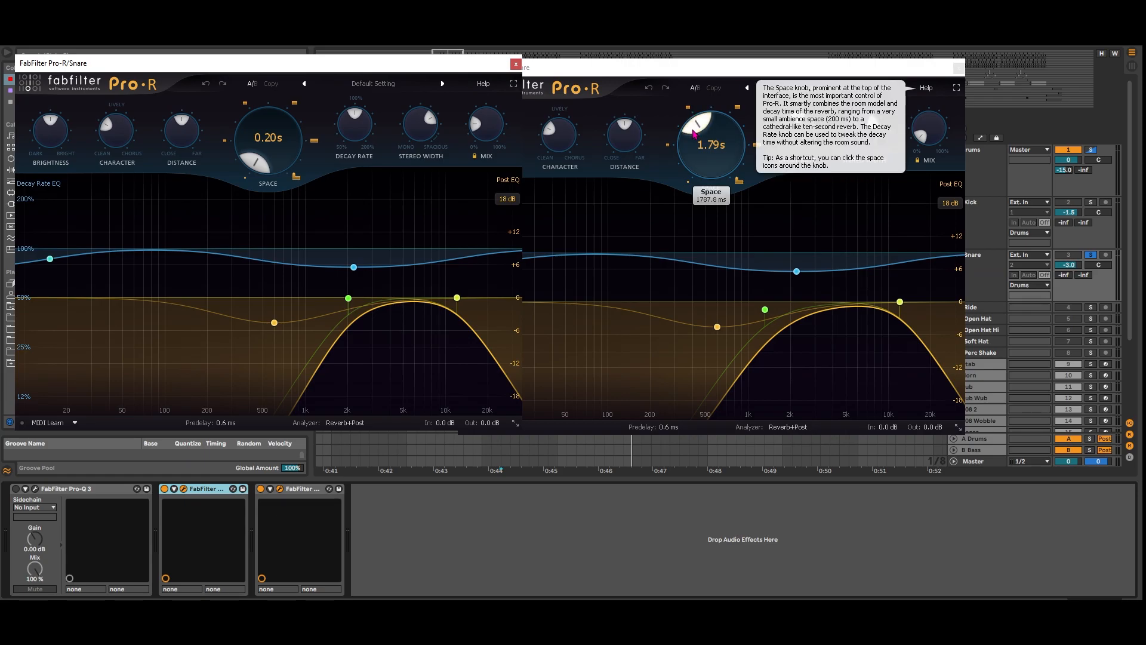
{"action": "left_click", "coordinate": [695, 134]}
{"action": "left_click", "coordinate": [957, 73]}
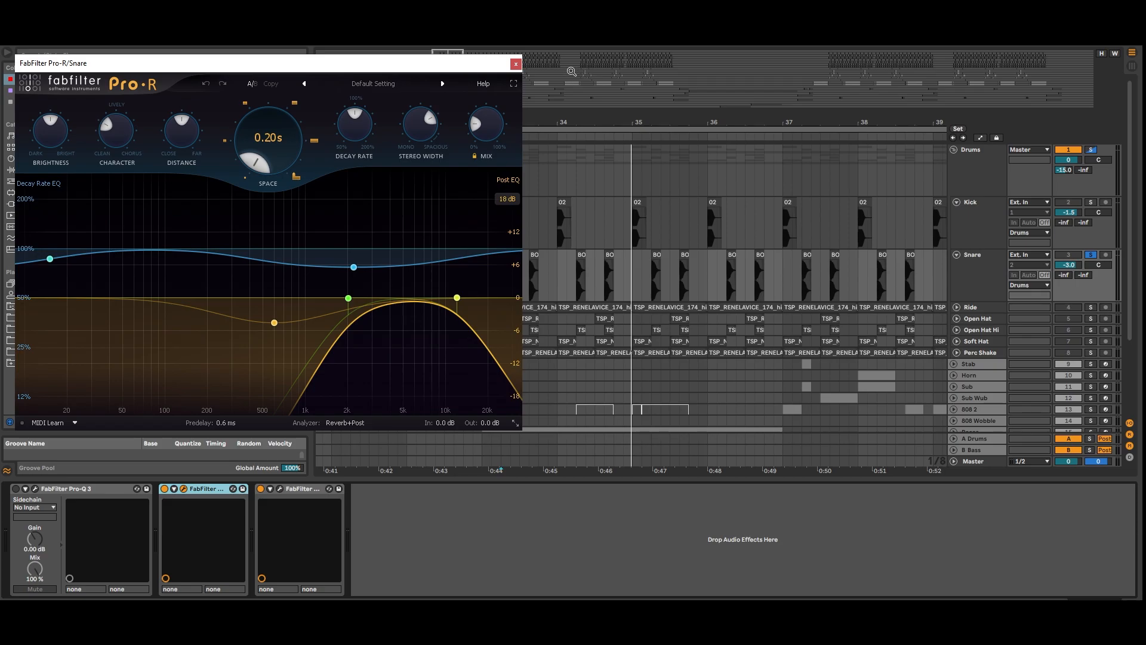
{"action": "left_click", "coordinate": [515, 62]}
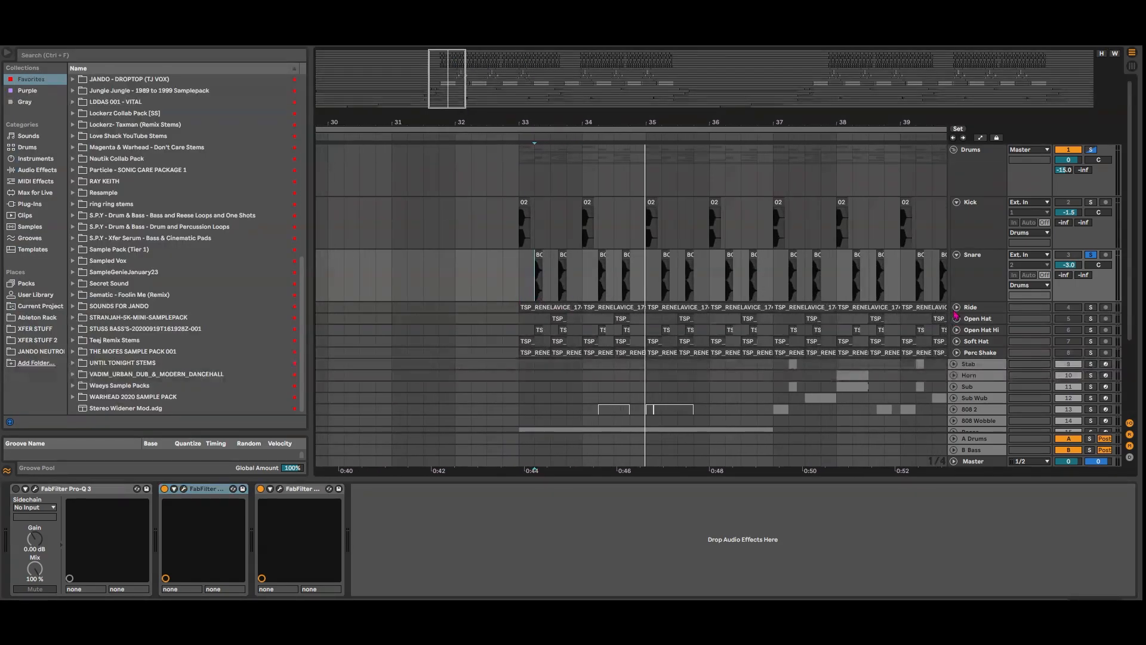
Step: Expand the Ride track, solo it and play it from its first clip at bar 33
{"action": "left_click", "coordinate": [957, 307]}
{"action": "left_click", "coordinate": [546, 308]}
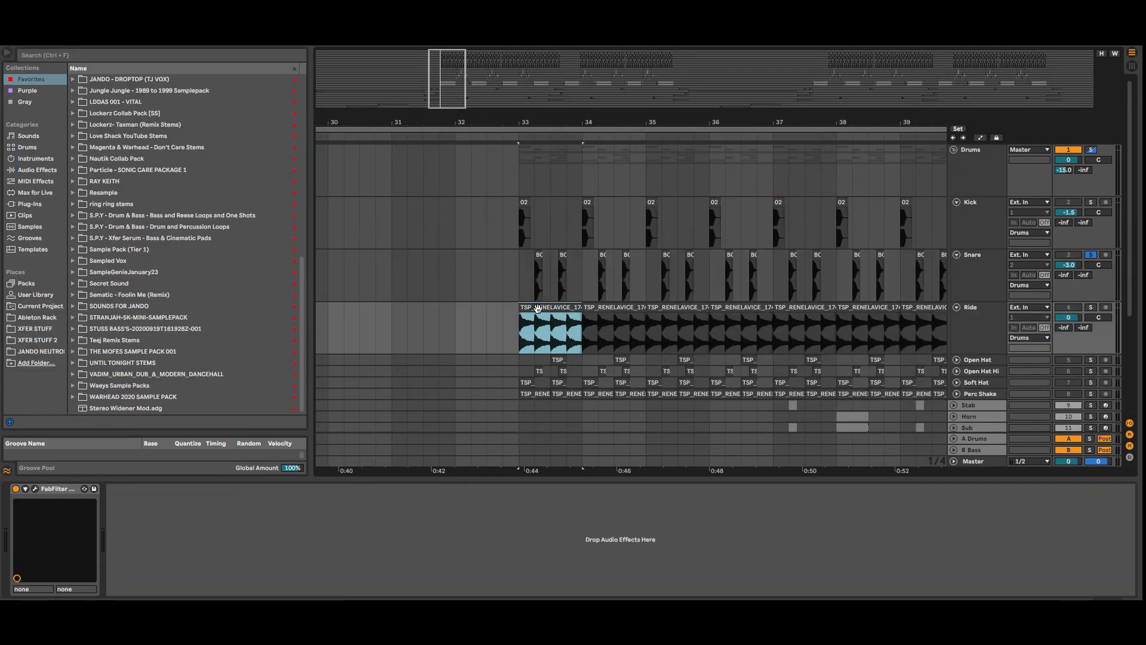
{"action": "key", "text": "space"}
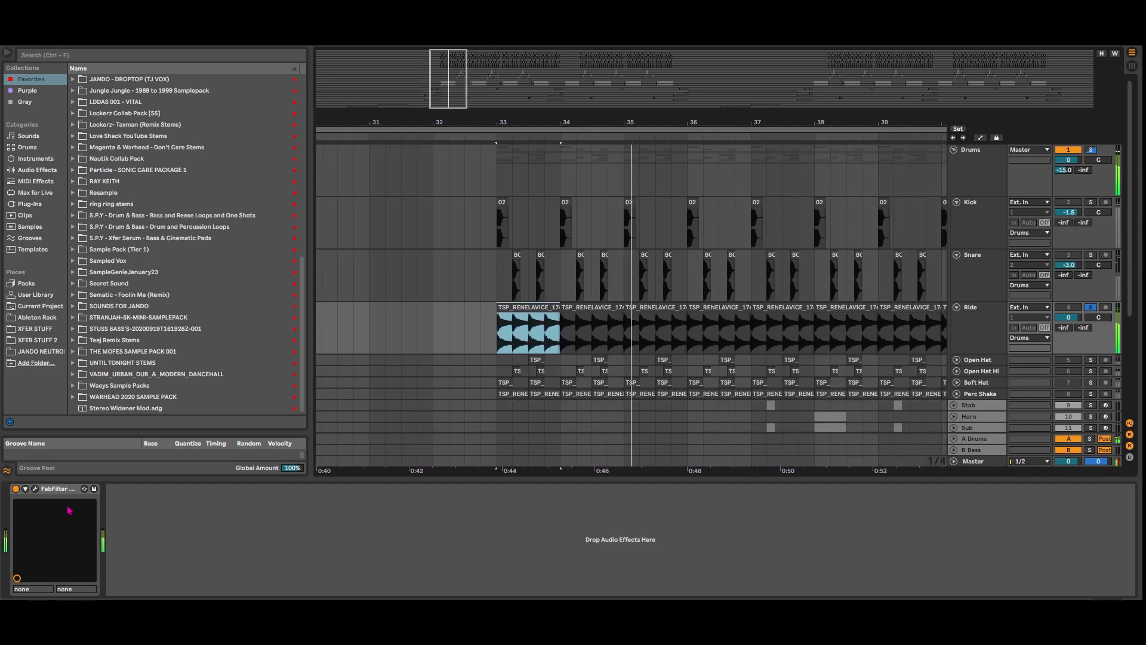
Step: Inspect the Space and Mix settings of the Ride track's FabFilter Pro-R reverb and close its window
{"action": "left_click", "coordinate": [36, 489]}
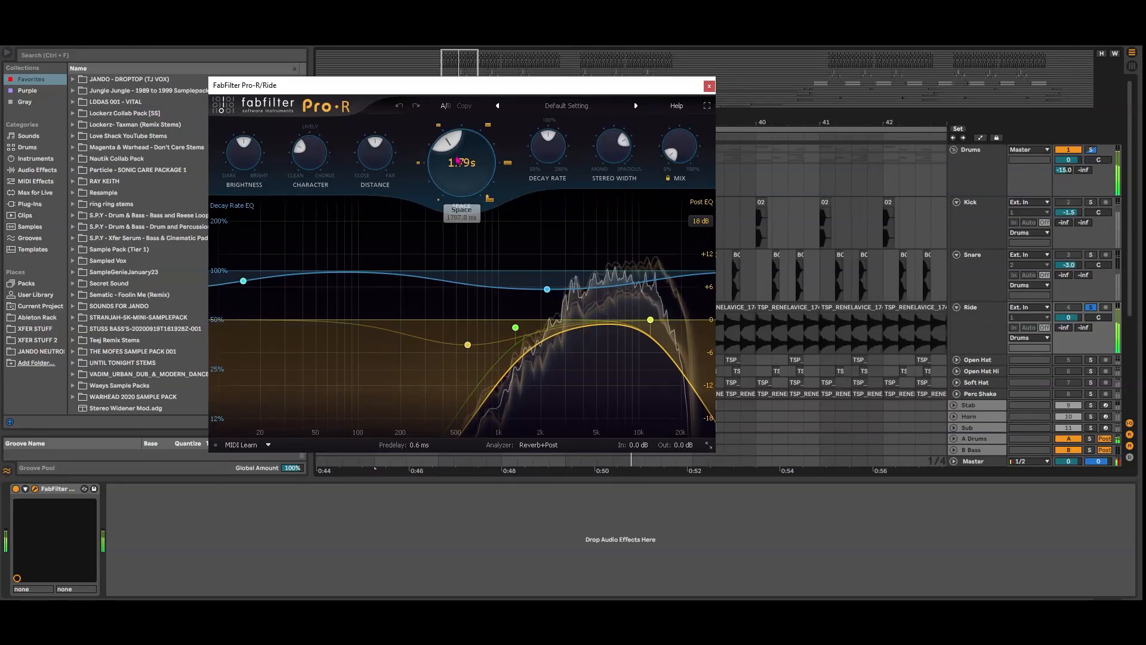
{"action": "mouse_move", "coordinate": [667, 151]}
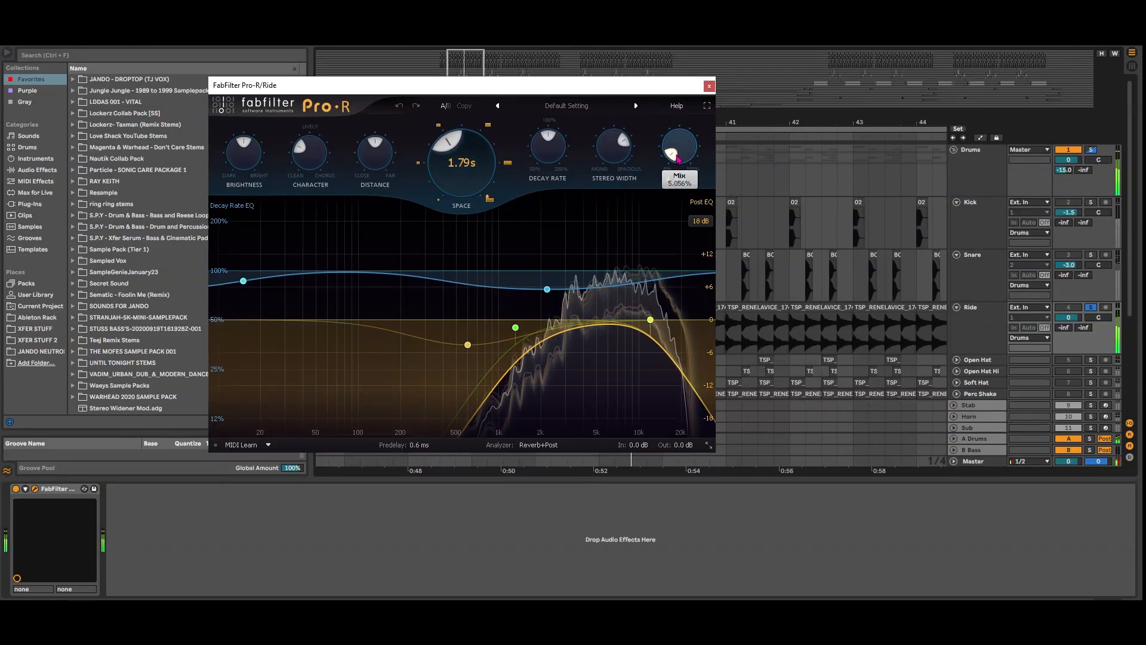
{"action": "left_click", "coordinate": [709, 86]}
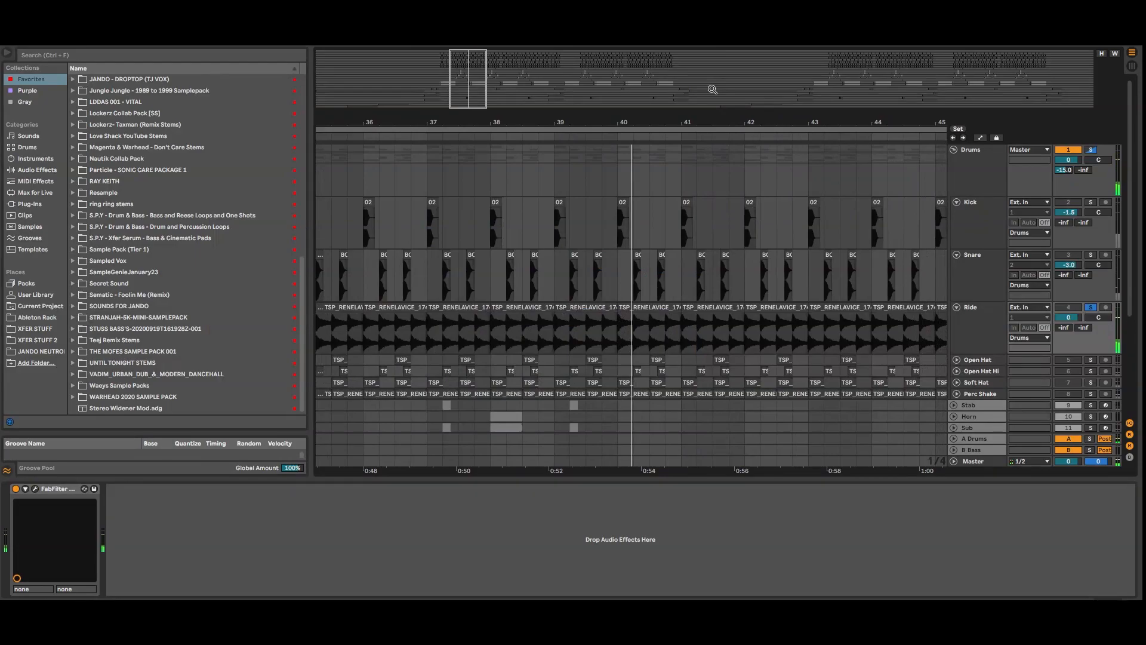
Step: Solo the Kick, Snare and Ride tracks and play them together from bar 33, selecting bars 33 to 49
{"action": "left_click_drag", "start_coordinate": [484, 94], "coordinate": [475, 64]}
{"action": "left_click_drag", "start_coordinate": [534, 222], "coordinate": [836, 332]}
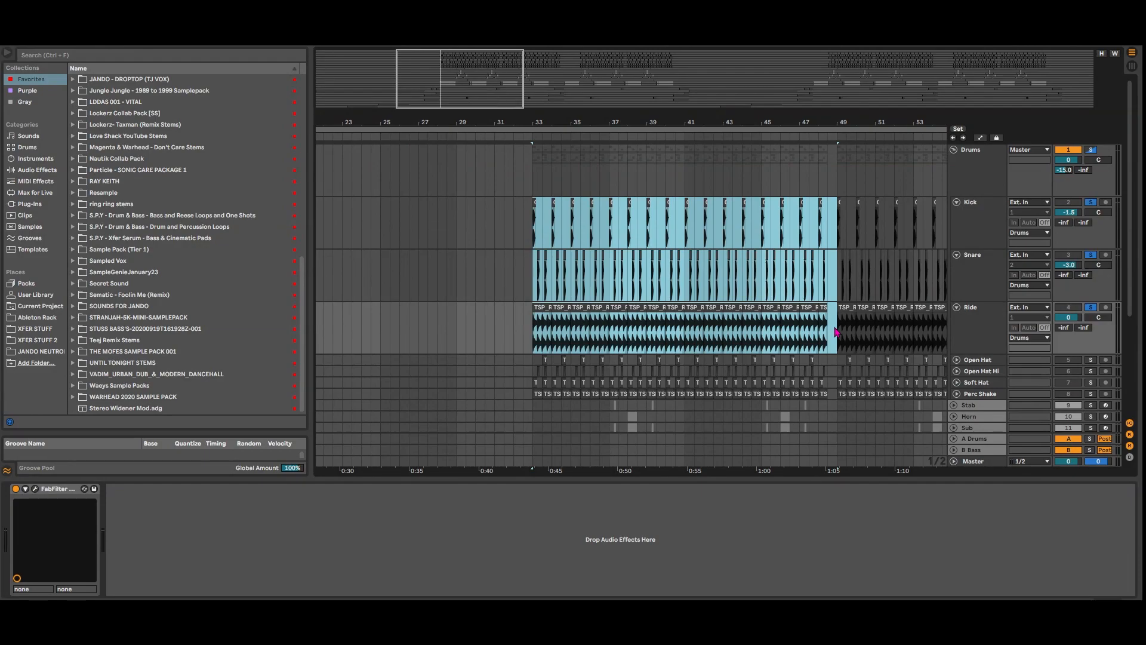
{"action": "key", "text": "space"}
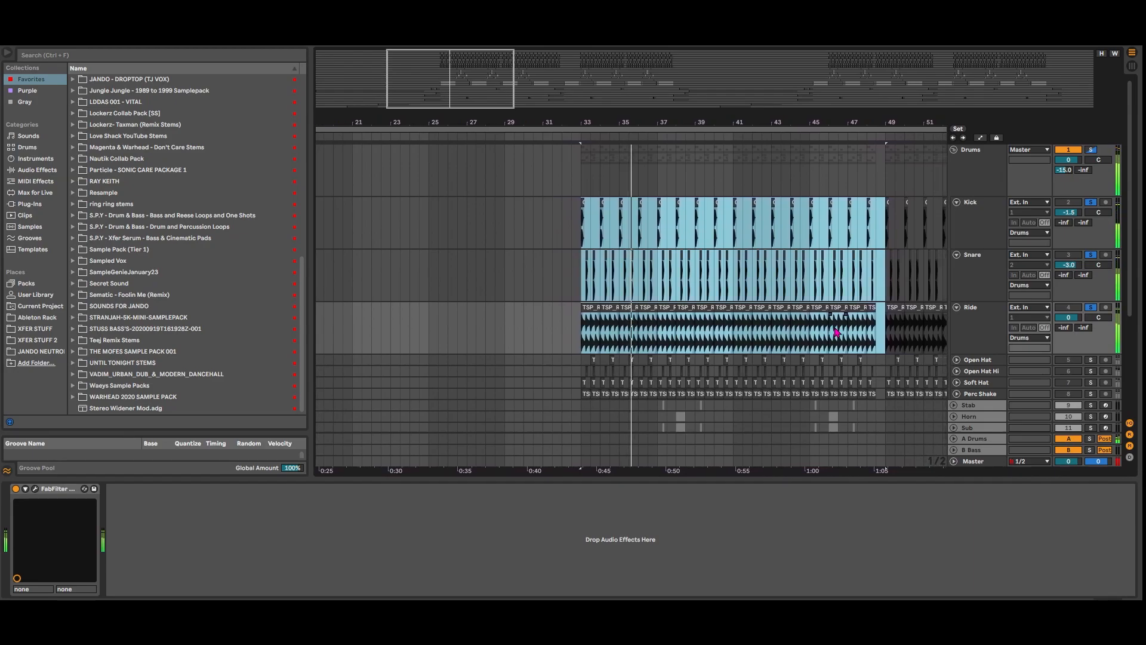
Step: Stop playback, clear the solos and reactivate the Ride, Snare and Kick tracks
{"action": "key", "text": "space"}
{"action": "key", "text": "s"}
{"action": "left_click", "coordinate": [991, 315]}
{"action": "left_click", "coordinate": [1070, 306]}
{"action": "left_click", "coordinate": [1068, 254]}
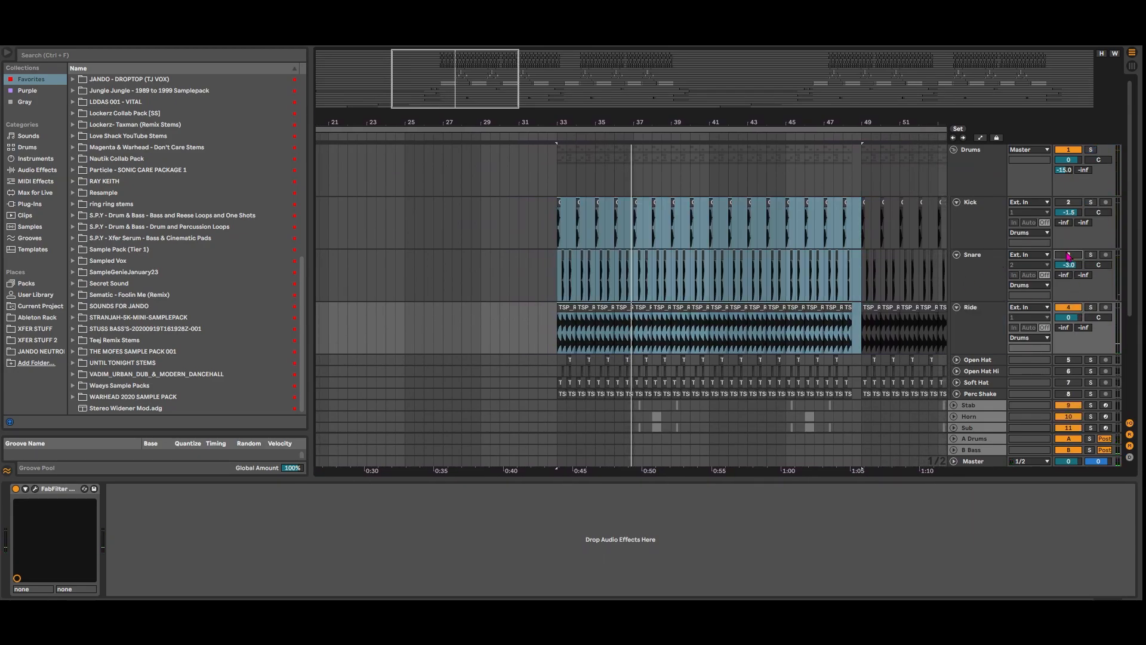
{"action": "left_click", "coordinate": [1069, 203]}
Step: Expand the Open Hat track, solo it and play it on its own from bar 33
{"action": "left_click", "coordinate": [956, 360]}
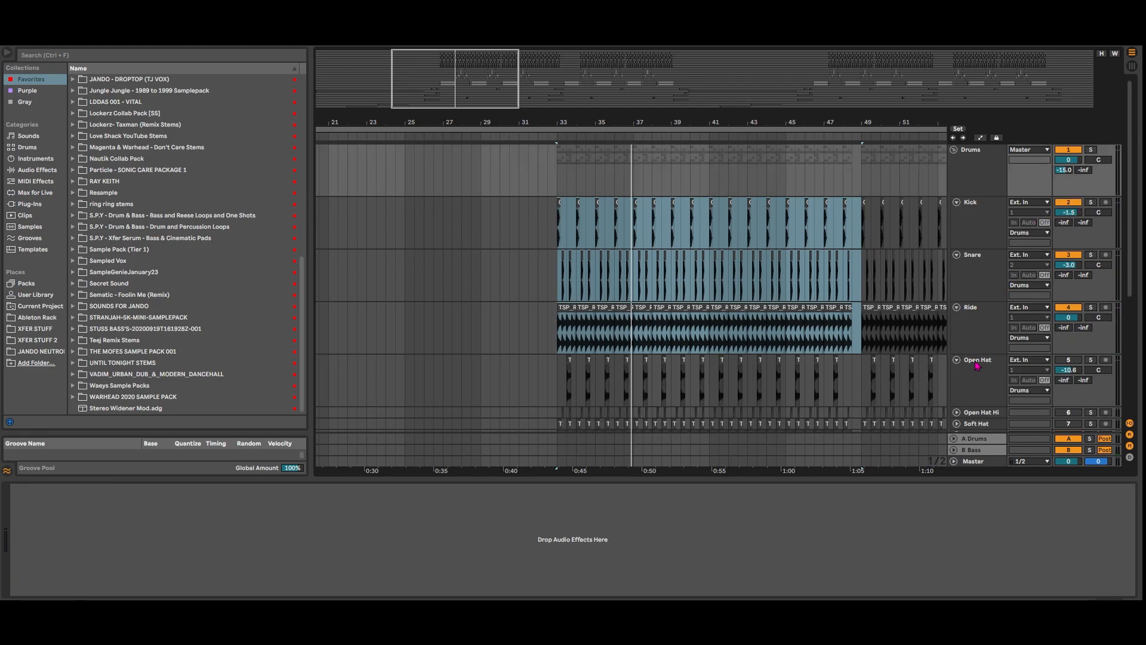
{"action": "left_click", "coordinate": [973, 363]}
{"action": "left_click_drag", "start_coordinate": [480, 92], "coordinate": [478, 135]}
{"action": "left_click", "coordinate": [522, 399]}
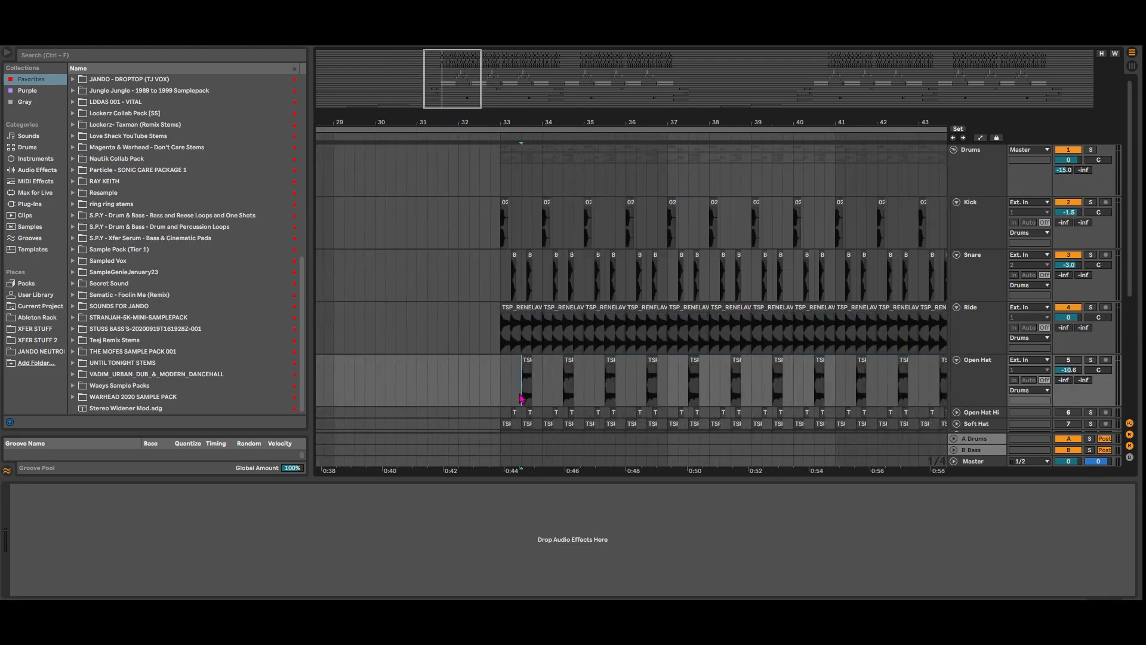
{"action": "left_click", "coordinate": [501, 392]}
{"action": "key", "text": "s"}
{"action": "key", "text": "space"}
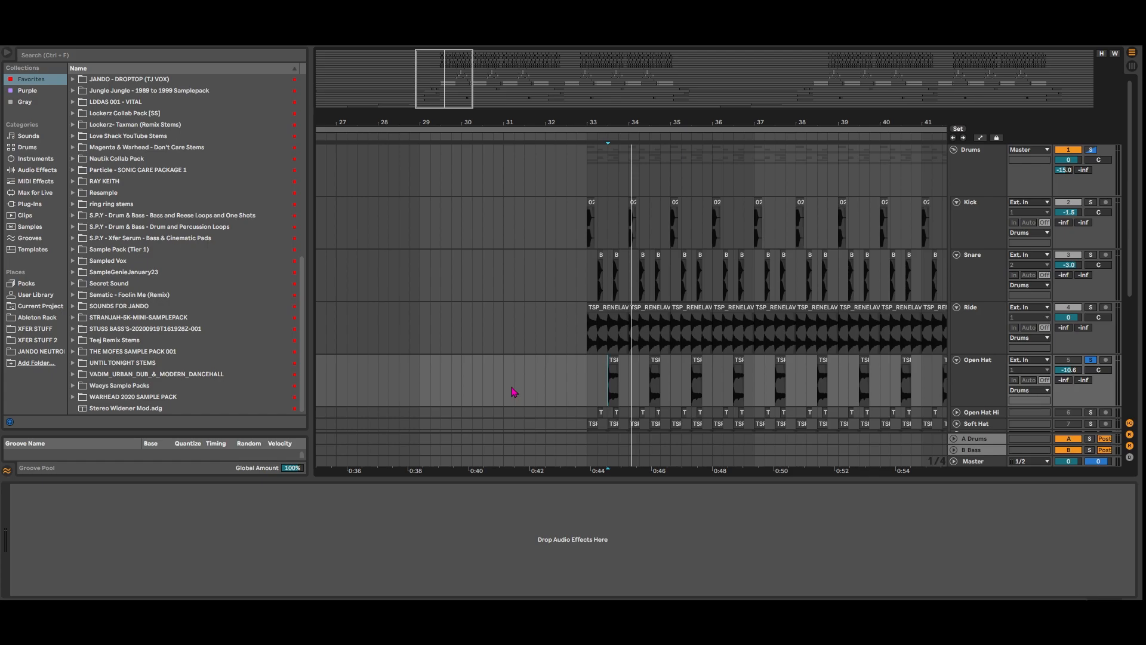
Step: Activate the Open Hat track, solo the Drums group and play all active drums from bar 33
{"action": "left_click", "coordinate": [1069, 360]}
{"action": "left_click", "coordinate": [590, 390]}
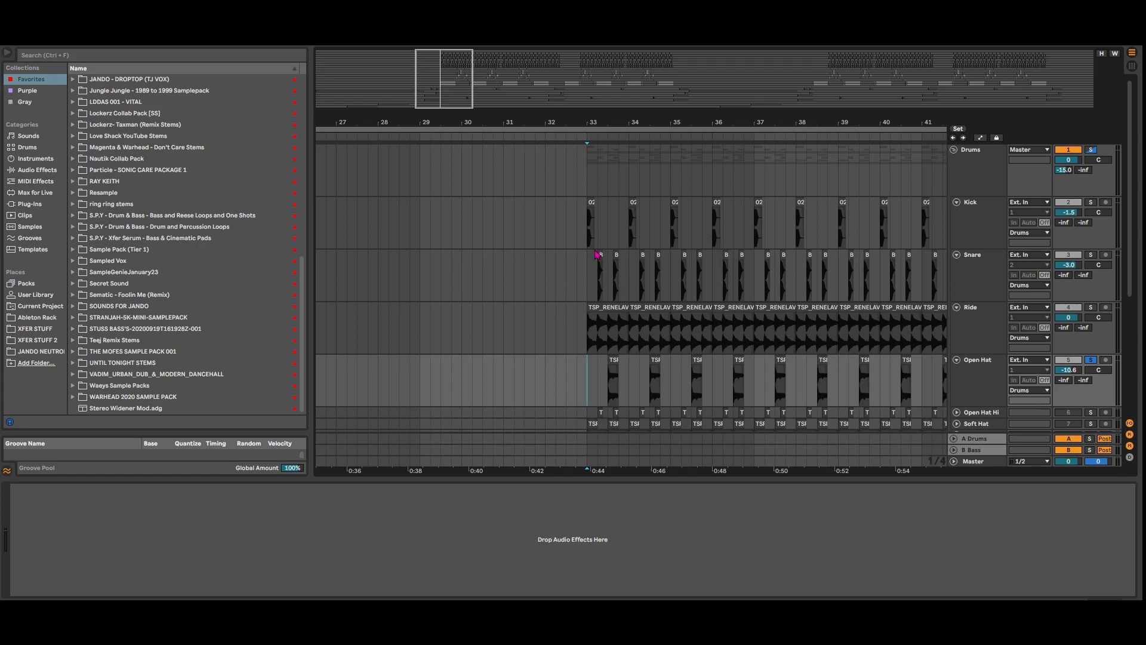
{"action": "left_click", "coordinate": [592, 177]}
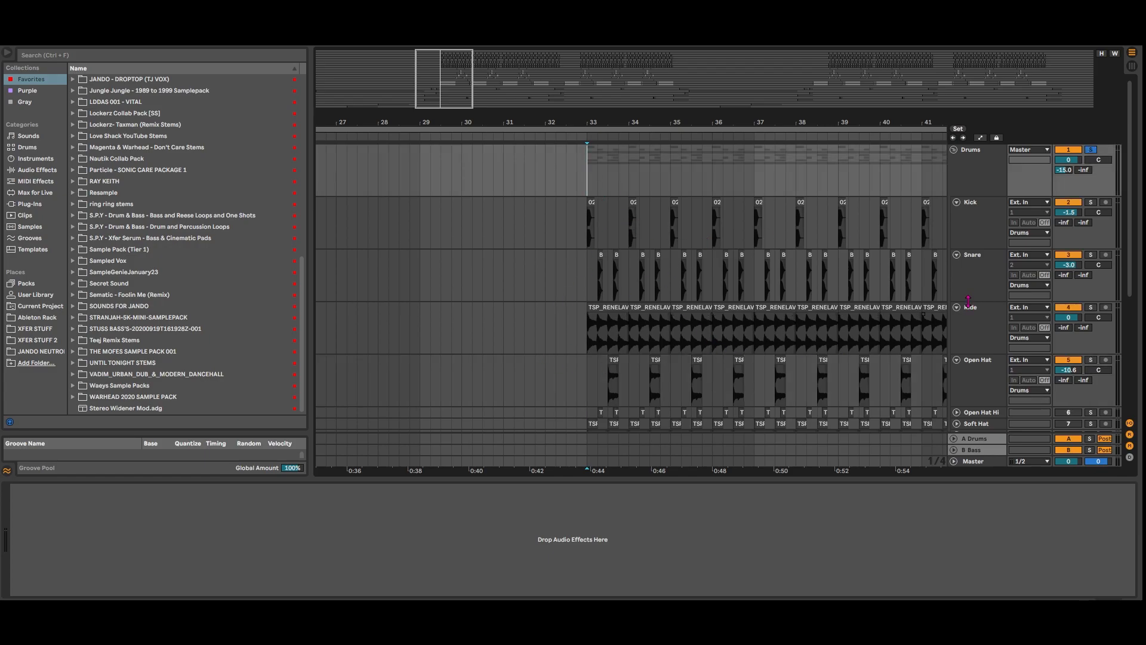
{"action": "left_click", "coordinate": [981, 170]}
{"action": "left_click_drag", "start_coordinate": [439, 93], "coordinate": [450, 92]}
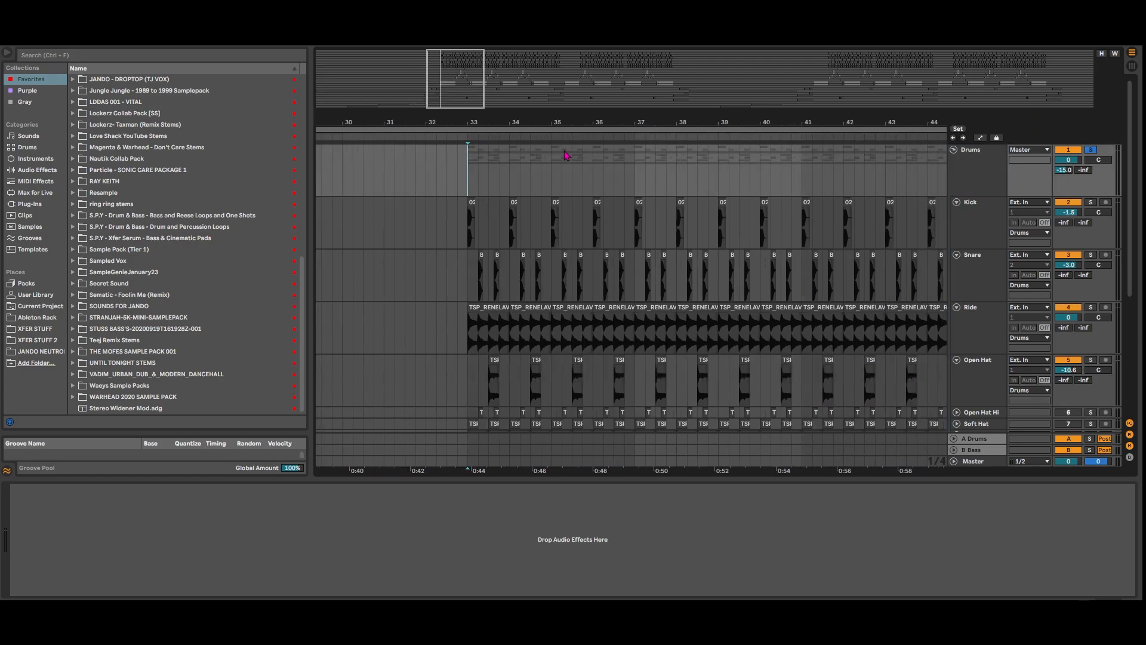
{"action": "key", "text": "space"}
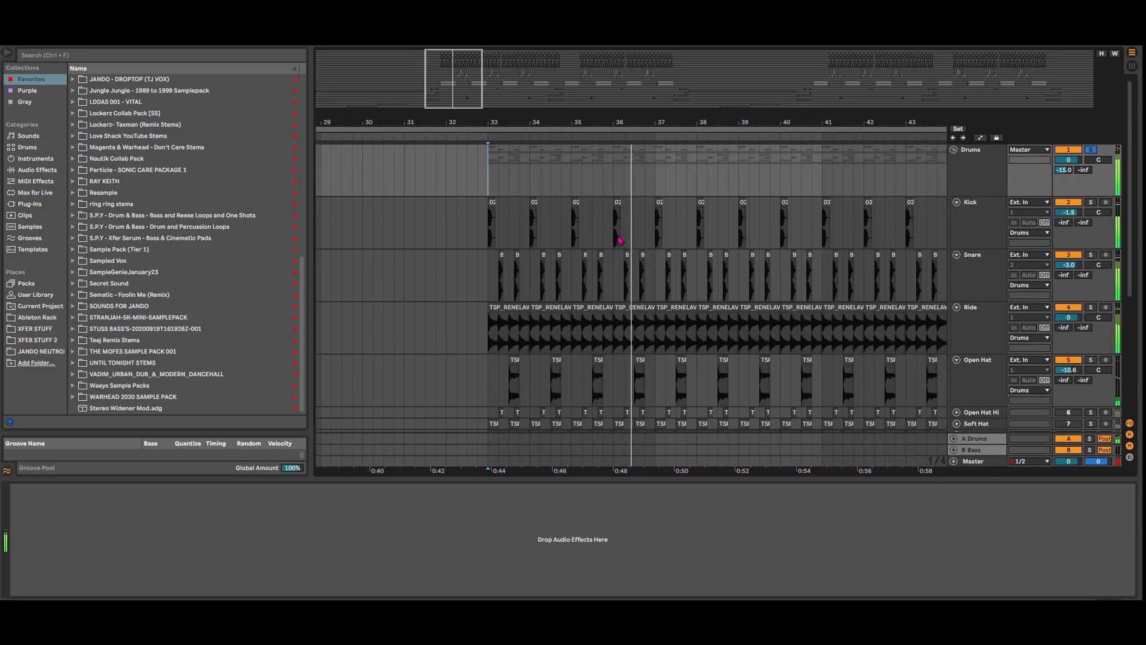
{"action": "scroll", "coordinate": [619, 239], "scroll_direction": "down", "scroll_amount": 2}
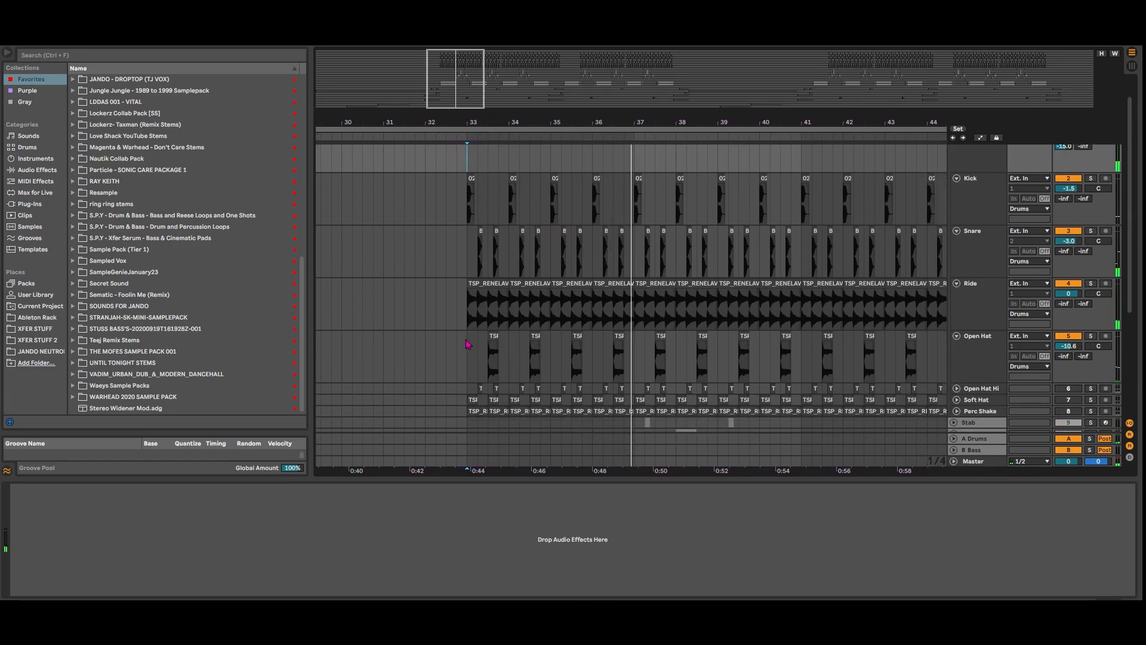
Step: Stop playback and expand the Open Hat Hits, Soft Hat and Perc Shake tracks
{"action": "left_click", "coordinate": [495, 338]}
{"action": "left_click", "coordinate": [489, 358]}
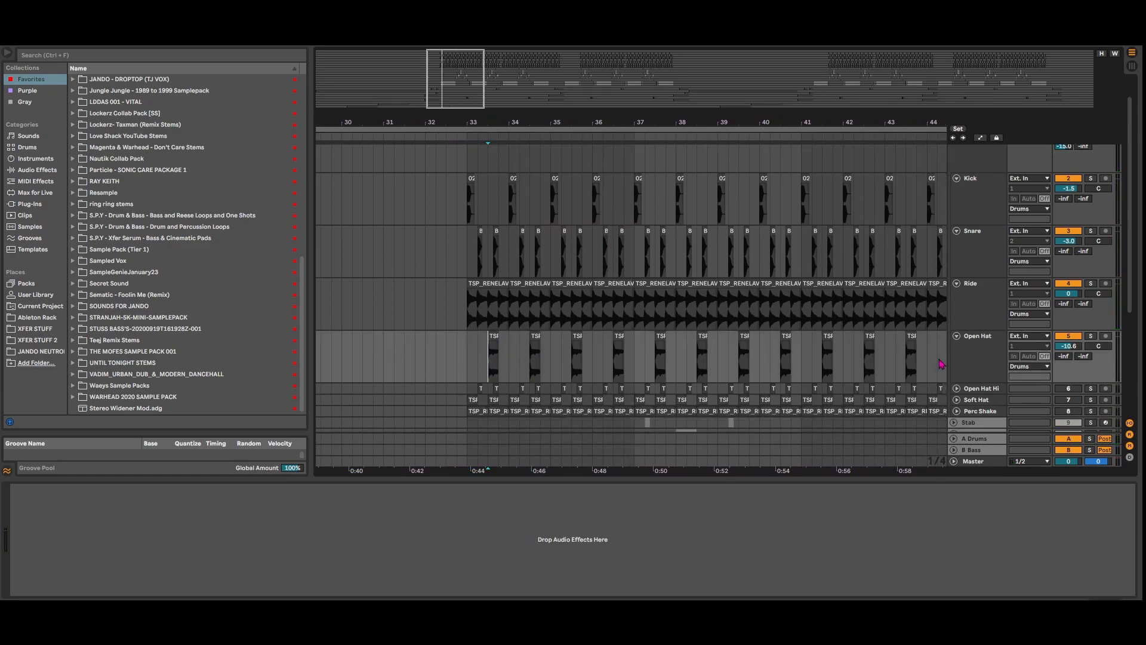
{"action": "scroll", "coordinate": [519, 250], "scroll_direction": "down", "scroll_amount": 4}
{"action": "scroll", "coordinate": [519, 249], "scroll_direction": "down", "scroll_amount": 2}
{"action": "left_click", "coordinate": [956, 317]}
{"action": "left_click", "coordinate": [958, 369]}
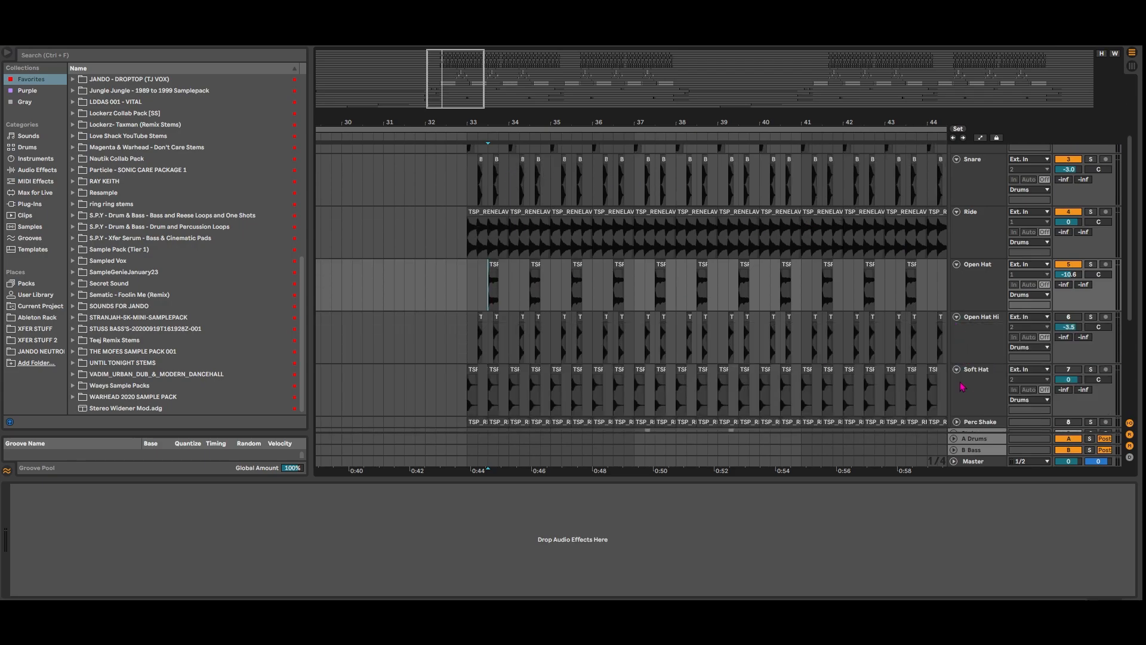
{"action": "scroll", "coordinate": [903, 358], "scroll_direction": "down", "scroll_amount": 4}
Step: Solo the Open Hat Hits track and play it on its own from bar 33
{"action": "left_click", "coordinate": [971, 230]}
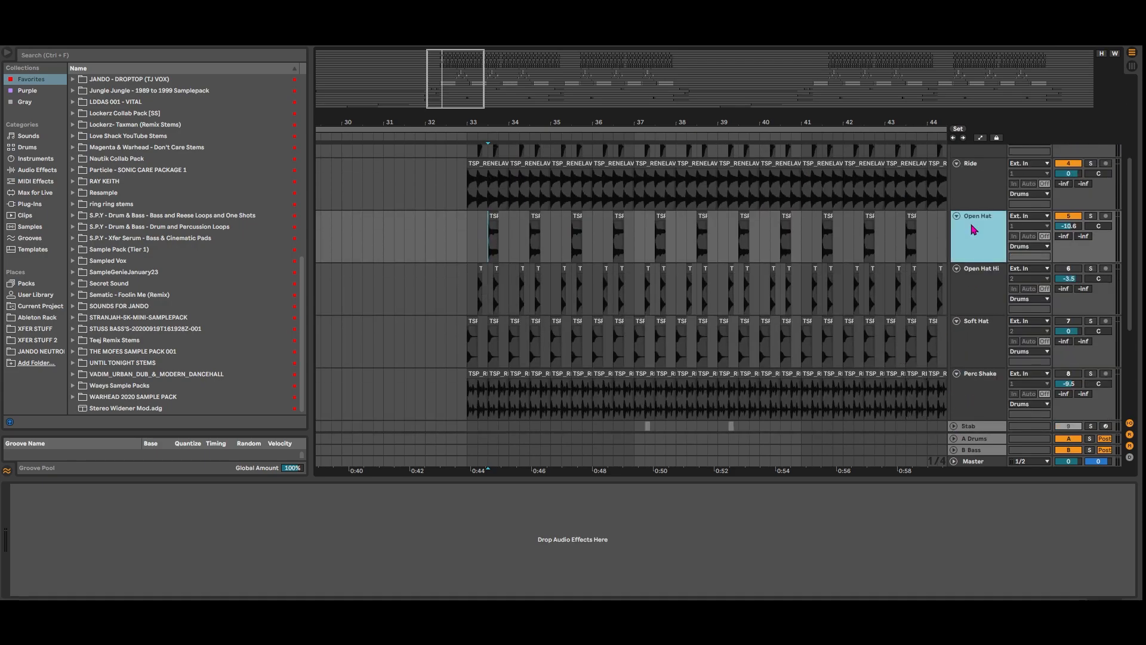
{"action": "left_click", "coordinate": [975, 290]}
{"action": "left_click", "coordinate": [476, 301]}
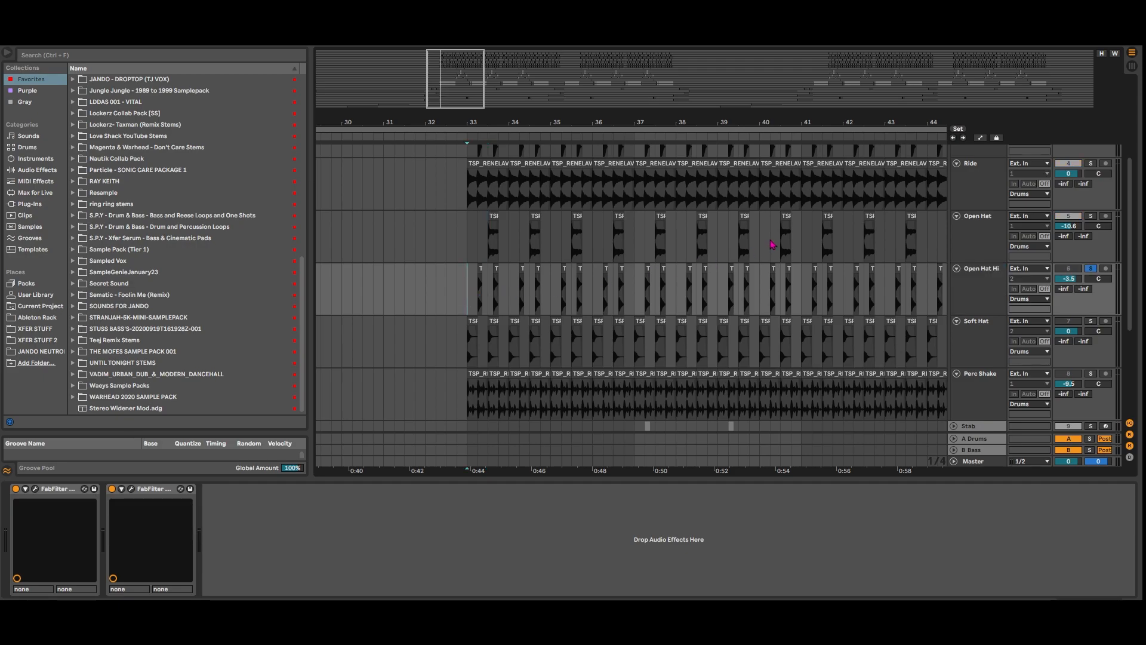
{"action": "key", "text": "space"}
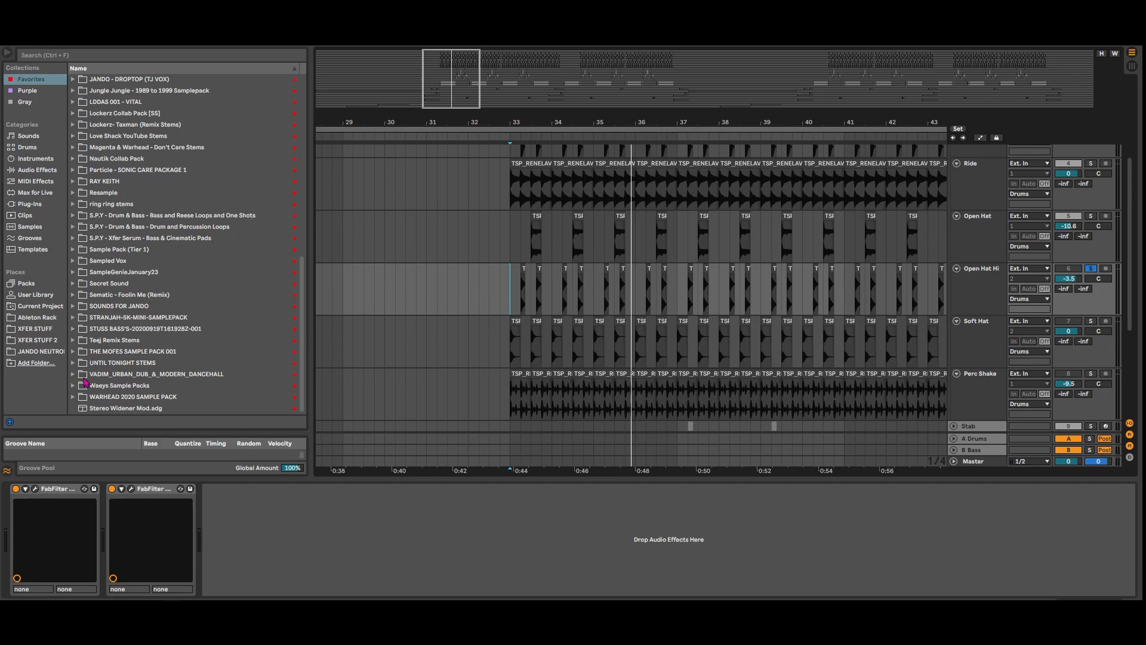
Step: Open both FabFilter Pro-R reverbs of the Open Hat Hits track and arrange their windows side by side
{"action": "left_click", "coordinate": [34, 488]}
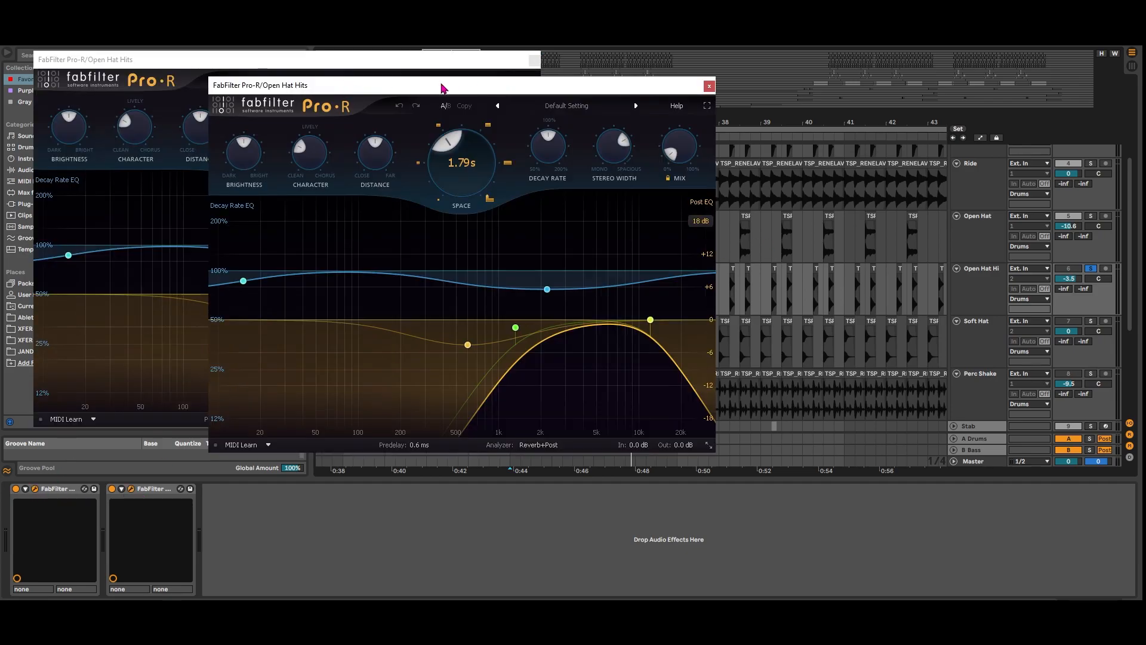
{"action": "left_click_drag", "start_coordinate": [460, 91], "coordinate": [702, 72]}
{"action": "mouse_move", "coordinate": [906, 139]}
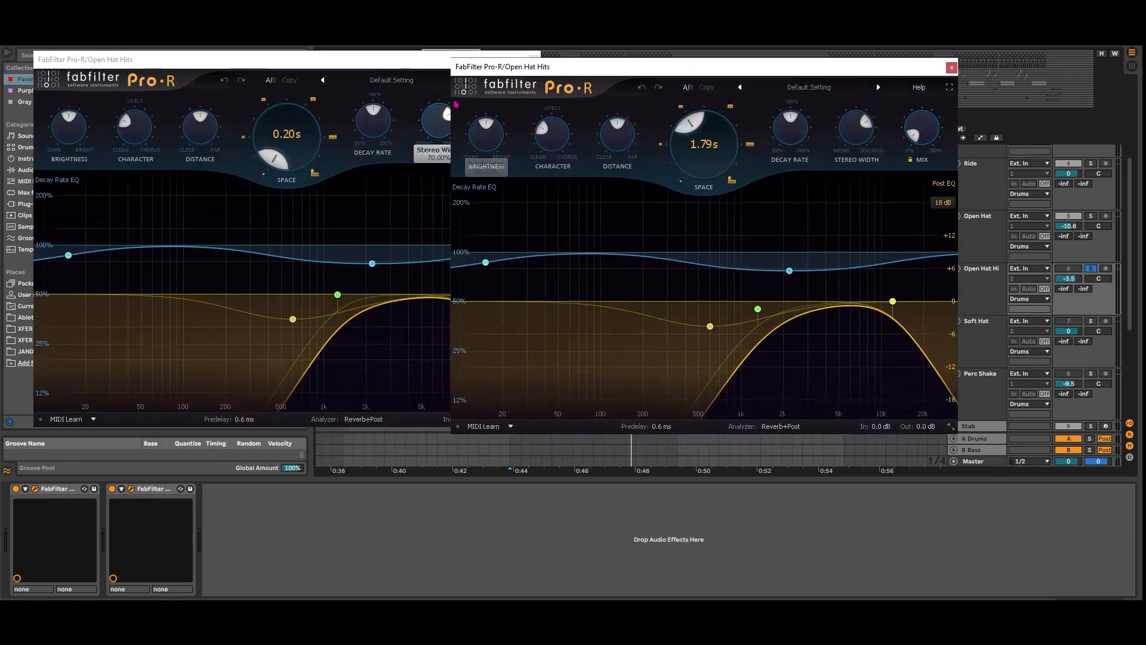
{"action": "left_click_drag", "start_coordinate": [678, 71], "coordinate": [778, 75]}
Step: Check the Mix setting of the Open Hat Hits track's first reverb and close both Pro-R windows
{"action": "mouse_move", "coordinate": [503, 126]}
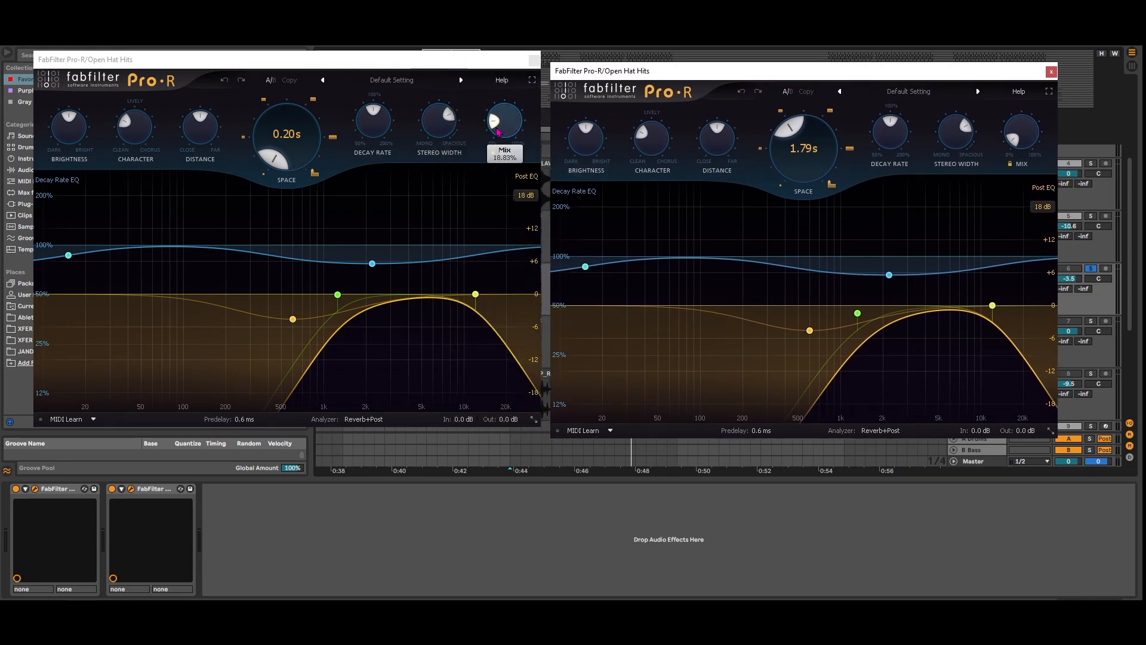
{"action": "left_click", "coordinate": [534, 60]}
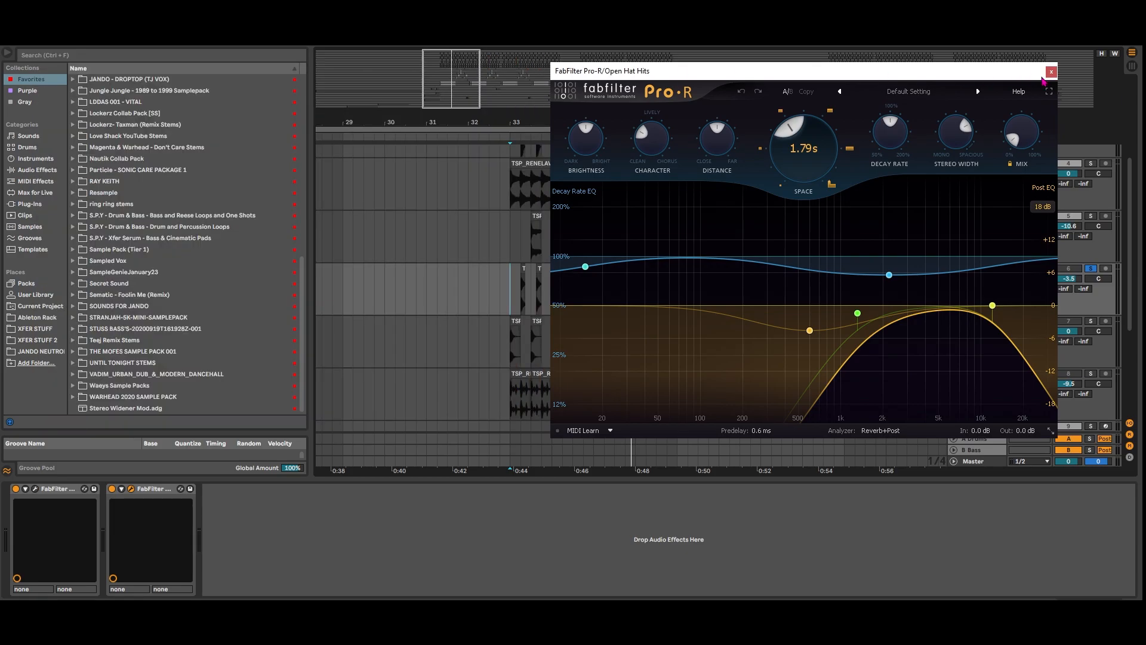
{"action": "left_click", "coordinate": [1052, 72]}
Step: Activate the Open Hat Hits track, solo the Drums group and play it from bar 33
{"action": "scroll", "coordinate": [1100, 317], "scroll_direction": "up", "scroll_amount": 2}
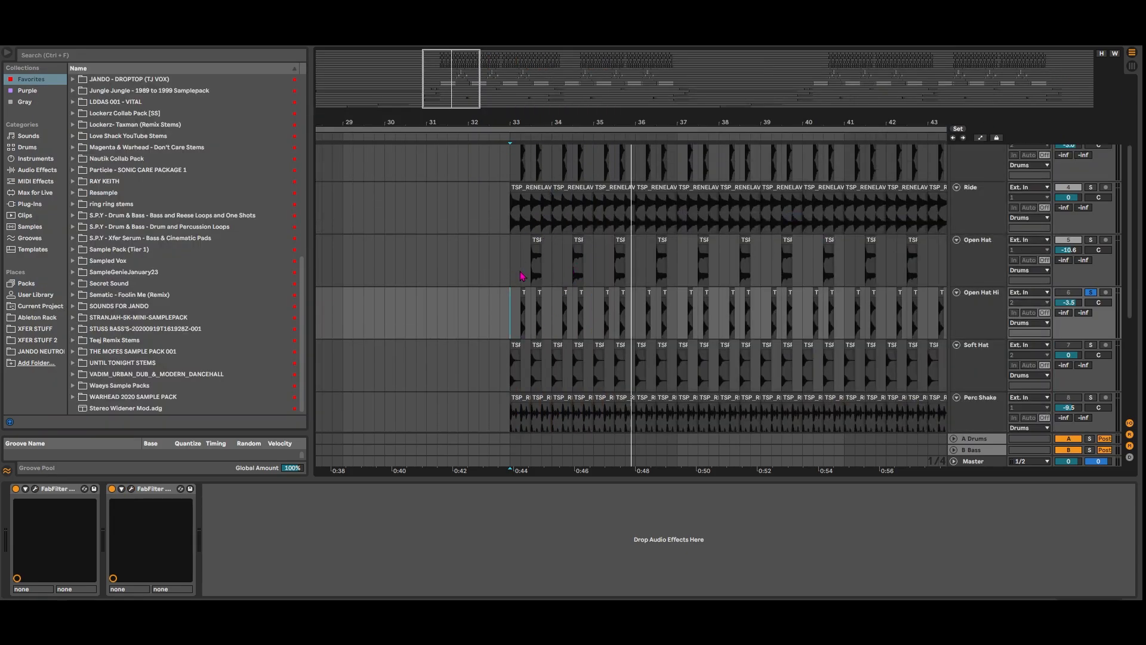
{"action": "scroll", "coordinate": [625, 250], "scroll_direction": "up", "scroll_amount": 3}
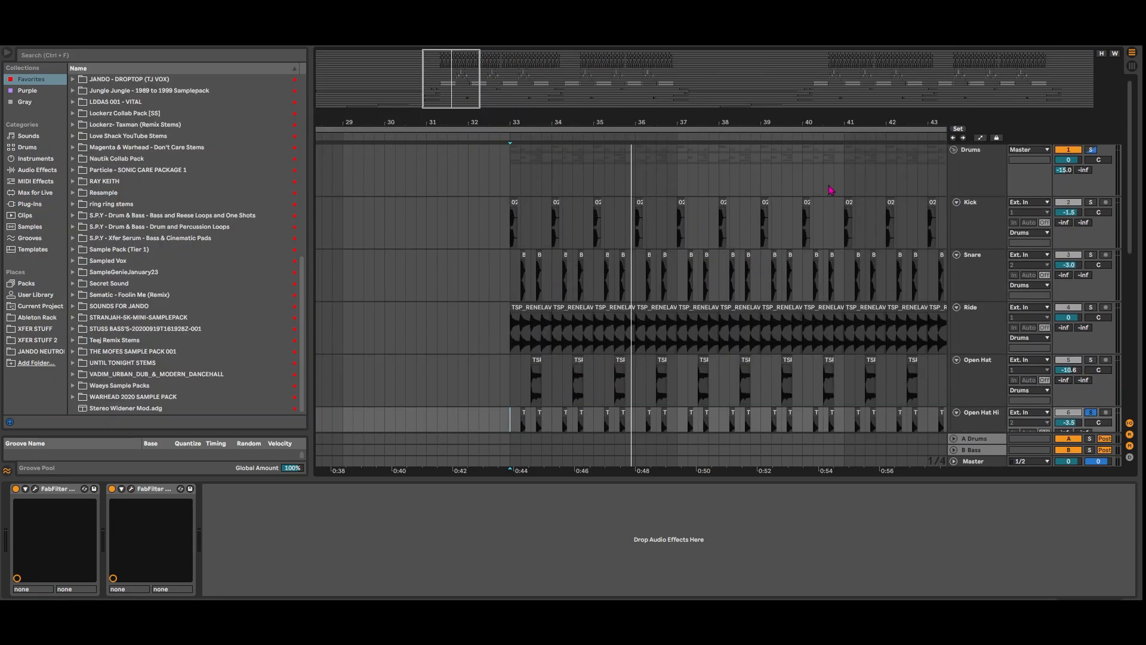
{"action": "left_click", "coordinate": [520, 186]}
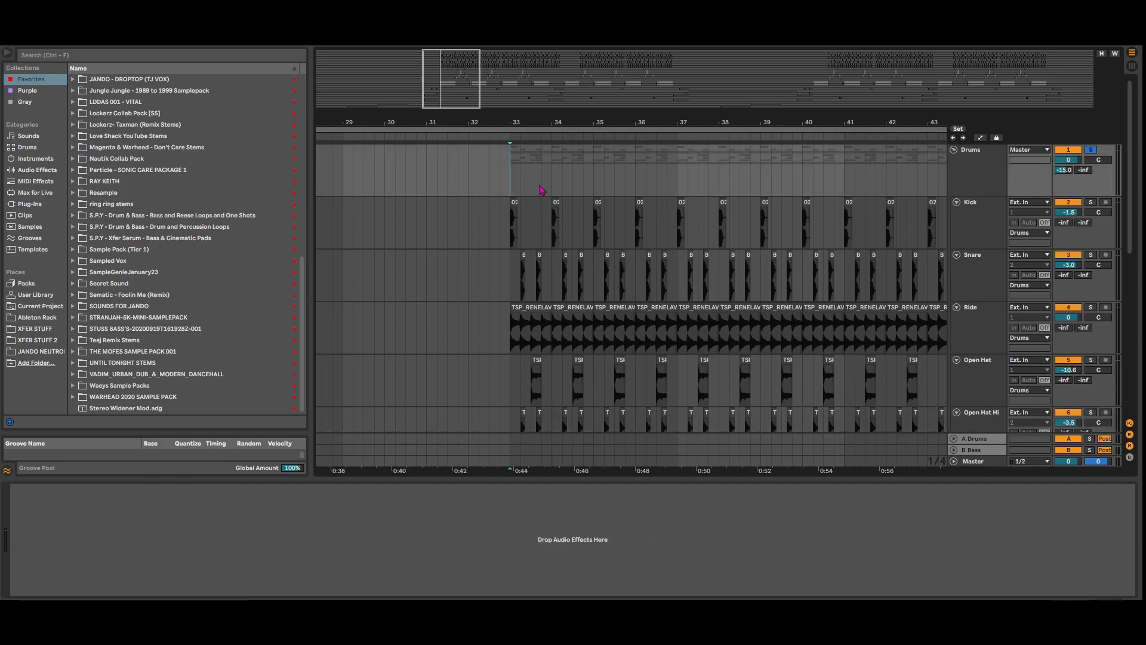
{"action": "key", "text": "space"}
Step: Select the Soft Hat track to show its device chain and activate the track
{"action": "scroll", "coordinate": [631, 204], "scroll_direction": "down", "scroll_amount": 3}
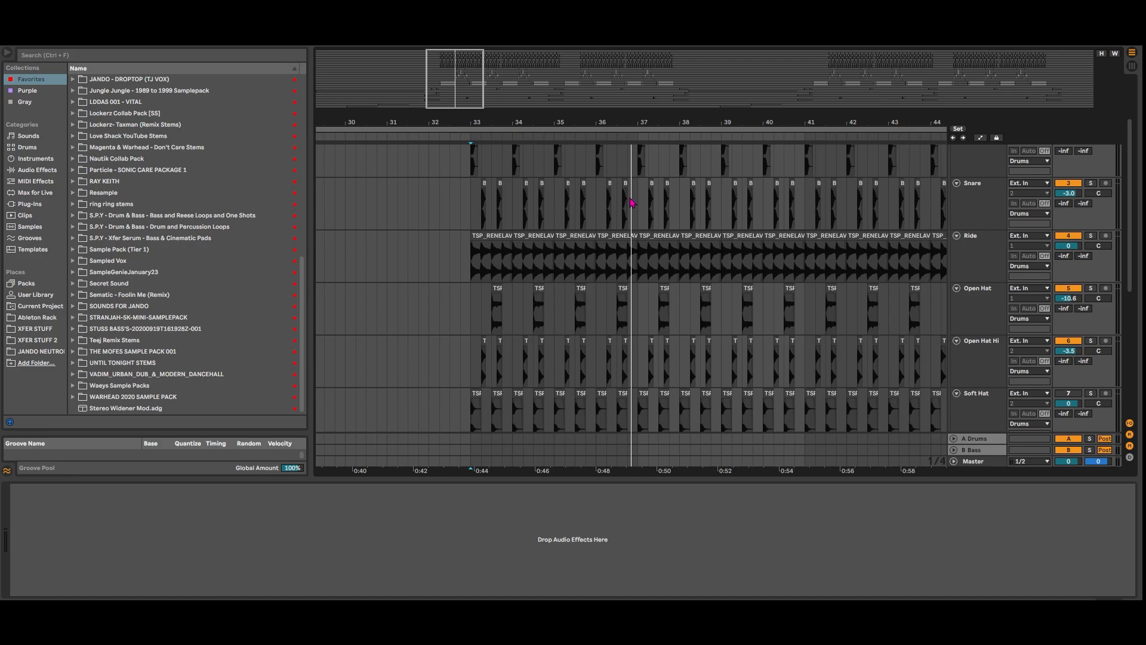
{"action": "scroll", "coordinate": [659, 210], "scroll_direction": "down", "scroll_amount": 2}
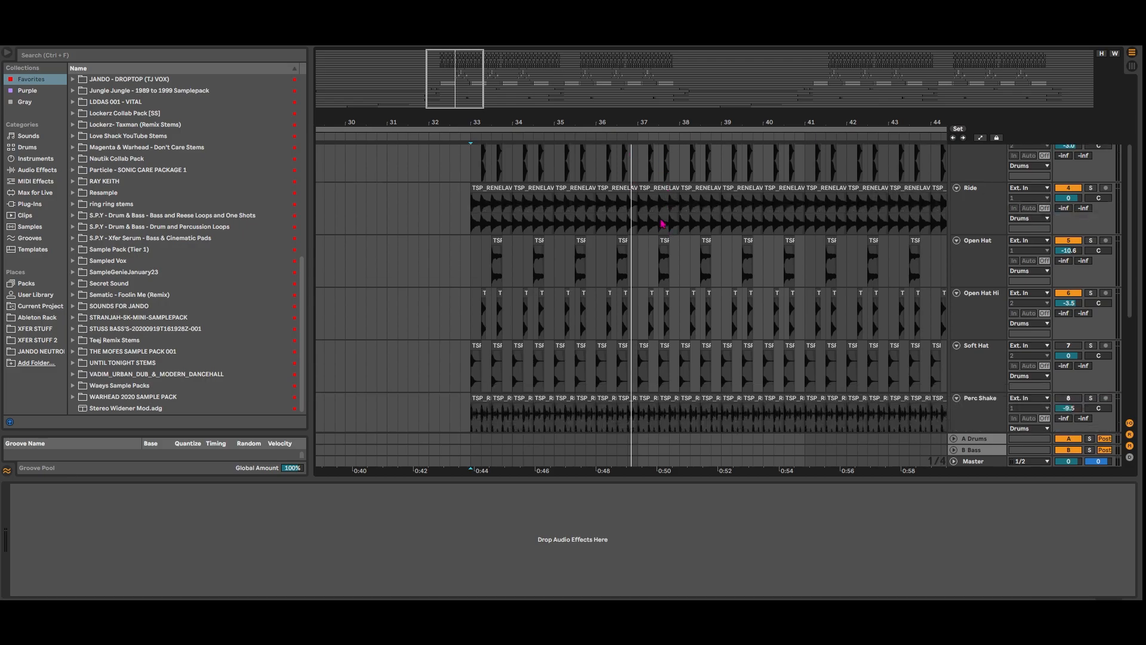
{"action": "left_click", "coordinate": [971, 315]}
{"action": "left_click", "coordinate": [985, 362]}
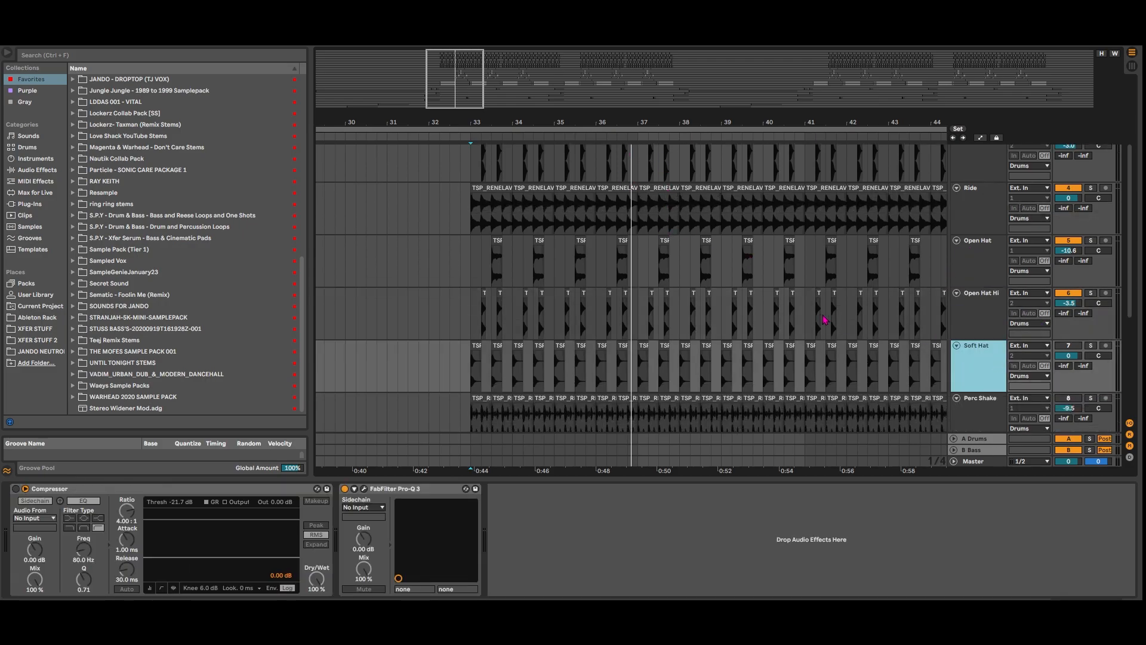
{"action": "scroll", "coordinate": [528, 333], "scroll_direction": "down", "scroll_amount": 1}
{"action": "left_click", "coordinate": [1061, 324]}
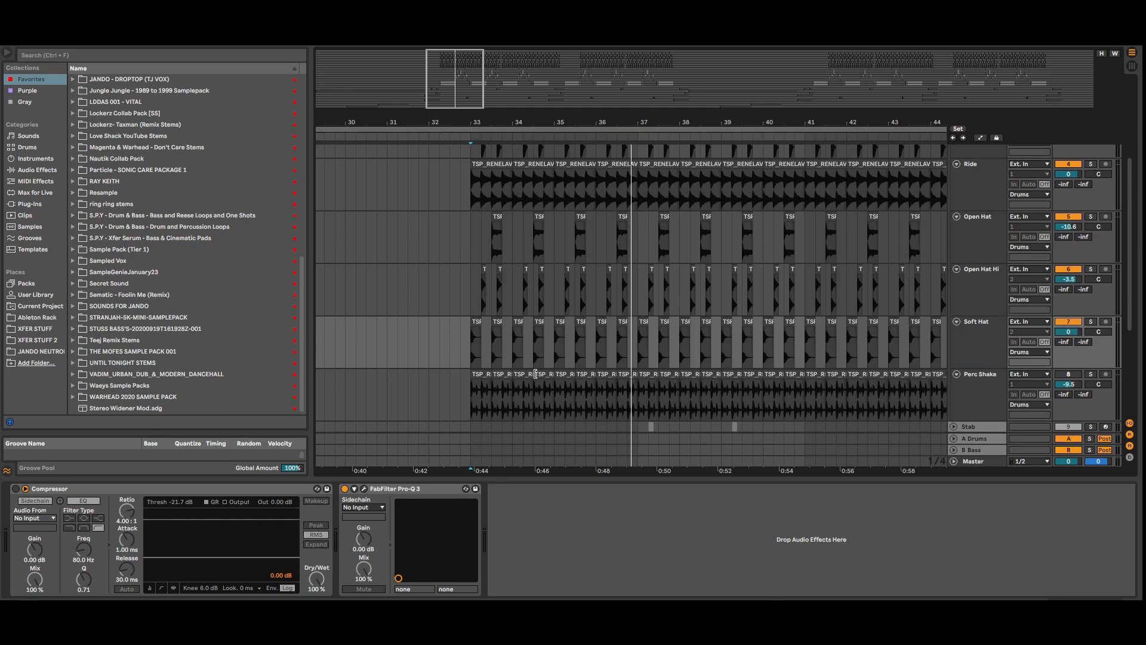
Step: Solo the Soft Hat track and play it from bar 33, extending the clip selection into bar 40
{"action": "left_click", "coordinate": [475, 323]}
{"action": "key", "text": "space"}
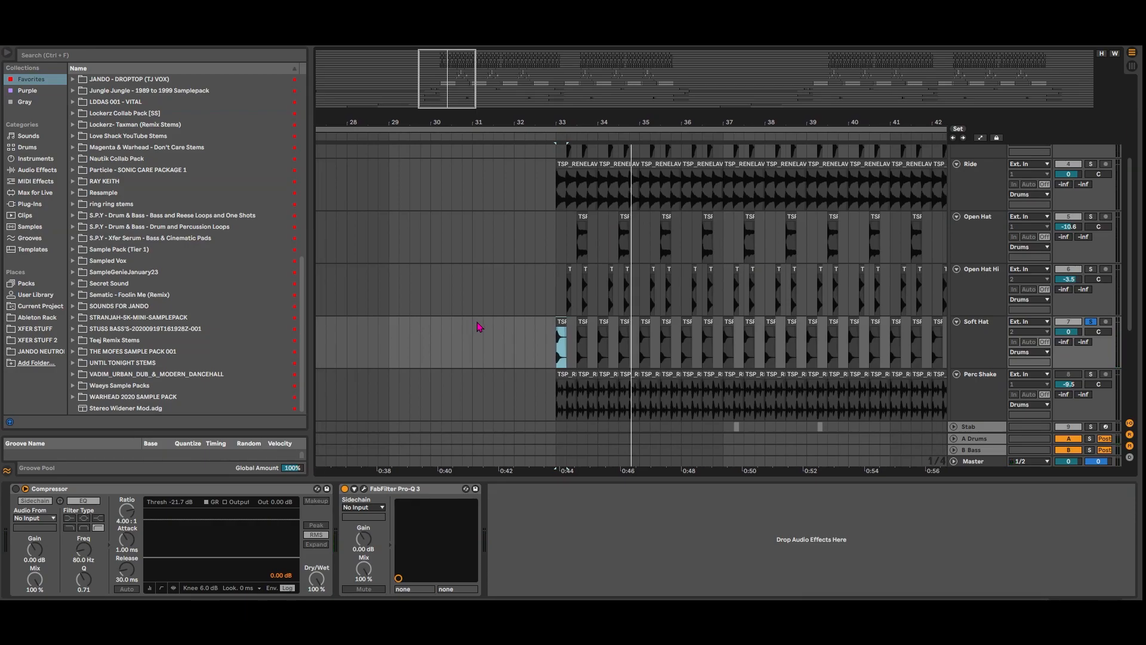
{"action": "scroll", "coordinate": [572, 370], "scroll_direction": "down", "scroll_amount": 2}
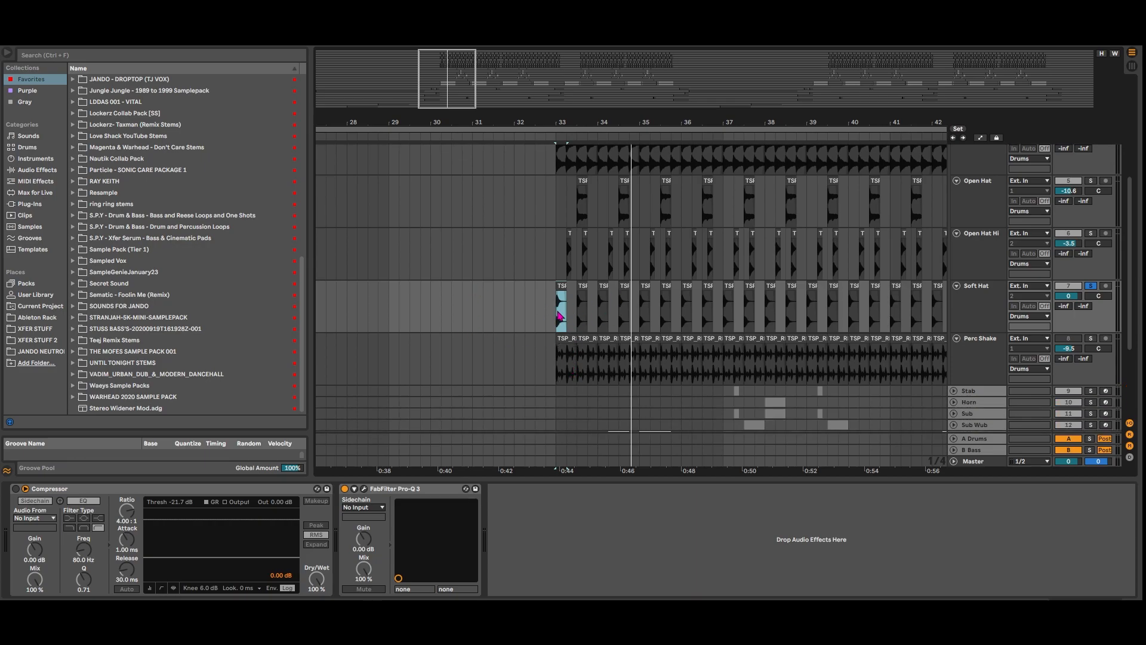
{"action": "left_click_drag", "start_coordinate": [560, 316], "coordinate": [872, 322]}
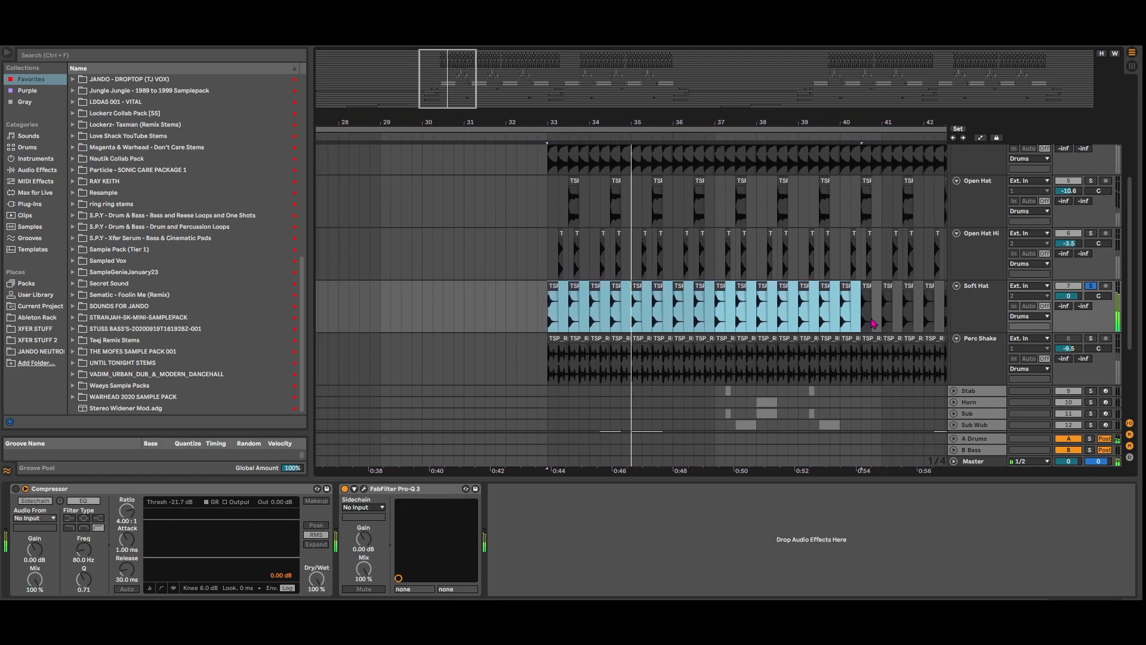
Step: Solo the Drums group and set the playback start to bar 33
{"action": "scroll", "coordinate": [591, 255], "scroll_direction": "up", "scroll_amount": 1}
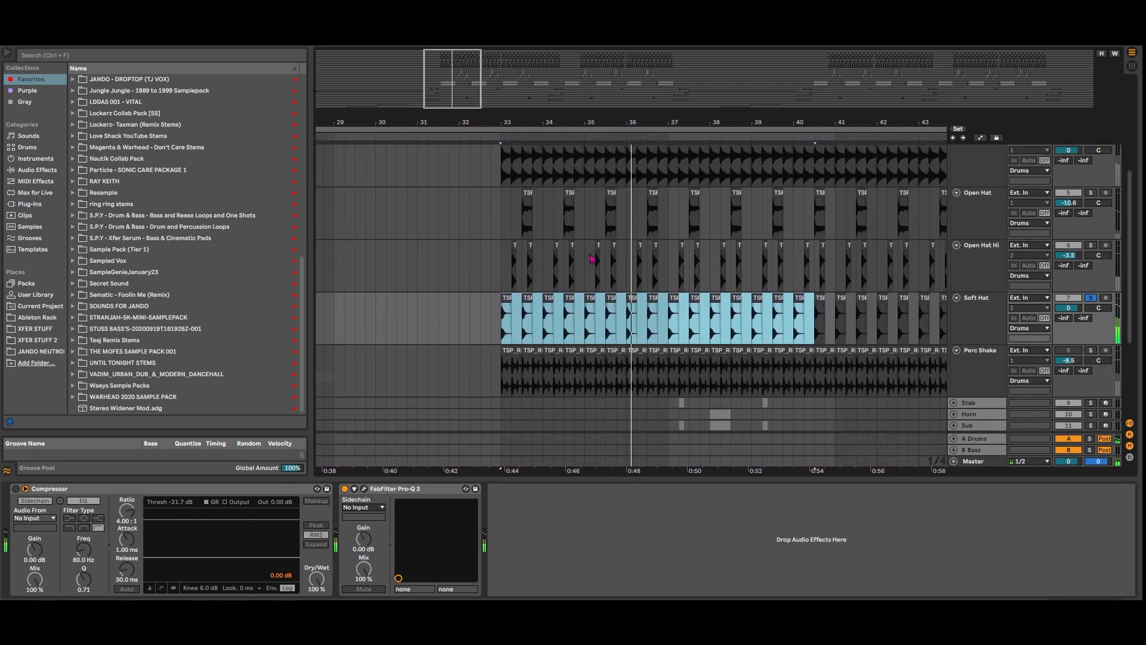
{"action": "scroll", "coordinate": [512, 185], "scroll_direction": "up", "scroll_amount": 6}
{"action": "left_click", "coordinate": [502, 189]}
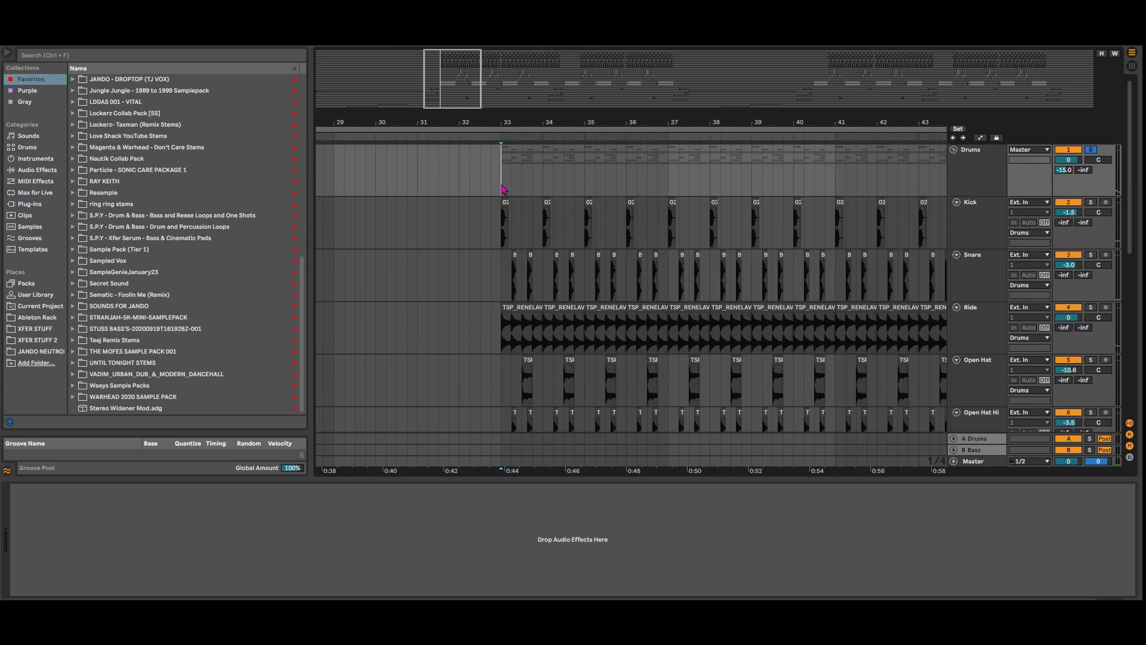
Step: Select bar 33 across the Open Hat Hits and Soft Hat tracks, solo both and play them together
{"action": "scroll", "coordinate": [568, 336], "scroll_direction": "down", "scroll_amount": 3}
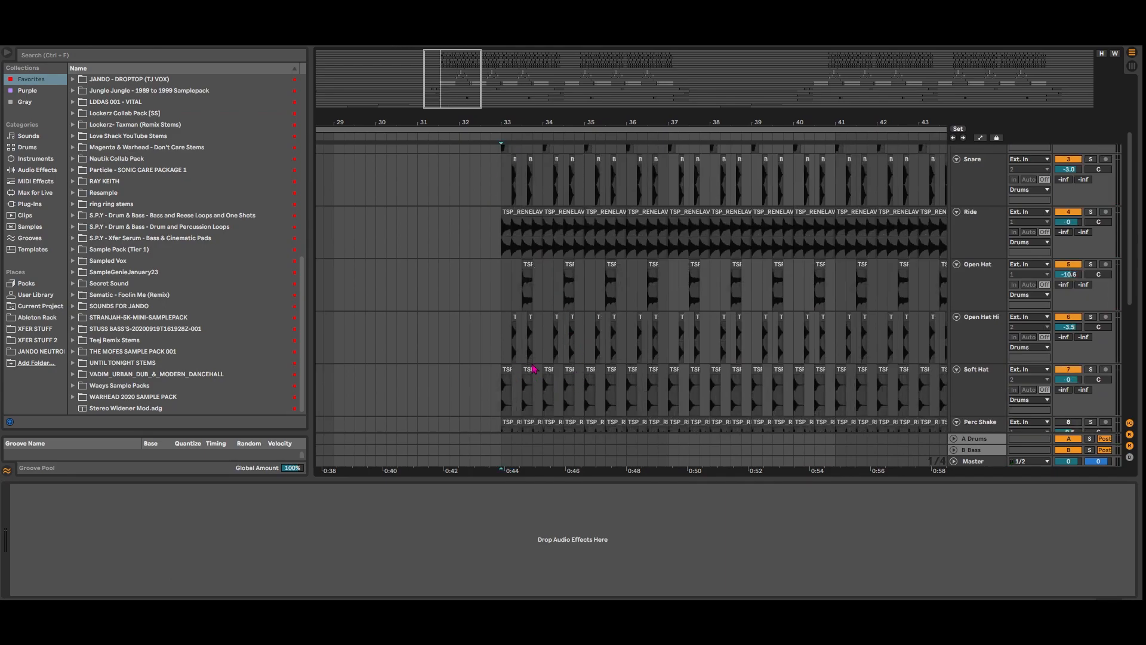
{"action": "left_click_drag", "start_coordinate": [451, 79], "coordinate": [446, 102]}
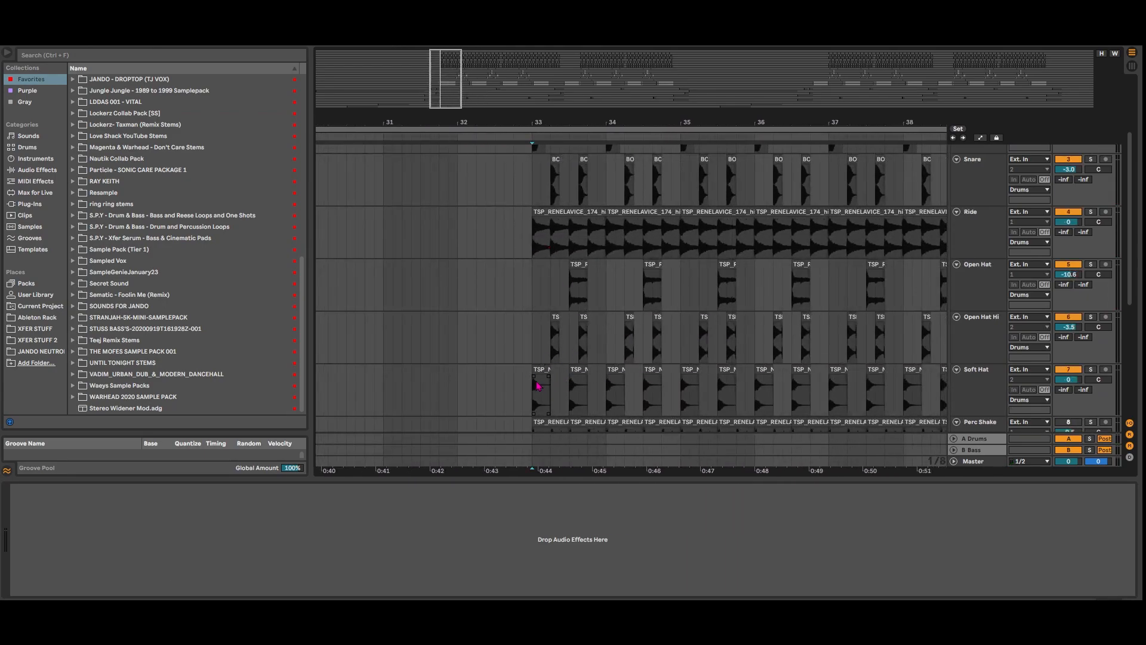
{"action": "left_click_drag", "start_coordinate": [533, 392], "coordinate": [626, 349]}
{"action": "key", "text": "a"}
{"action": "key", "text": "a"}
{"action": "left_click_drag", "start_coordinate": [532, 349], "coordinate": [607, 392]}
{"action": "key", "text": "a"}
{"action": "key", "text": "a"}
{"action": "key", "text": "s"}
{"action": "key", "text": "space"}
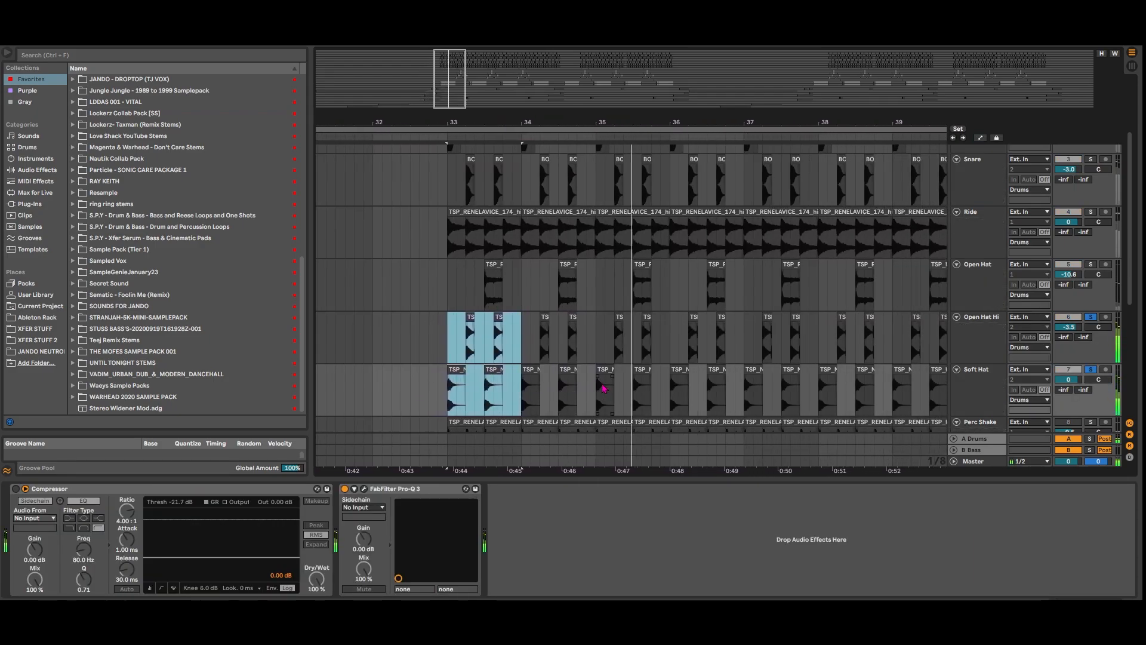
Step: Solo the Drums group and play it from bar 33
{"action": "scroll", "coordinate": [983, 189], "scroll_direction": "up", "scroll_amount": 4}
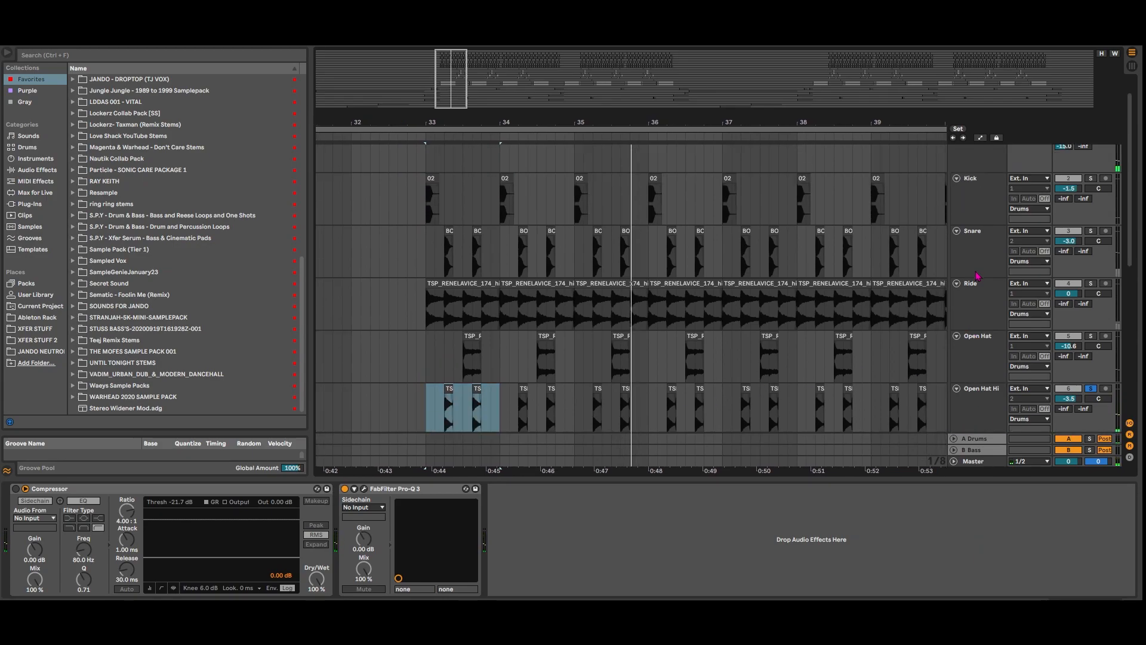
{"action": "left_click", "coordinate": [982, 189]}
{"action": "left_click", "coordinate": [429, 171]}
{"action": "mouse_move", "coordinate": [439, 123]}
{"action": "left_mouse_down"}
{"action": "mouse_move", "coordinate": [501, 113]}
{"action": "mouse_move", "coordinate": [507, 123]}
{"action": "left_mouse_up"}
{"action": "key", "text": "space"}
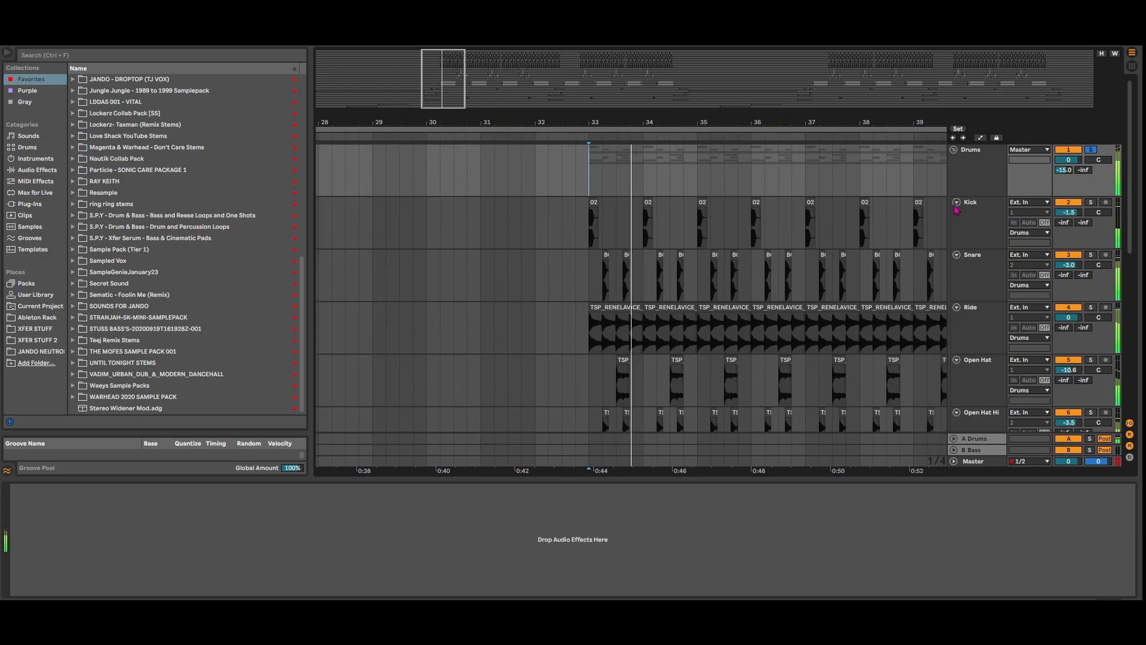
Step: Collapse the Kick, Snare, Ride, Open Hat, Open Hat Hits and Soft Hat tracks
{"action": "left_click", "coordinate": [957, 202]}
{"action": "left_click", "coordinate": [957, 214]}
{"action": "left_click", "coordinate": [957, 224]}
{"action": "left_click", "coordinate": [956, 236]}
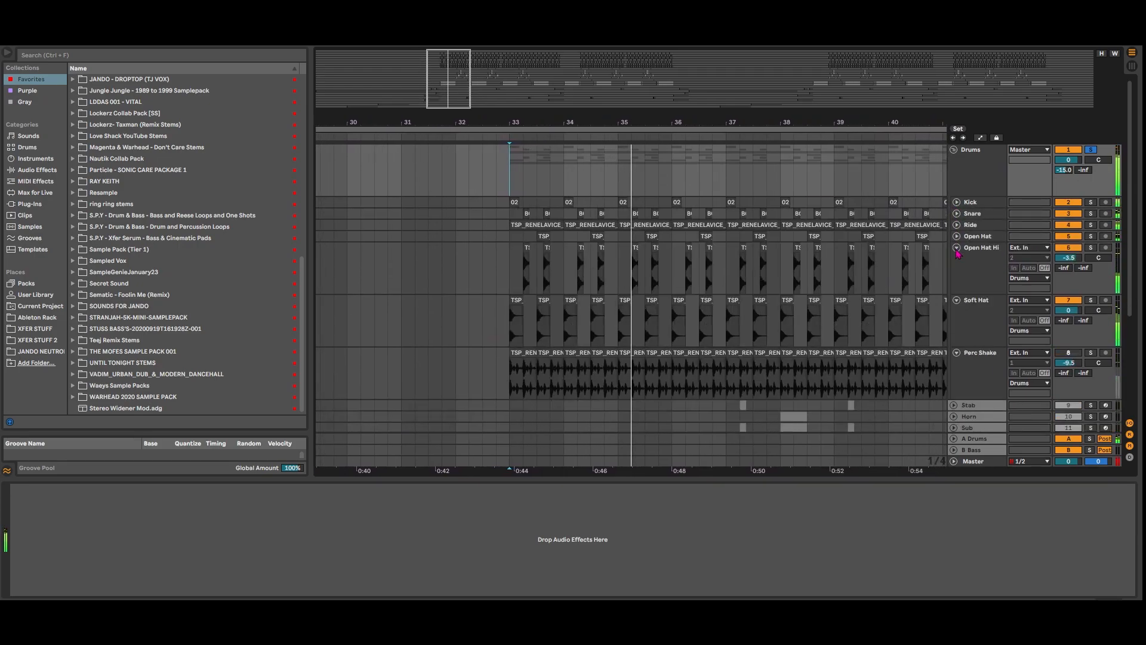
{"action": "left_click", "coordinate": [957, 247]}
{"action": "left_click", "coordinate": [956, 258]}
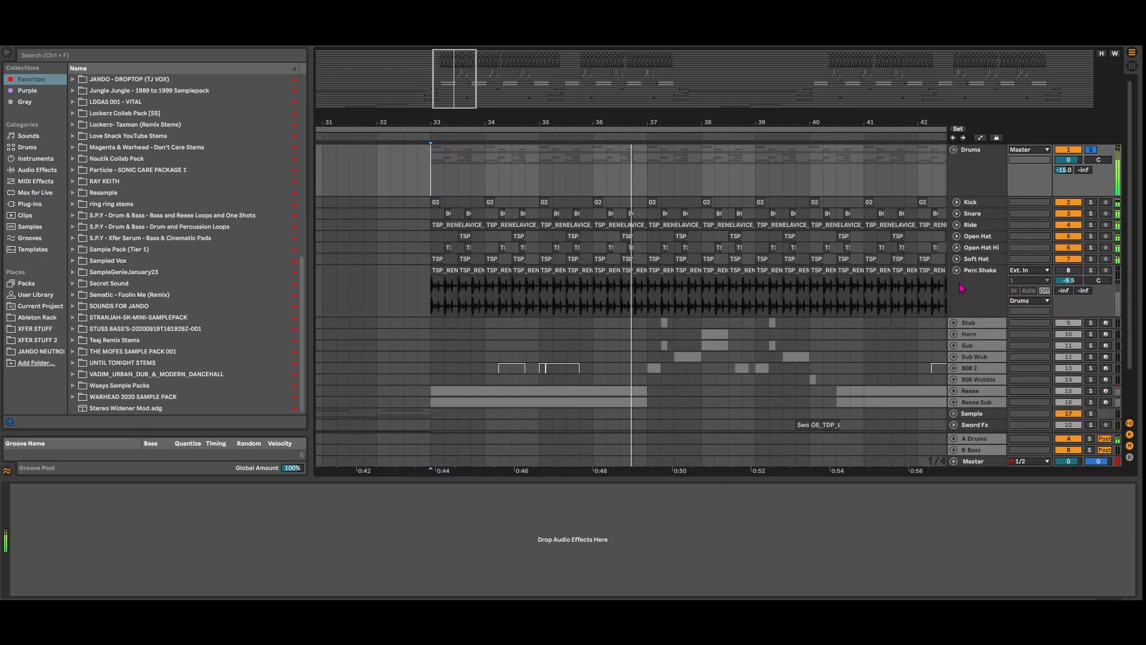
Step: Activate the Perc Shake track, solo it and play it from its first clip at bar 33
{"action": "key", "text": "space"}
{"action": "left_click", "coordinate": [439, 272]}
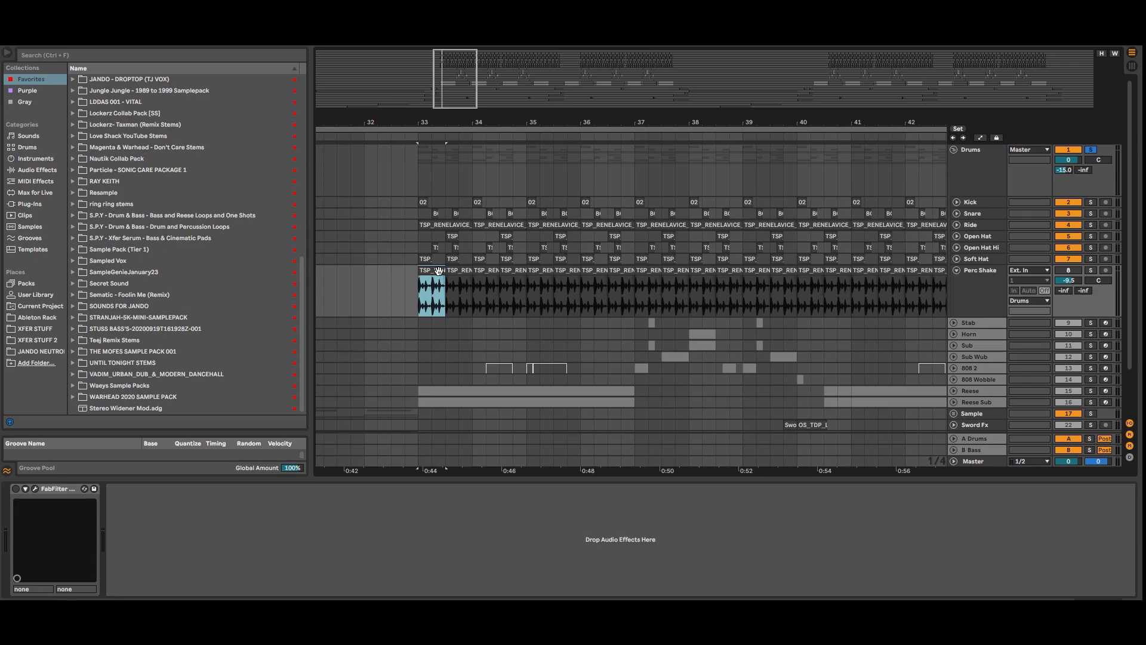
{"action": "left_click", "coordinate": [1072, 272]}
{"action": "left_click", "coordinate": [438, 269]}
{"action": "key", "text": "s"}
{"action": "key", "text": "space"}
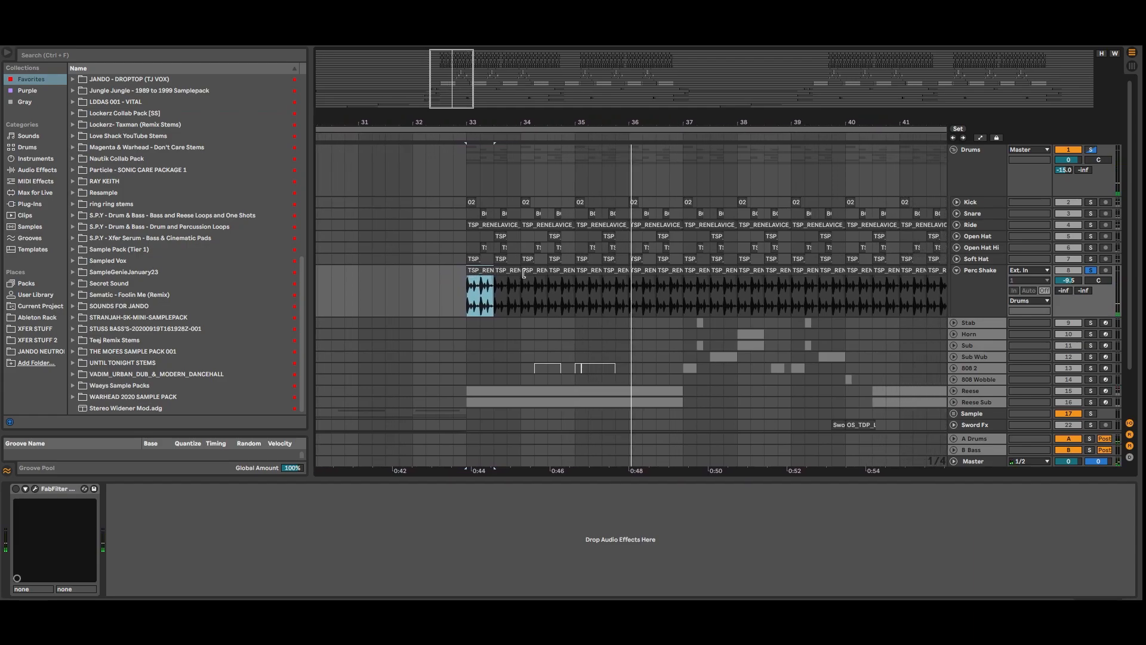
Step: Select the Perc Shake clip at bar 35 for playback, and return the playback start to bar 33
{"action": "left_click_drag", "start_coordinate": [468, 74], "coordinate": [486, 157]}
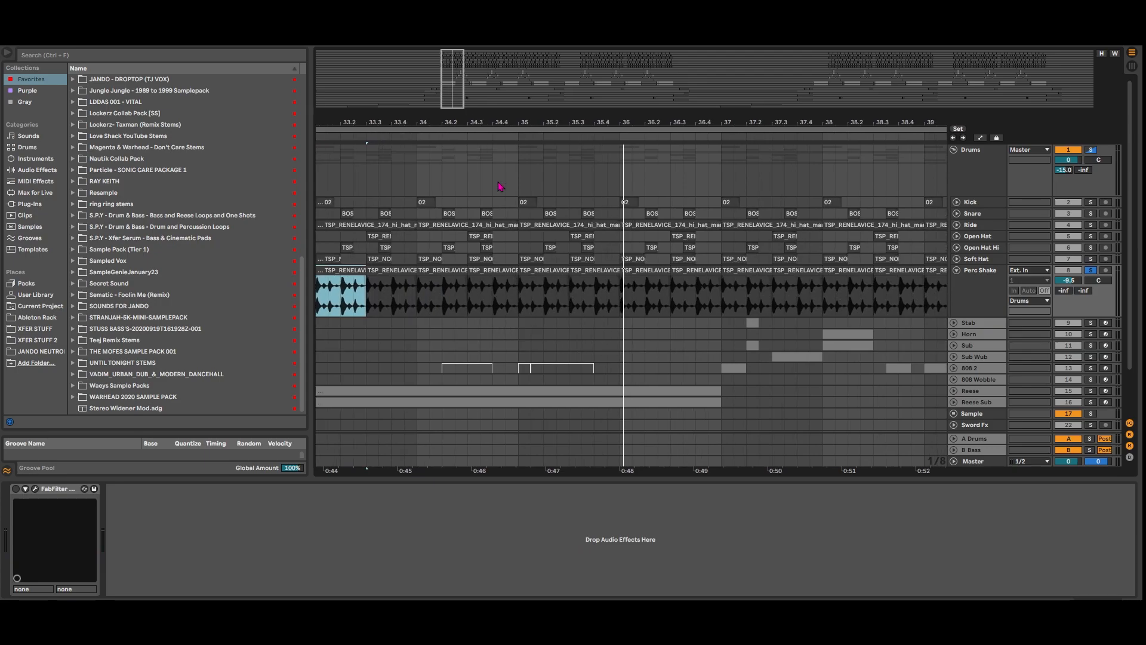
{"action": "left_click", "coordinate": [538, 270]}
{"action": "key", "text": "space"}
{"action": "left_click_drag", "start_coordinate": [458, 102], "coordinate": [457, 99]}
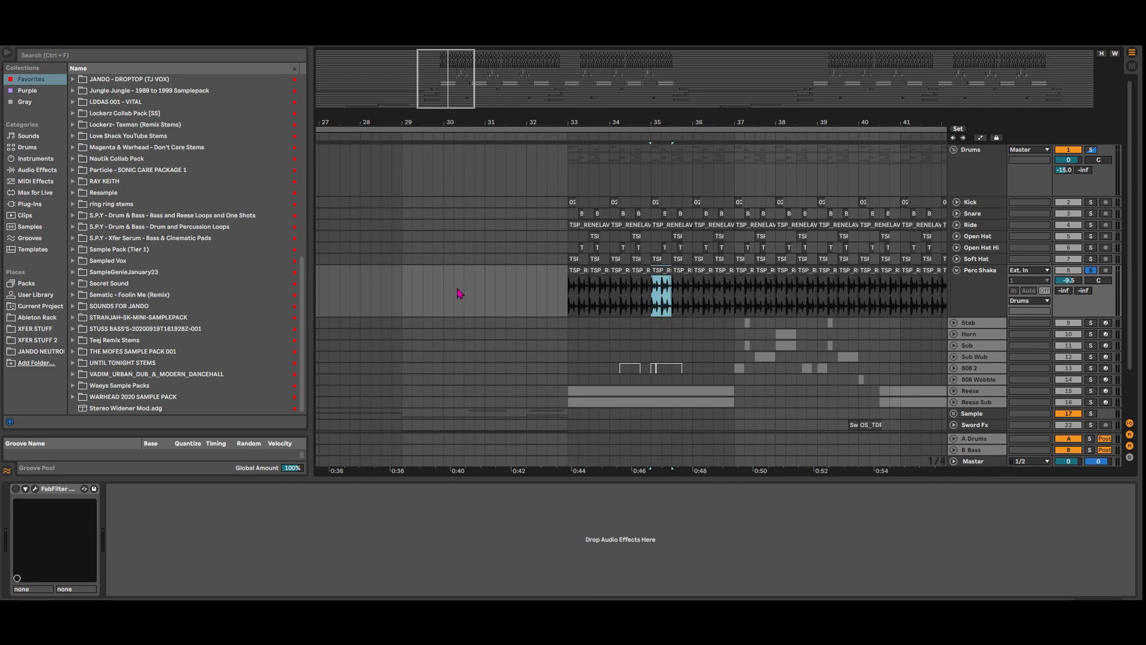
{"action": "left_click", "coordinate": [568, 296]}
{"action": "left_click_drag", "start_coordinate": [445, 84], "coordinate": [458, 83]}
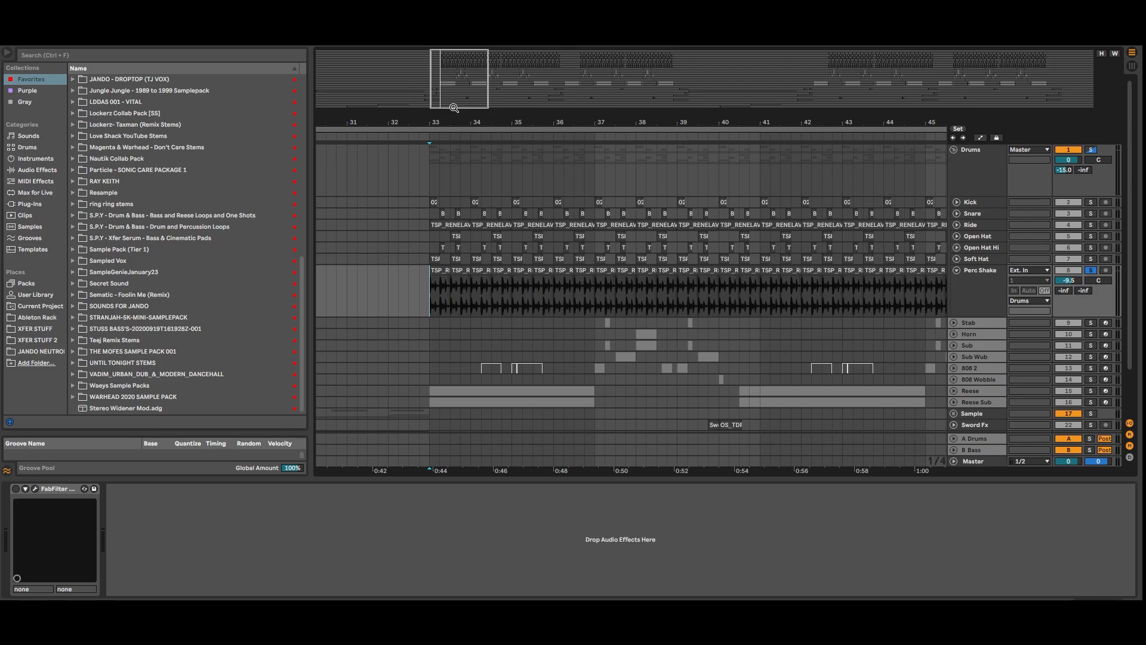
Step: Add a Compressor from the Favorites collection to the Perc Shake track
{"action": "scroll", "coordinate": [286, 215], "scroll_direction": "up", "scroll_amount": 7}
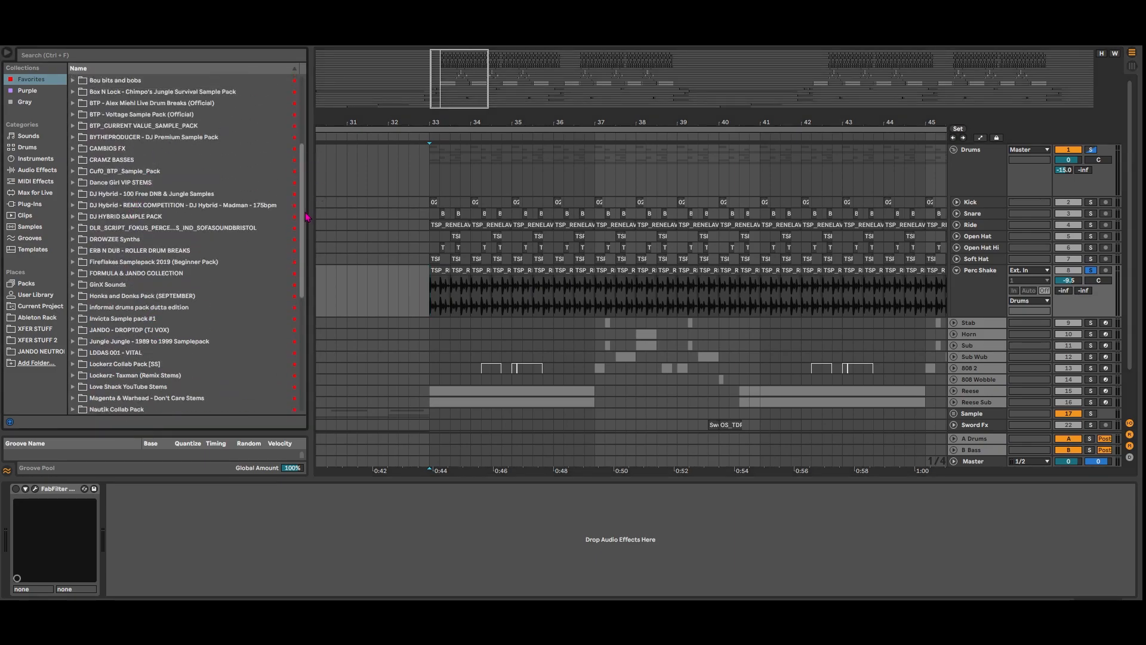
{"action": "scroll", "coordinate": [308, 216], "scroll_direction": "up", "scroll_amount": 4}
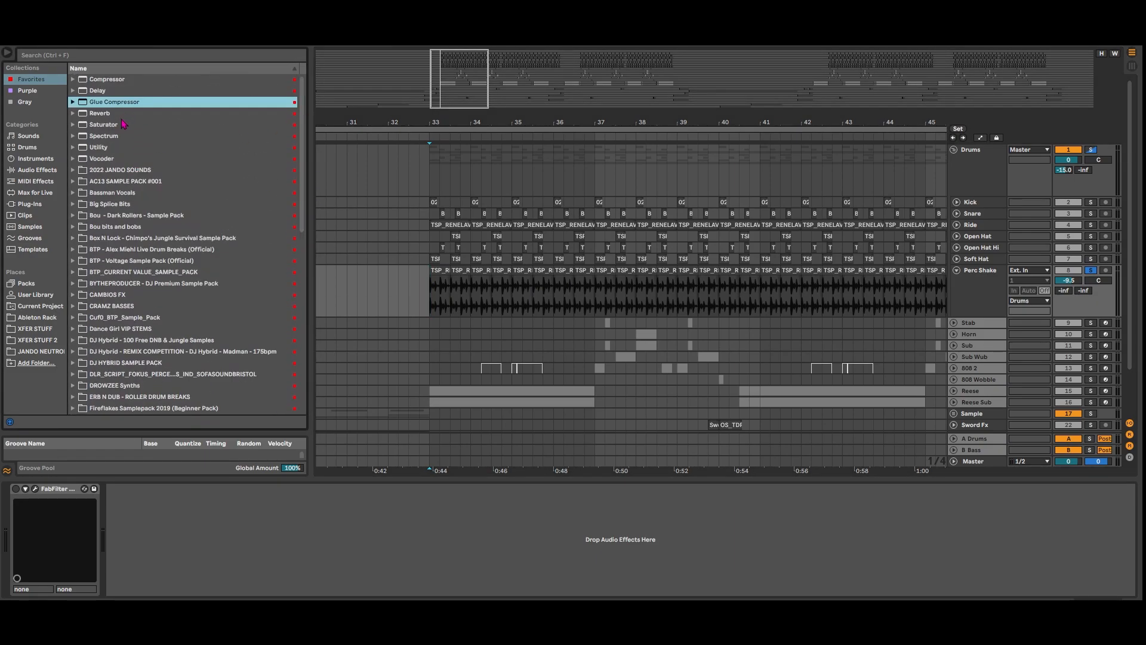
{"action": "left_click", "coordinate": [127, 79]}
{"action": "double_click", "coordinate": [130, 80]}
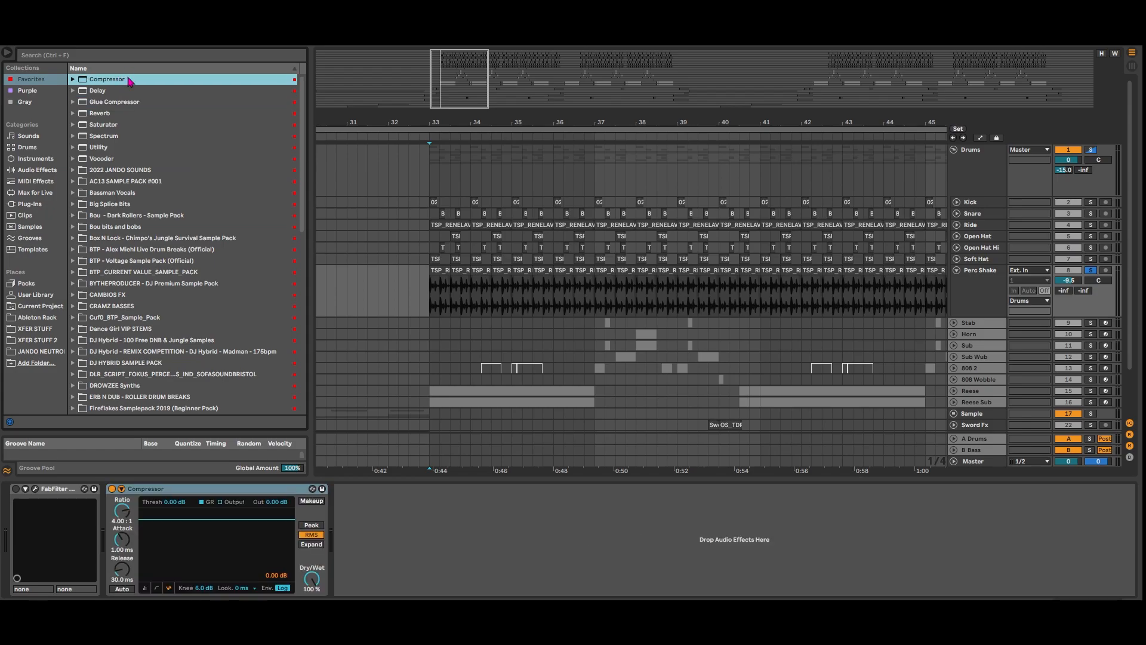
Step: Set the Compressor's sidechain source to Snare and its threshold to -16.4 dB
{"action": "left_click", "coordinate": [122, 489]}
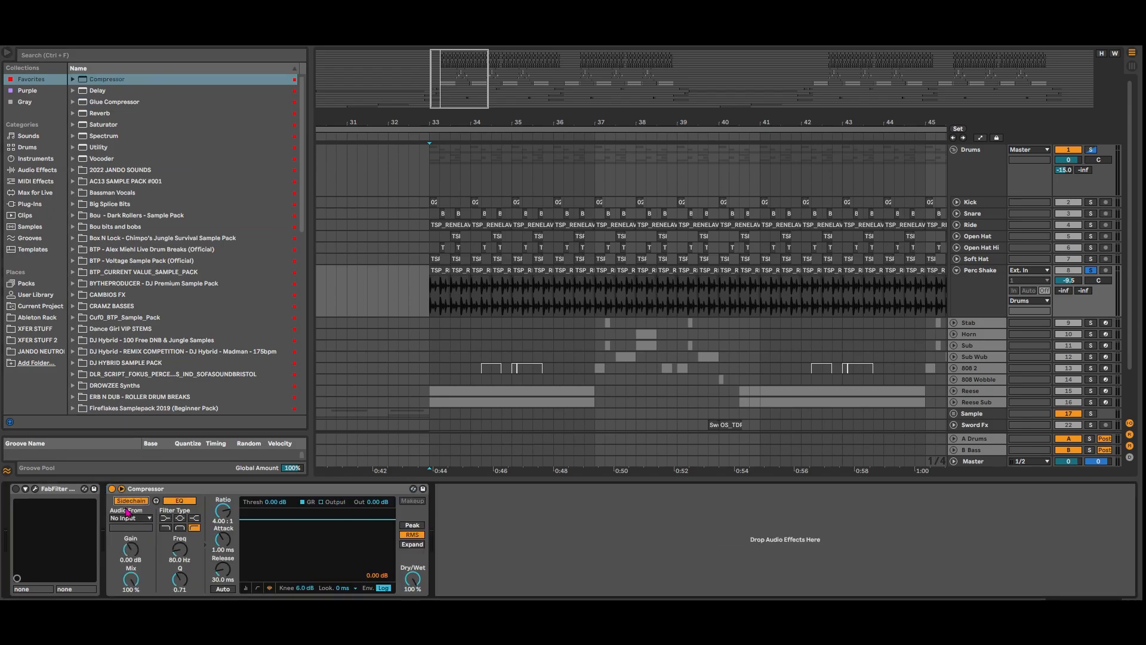
{"action": "left_click", "coordinate": [129, 509]}
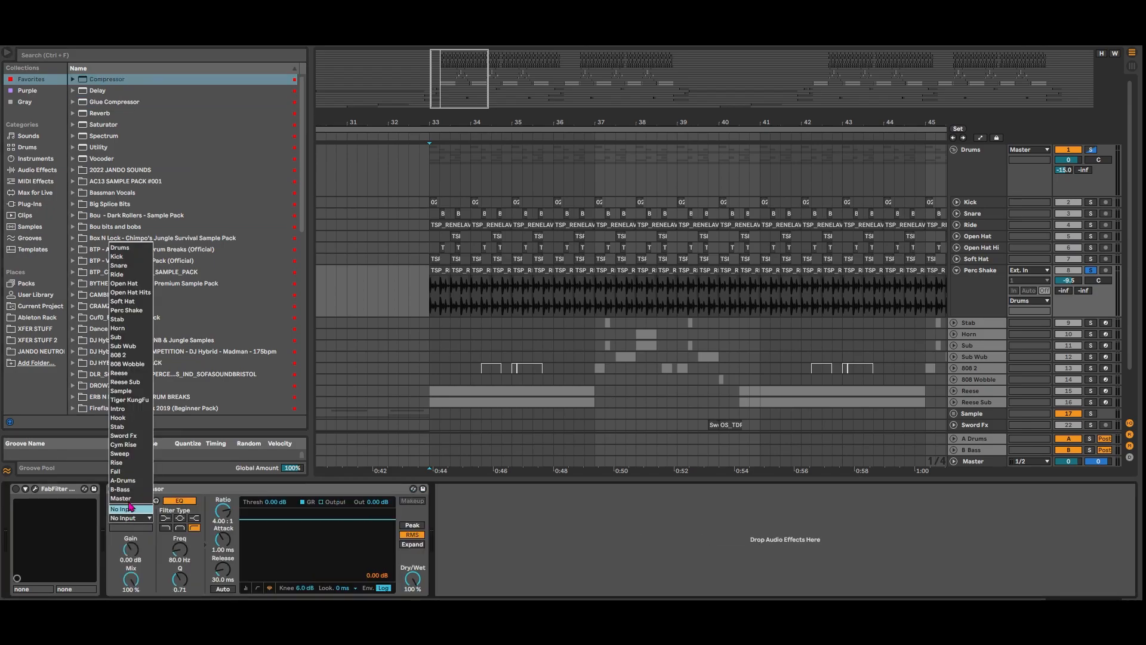
{"action": "left_click", "coordinate": [129, 267]}
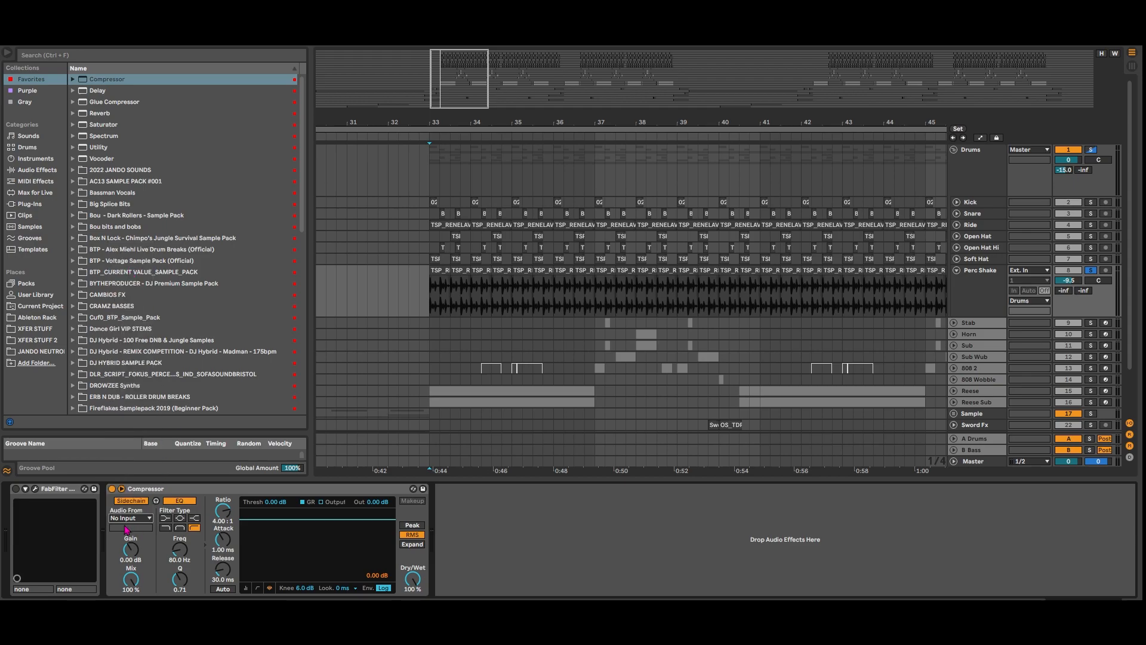
{"action": "left_click_drag", "start_coordinate": [273, 527], "coordinate": [274, 551]}
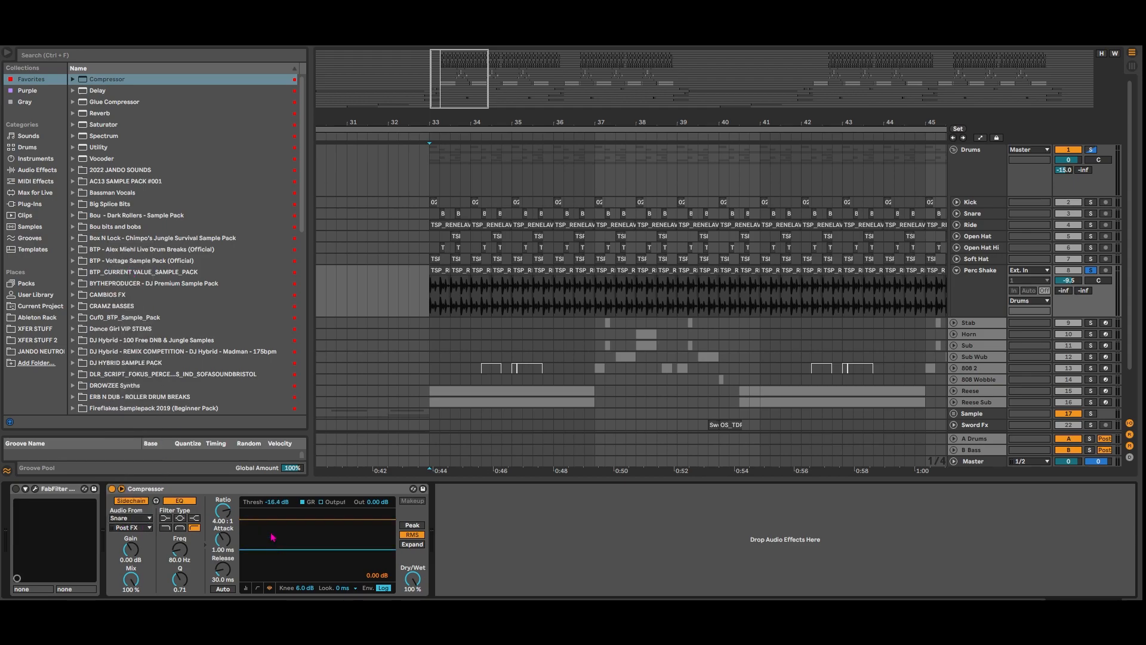
Step: Duplicate the Compressor on Perc Shake and set the first one's sidechain source to Kick
{"action": "left_click", "coordinate": [267, 488]}
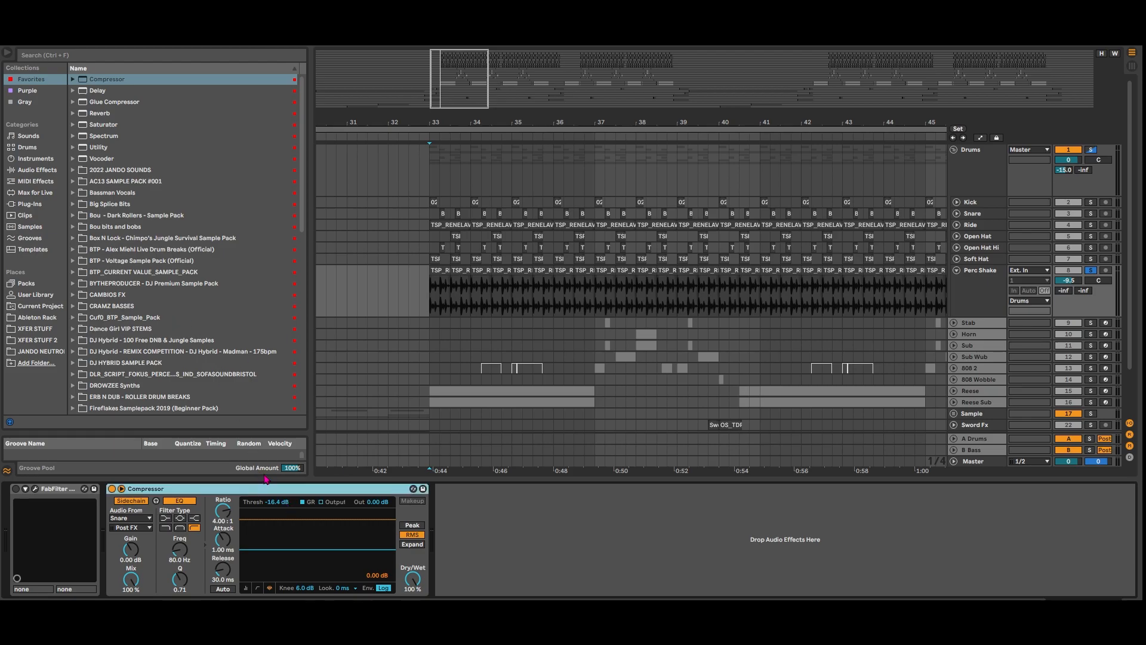
{"action": "key", "text": "ctrl+d"}
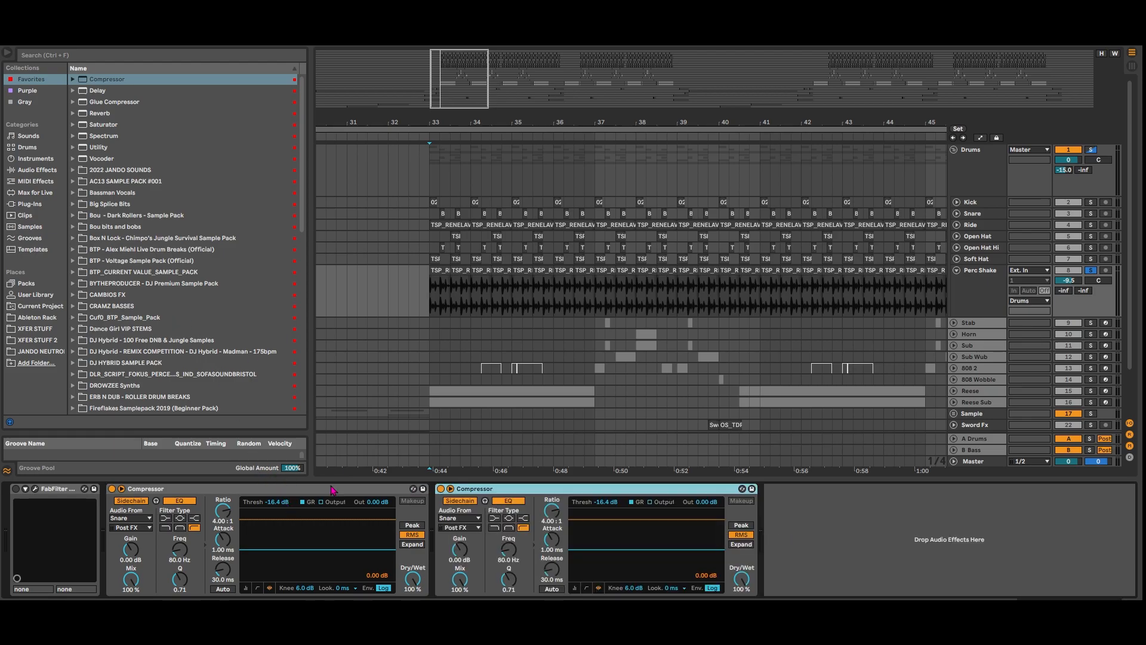
{"action": "left_click", "coordinate": [142, 519]}
{"action": "left_click", "coordinate": [124, 265]}
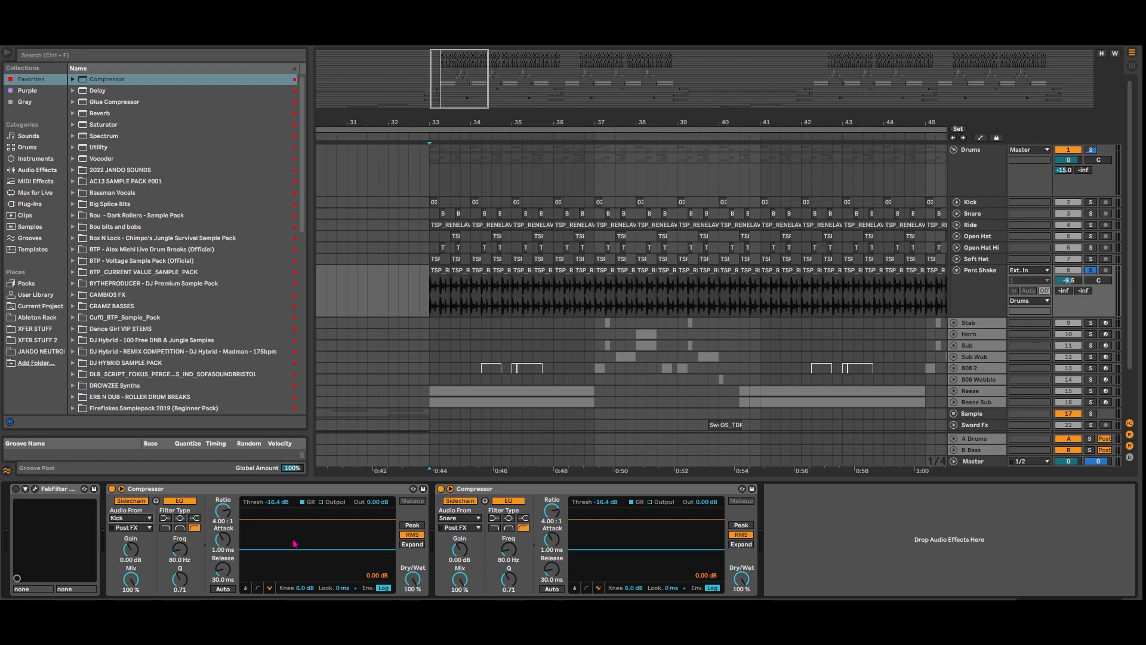
Step: Play Perc Shake from bar 33 and lower the Kick-sidechained Compressor's threshold to -19.7 dB and the Snare-sidechained one's to -19.2 dB
{"action": "left_click_drag", "start_coordinate": [432, 273], "coordinate": [450, 276]}
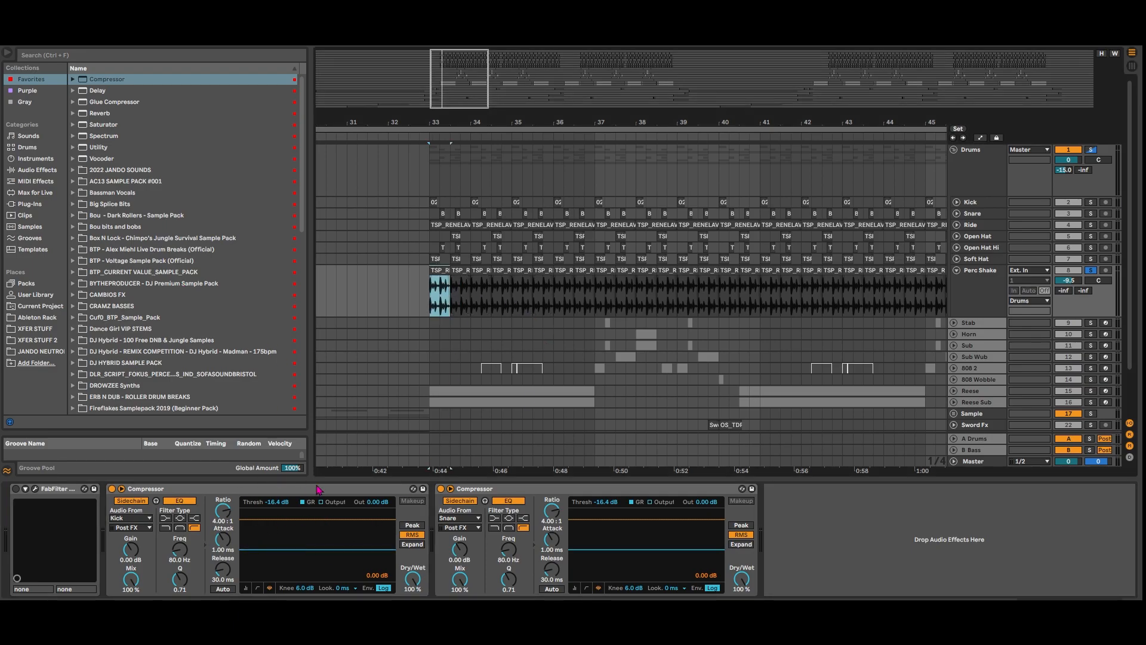
{"action": "key", "text": "space"}
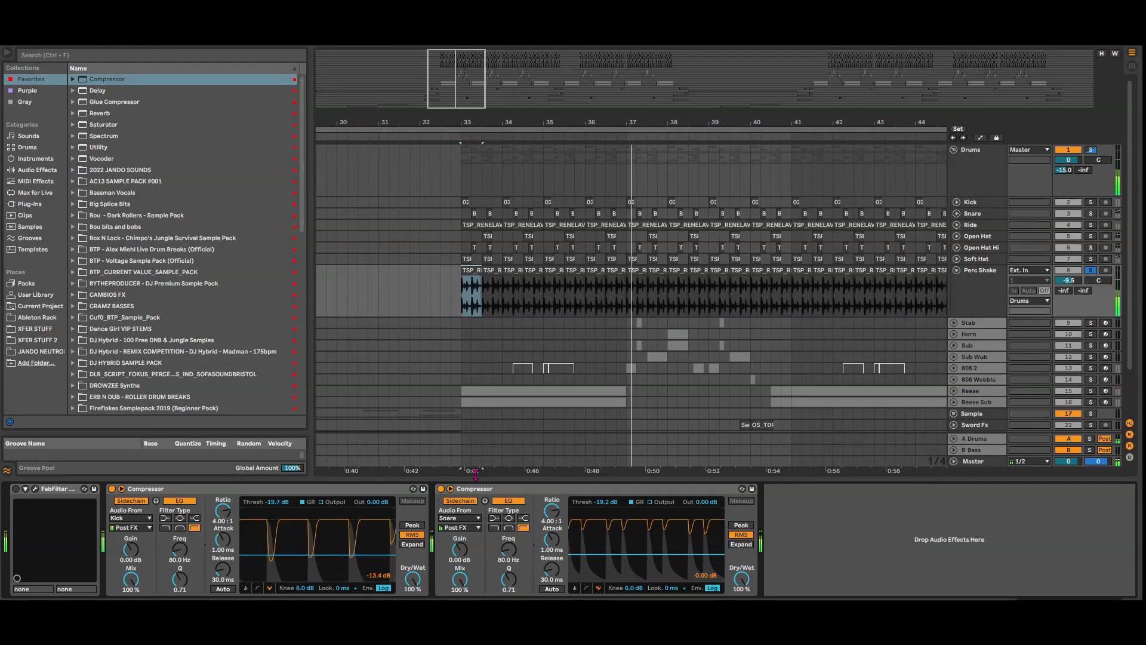
Step: Solo the Drums group and set the playback start to bar 33
{"action": "left_click", "coordinate": [468, 182]}
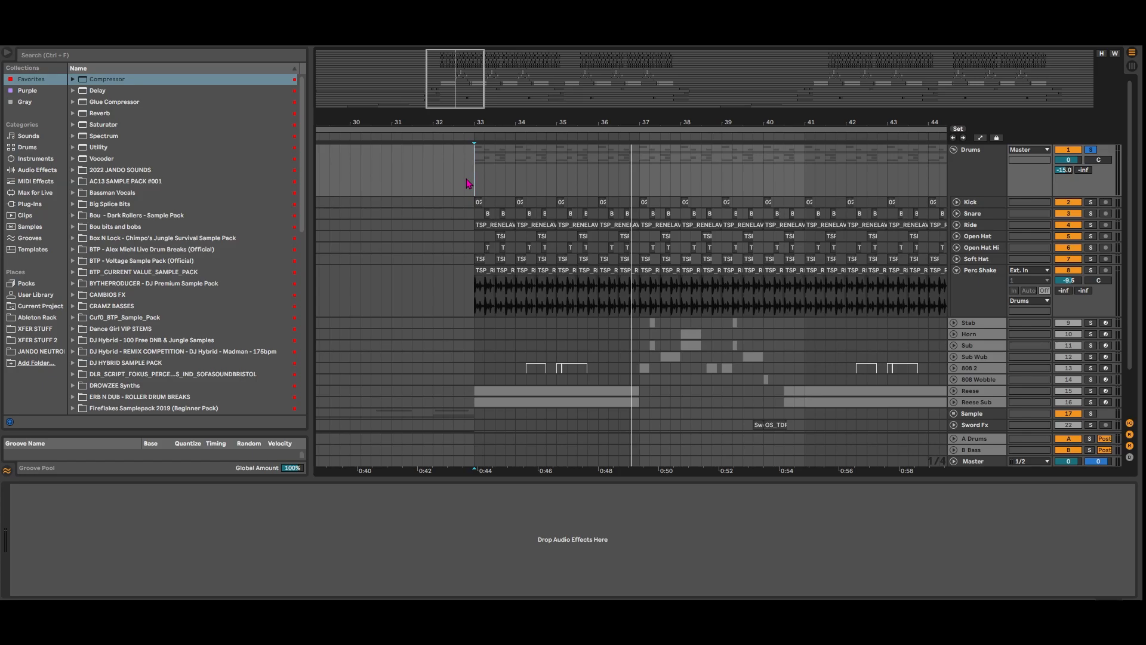
{"action": "scroll", "coordinate": [510, 187], "scroll_direction": "up", "scroll_amount": 3}
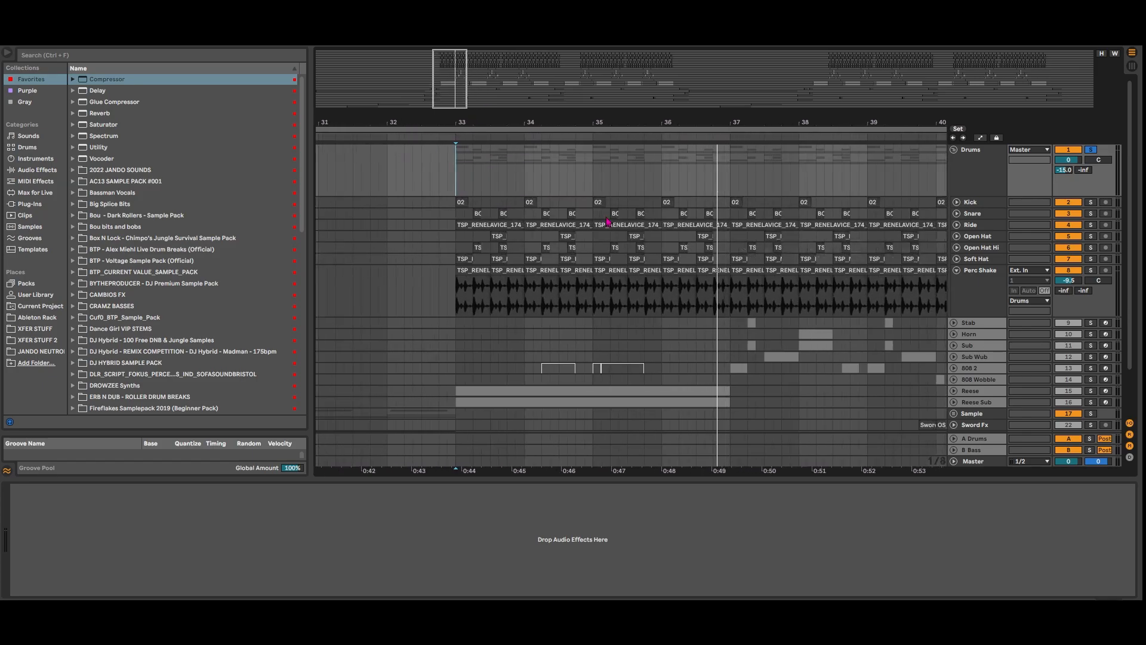
{"action": "left_click_drag", "start_coordinate": [443, 82], "coordinate": [443, 89]}
Step: Expand the Soft Hat track and duplicate its first one-beat clip continuously from bar 33 up to bar 37
{"action": "left_click", "coordinate": [957, 259]}
{"action": "left_click", "coordinate": [982, 270]}
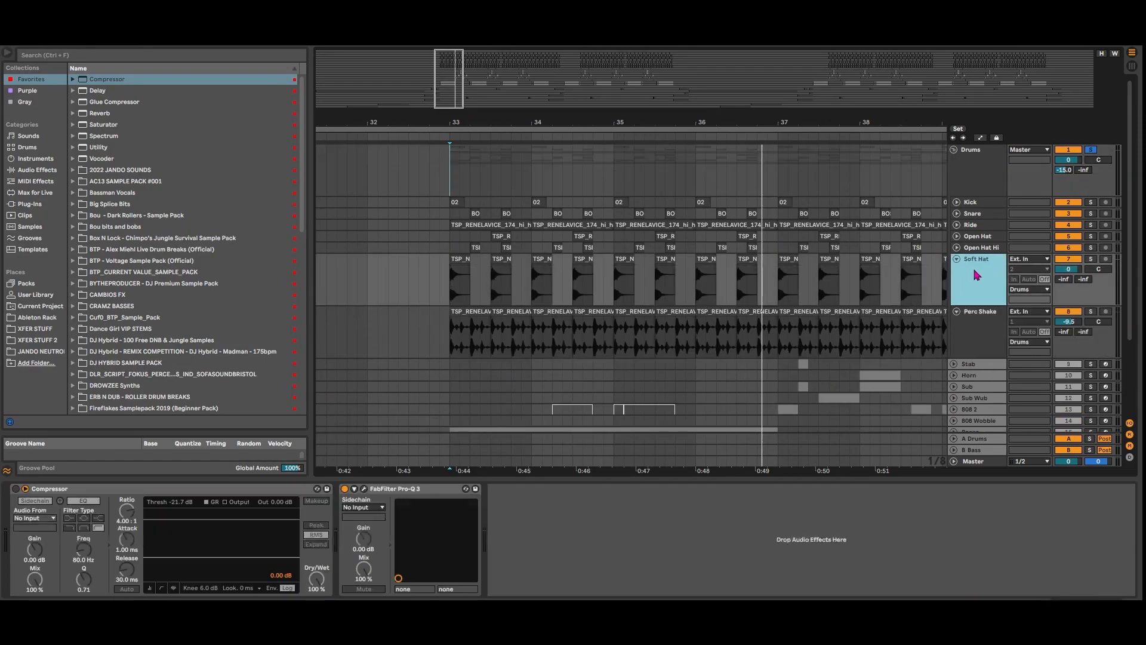
{"action": "left_click", "coordinate": [459, 289]}
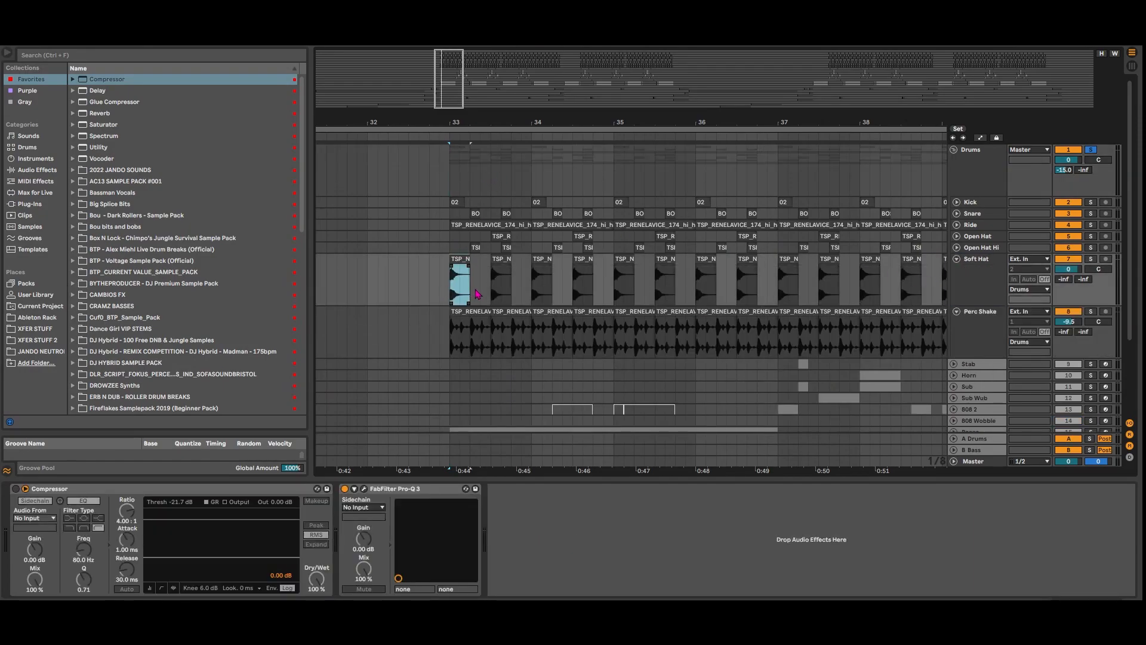
{"action": "key", "text": "ctrl+d"}
{"action": "key", "text": "ctrl+d"}
{"action": "key", "text": "ctrl+d"}
{"action": "key", "text": "ctrl+d"}
{"action": "key", "text": "ctrl+d"}
{"action": "key", "text": "ctrl+d"}
{"action": "key", "text": "ctrl+d"}
{"action": "key", "text": "ctrl+d"}
{"action": "key", "text": "ctrl+d"}
{"action": "key", "text": "ctrl+d"}
{"action": "key", "text": "ctrl+d"}
{"action": "key", "text": "ctrl+d"}
{"action": "key", "text": "ctrl+d"}
{"action": "key", "text": "ctrl+d"}
{"action": "key", "text": "ctrl+d"}
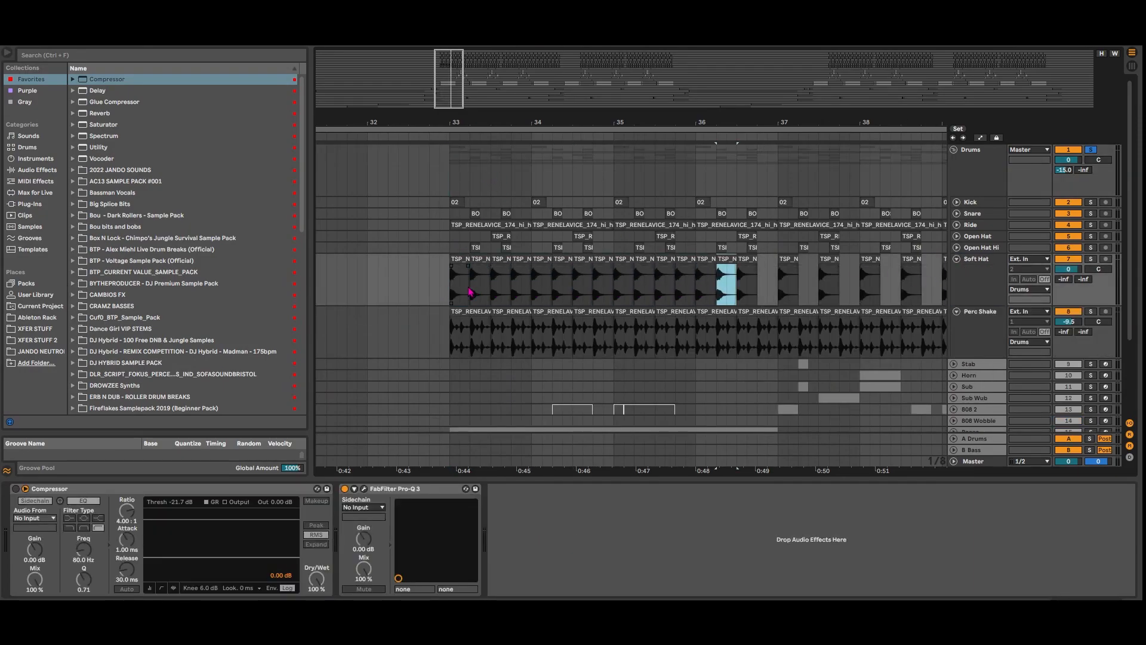
Step: Solo the Soft Hat track and play the repeated hats from bar 33
{"action": "left_click", "coordinate": [461, 269]}
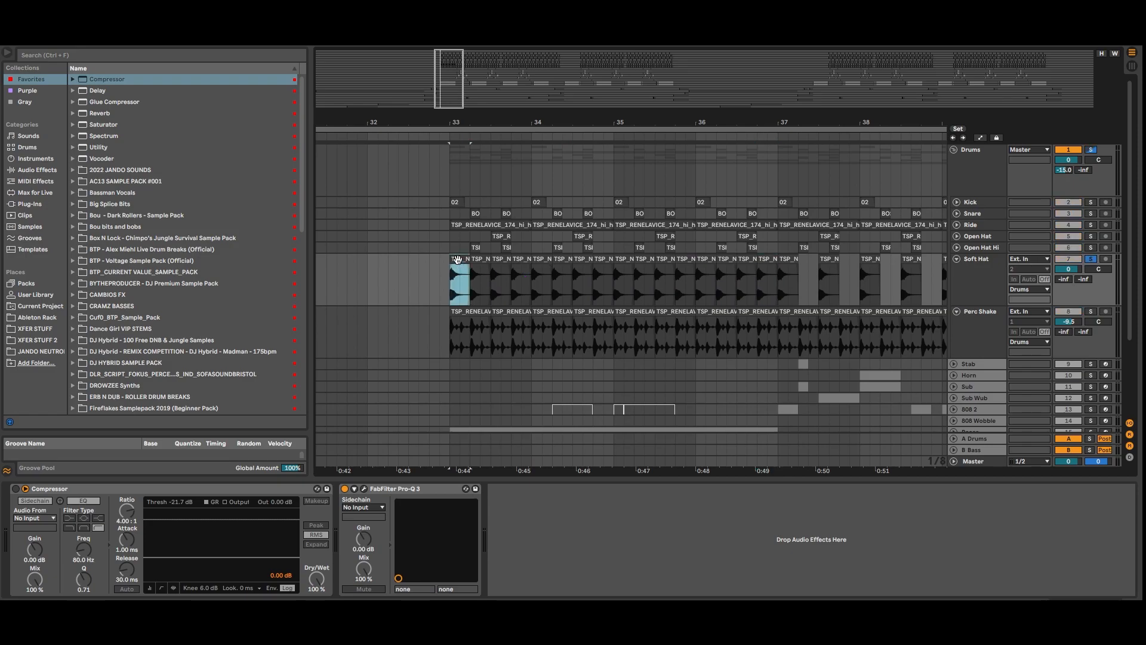
{"action": "key", "text": "space"}
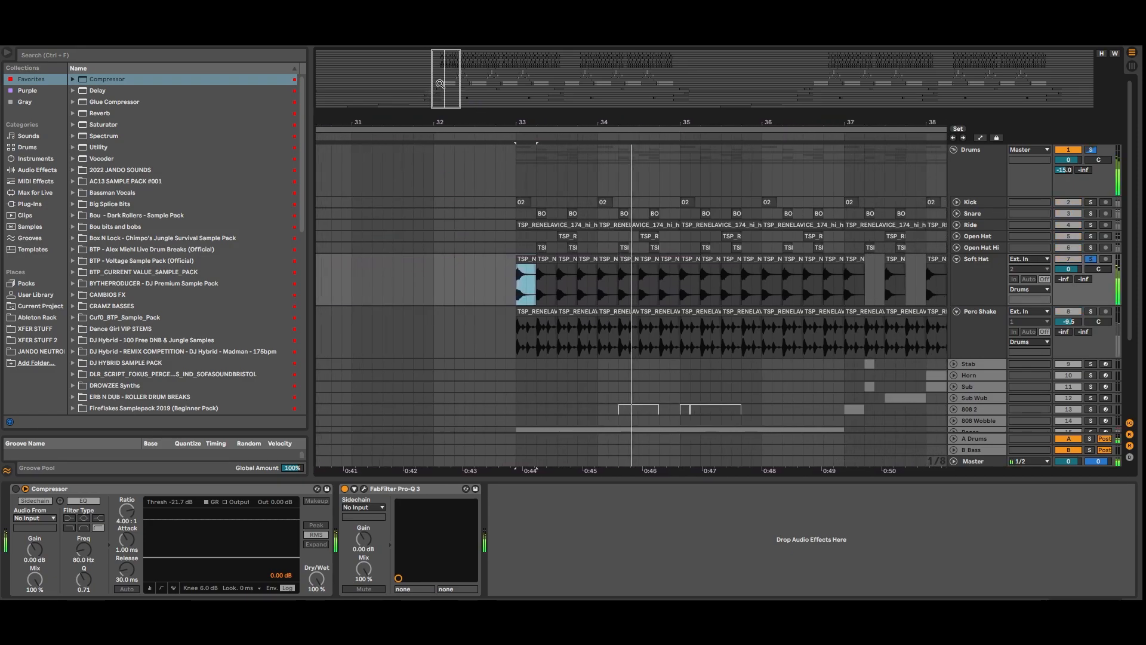
{"action": "left_click_drag", "start_coordinate": [441, 82], "coordinate": [443, 83]}
{"action": "key", "text": "space"}
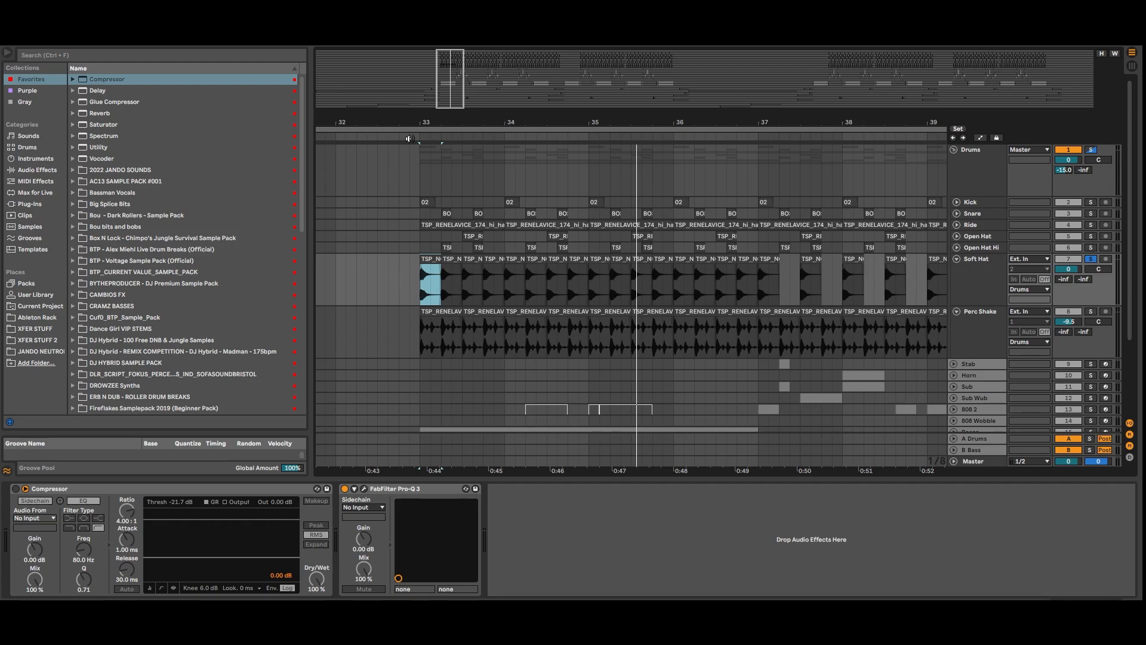
Step: Show the arrangement automation and display the Soft Hat track's Track Volume envelope
{"action": "left_click", "coordinate": [985, 291]}
{"action": "key", "text": "a"}
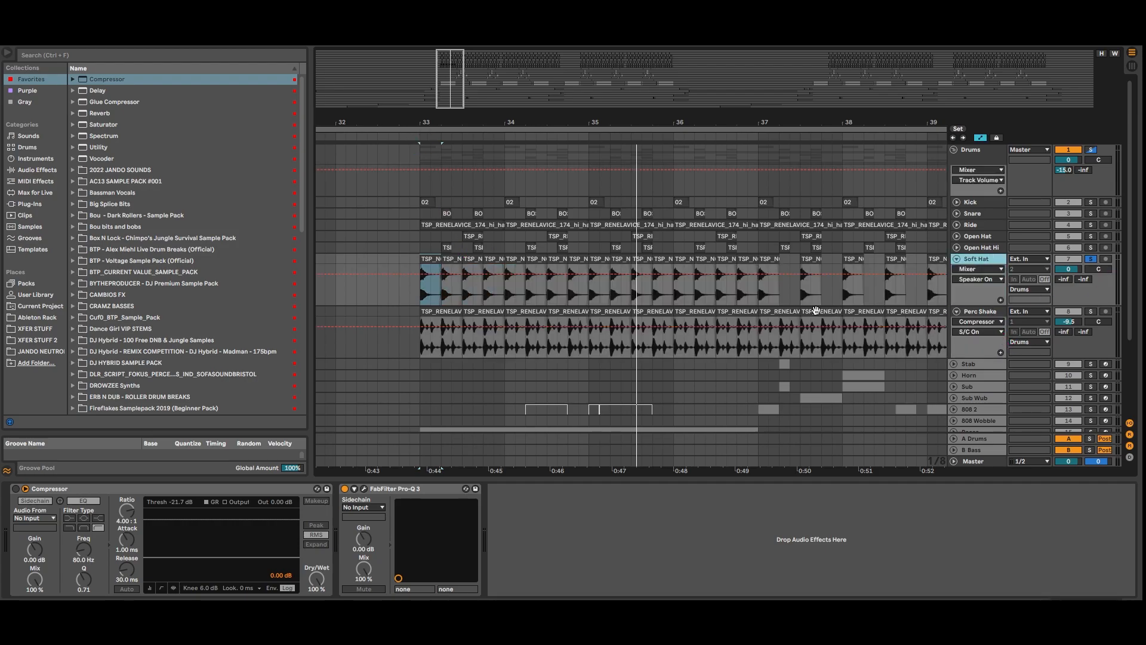
{"action": "left_click", "coordinate": [1072, 271]}
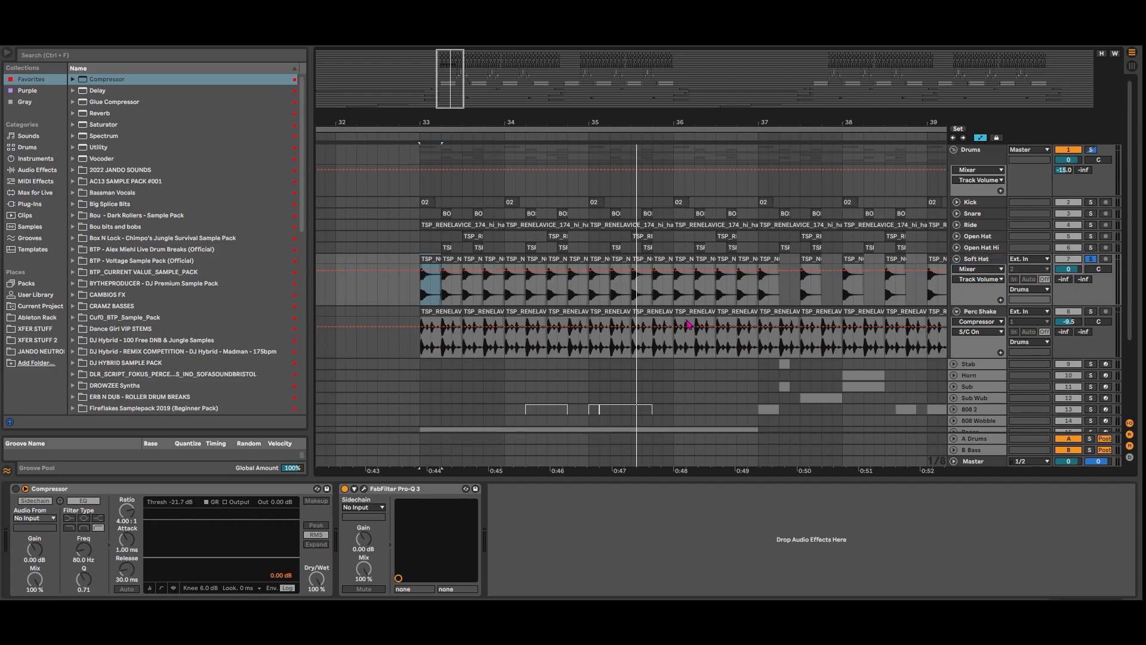
Step: Draw a Soft Hat volume dip at beat 33.2 that ramps back up to 0 dB by beat 33.3
{"action": "left_click", "coordinate": [443, 272]}
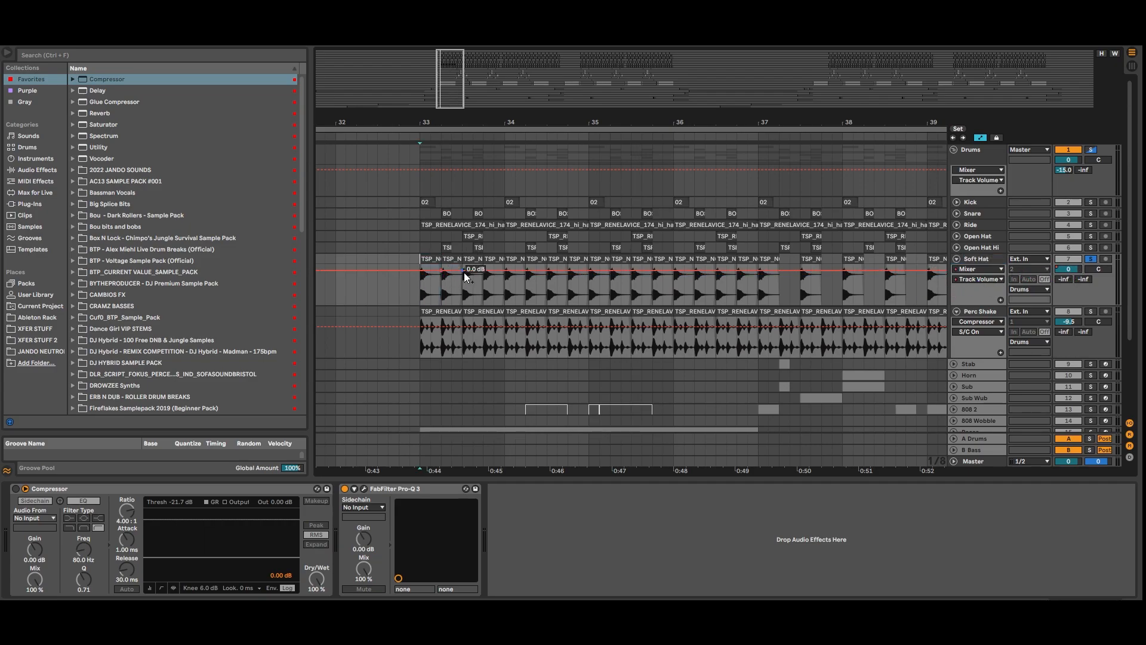
{"action": "left_click", "coordinate": [419, 273]}
{"action": "left_click_drag", "start_coordinate": [452, 118], "coordinate": [538, 140]}
{"action": "left_click", "coordinate": [517, 274]}
{"action": "left_click", "coordinate": [509, 272]}
Step: Select the two-beat Soft Hat section with the volume ramp and duplicate it five times up to bar 36
{"action": "left_click_drag", "start_coordinate": [518, 273], "coordinate": [557, 290]}
{"action": "key", "text": "ctrl+d"}
{"action": "key", "text": "ctrl+d"}
{"action": "key", "text": "ctrl+d"}
{"action": "key", "text": "ctrl+d"}
{"action": "key", "text": "ctrl+d"}
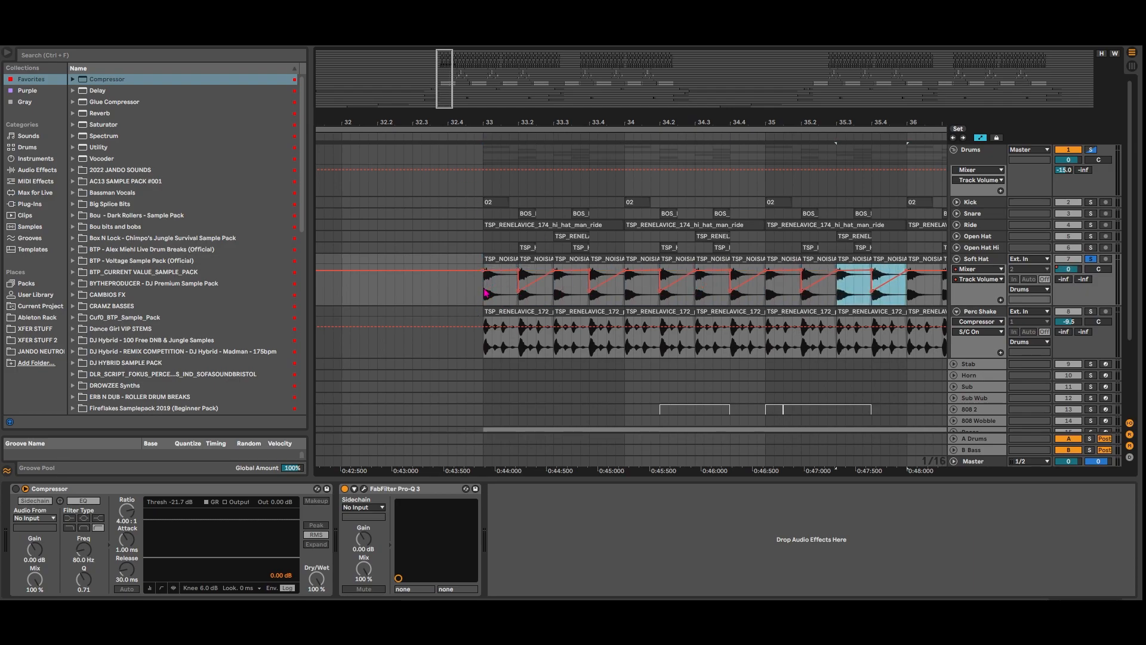
Step: Select the Soft Hat volume ramp between beats 33.2 and 33.3, and play the track from bar 33
{"action": "left_click_drag", "start_coordinate": [494, 295], "coordinate": [550, 303]}
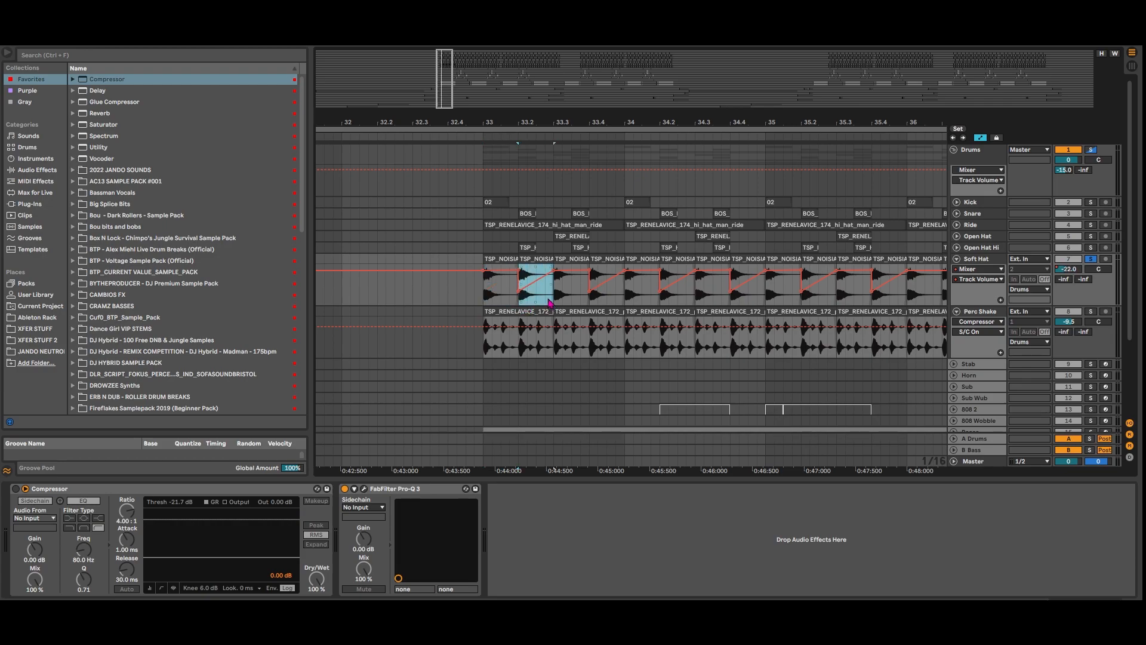
{"action": "left_click", "coordinate": [485, 305]}
{"action": "key", "text": "space"}
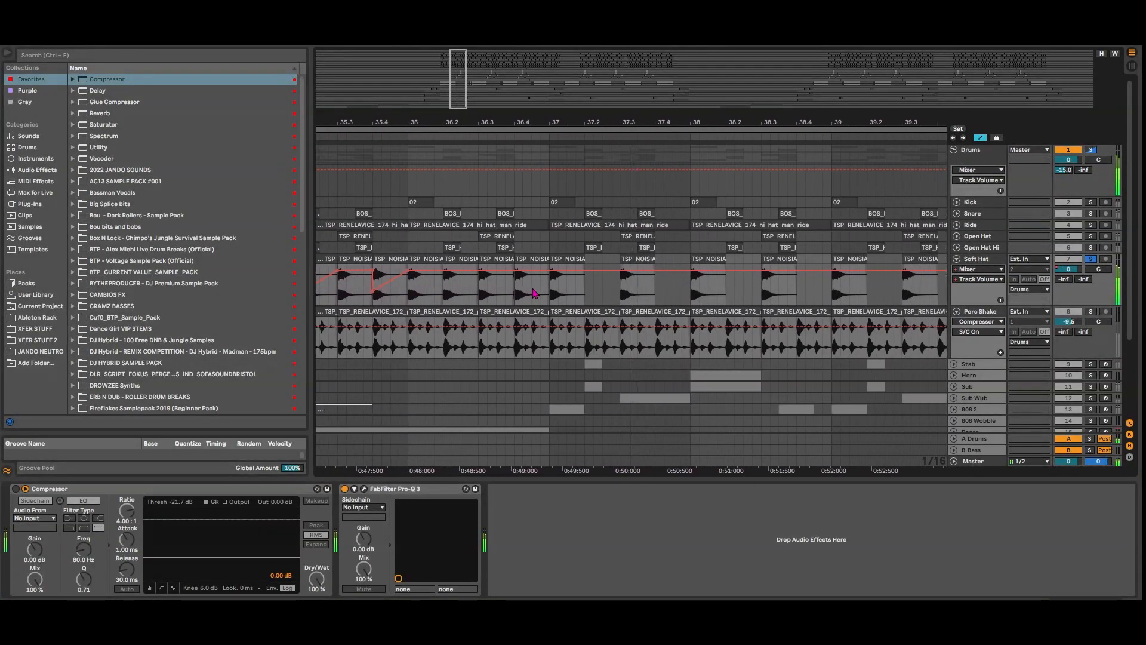
Step: Duplicate the first half-beat of the Soft Hat clip repeatedly so hits fall every half beat through bar 33
{"action": "key", "text": "space"}
{"action": "mouse_move", "coordinate": [460, 100]}
{"action": "left_mouse_down"}
{"action": "mouse_move", "coordinate": [460, 84]}
{"action": "mouse_move", "coordinate": [444, 100]}
{"action": "left_mouse_up"}
{"action": "key", "text": "a"}
{"action": "left_click_drag", "start_coordinate": [517, 294], "coordinate": [525, 297]}
{"action": "key", "text": "ctrl+d"}
{"action": "key", "text": "ctrl+d"}
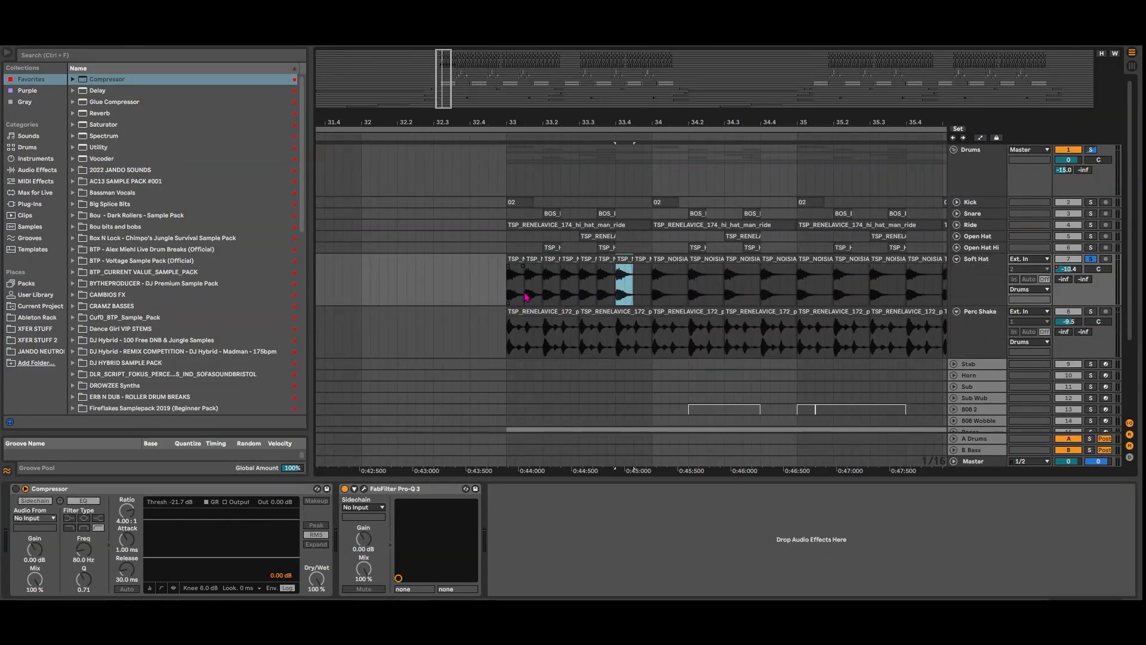
Step: Select a one-beat Soft Hat section with its volume ramp in bar 33 and duplicate it up to bar 34
{"action": "key", "text": "a"}
{"action": "left_click_drag", "start_coordinate": [535, 274], "coordinate": [542, 300]}
{"action": "key", "text": "ctrl+d"}
{"action": "key", "text": "ctrl+d"}
{"action": "key", "text": "ctrl+d"}
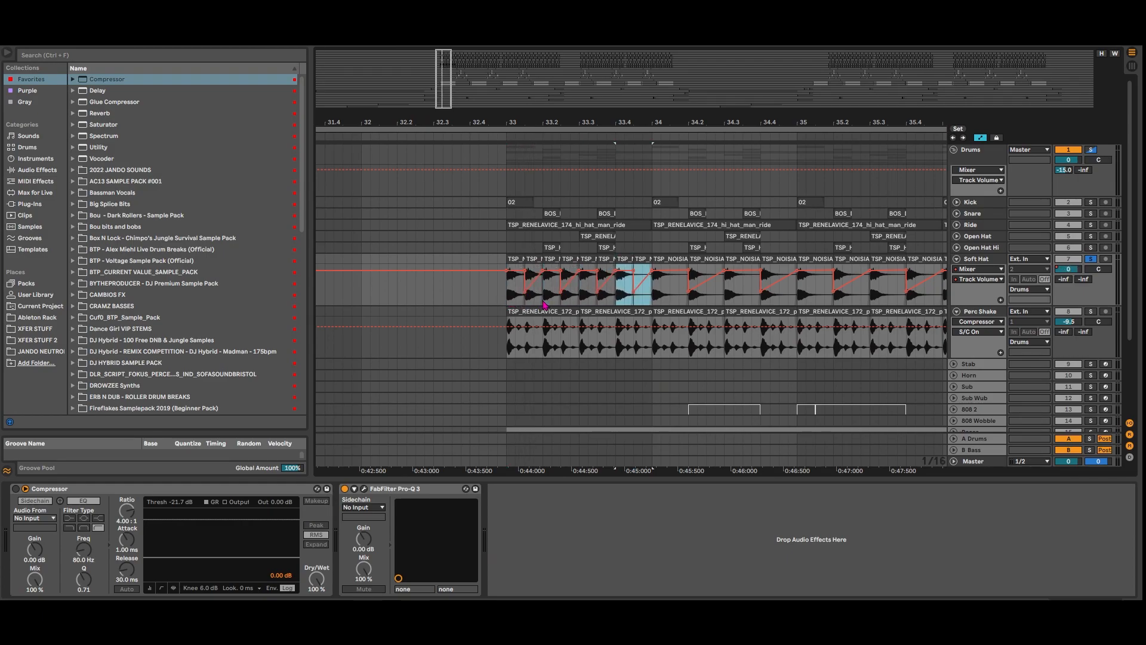
Step: Play the Soft Hat pattern from just before bar 33 and hide the arrangement automation
{"action": "left_click", "coordinate": [501, 298]}
{"action": "key", "text": "space"}
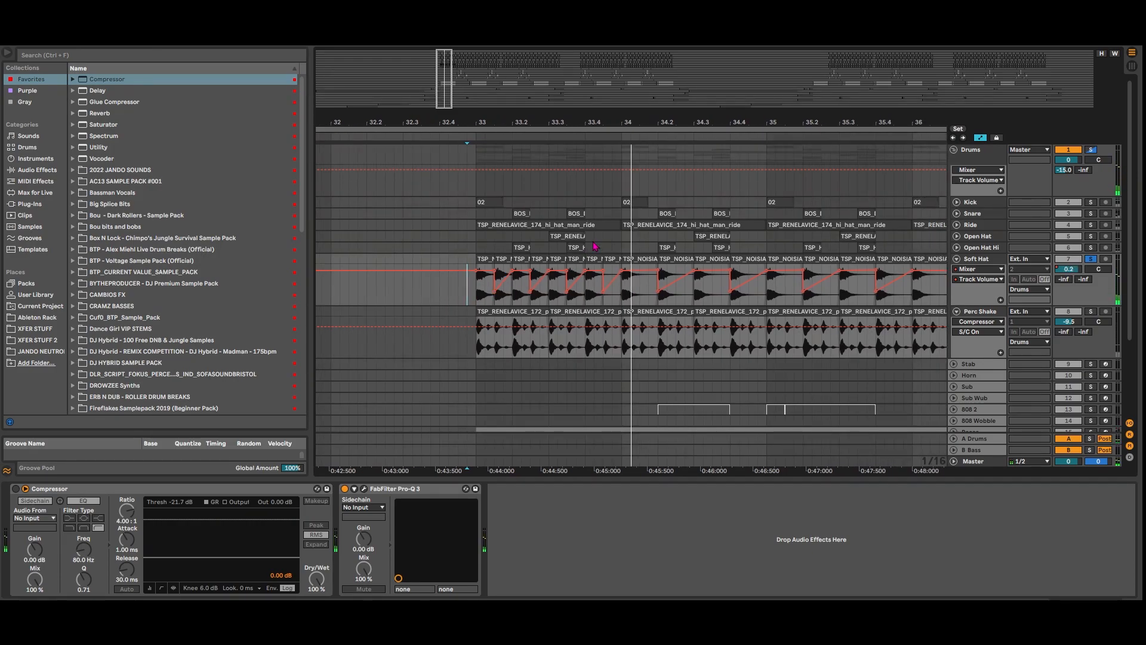
{"action": "key", "text": "a"}
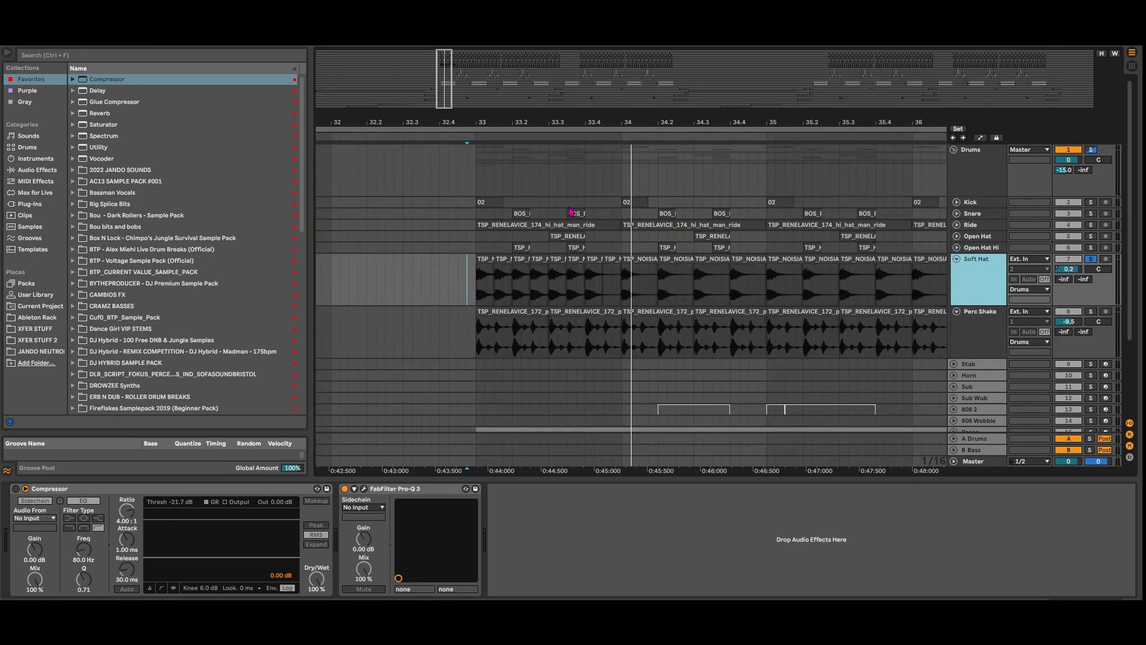
{"action": "left_click_drag", "start_coordinate": [439, 99], "coordinate": [439, 88]}
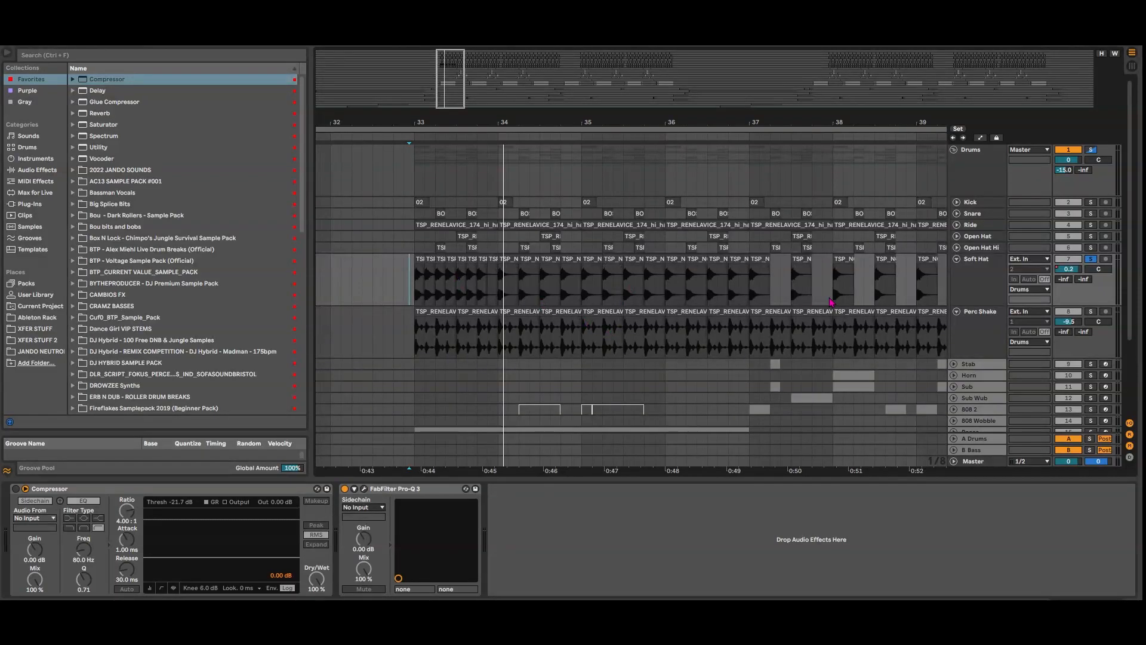
{"action": "key", "text": "space"}
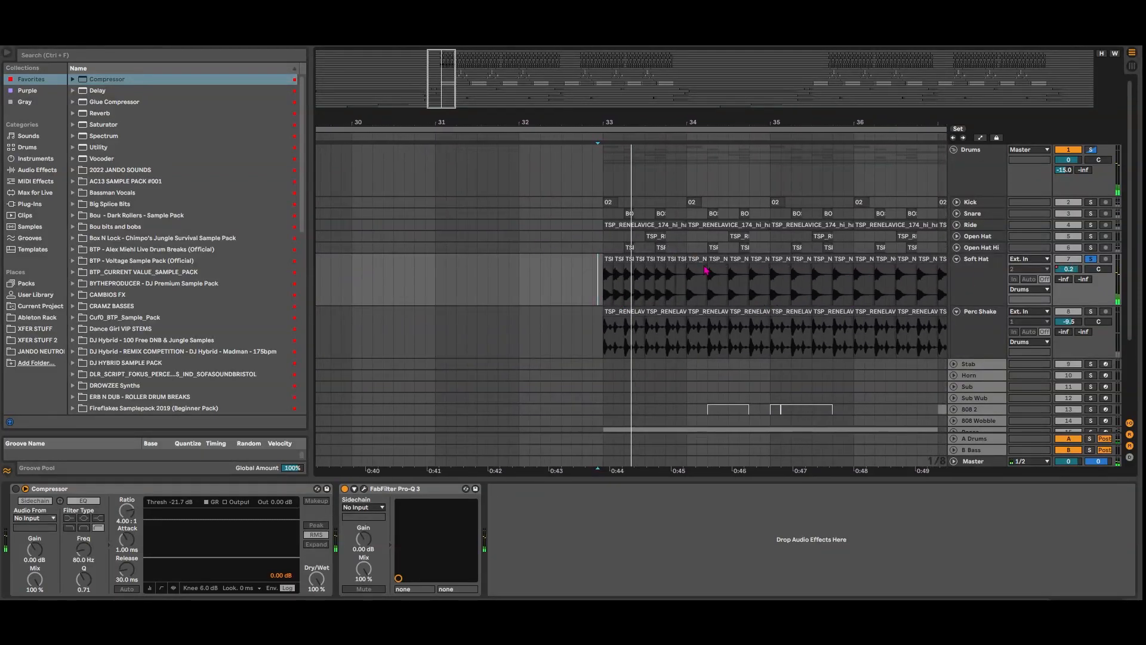
Step: Replace the Soft Hat clips between bars 33 and 37 with a copy of the section from bar 37 to bar 41
{"action": "left_click_drag", "start_coordinate": [442, 90], "coordinate": [451, 70]}
{"action": "left_click_drag", "start_coordinate": [675, 295], "coordinate": [834, 293]}
{"action": "left_click_drag", "start_coordinate": [524, 291], "coordinate": [682, 295]}
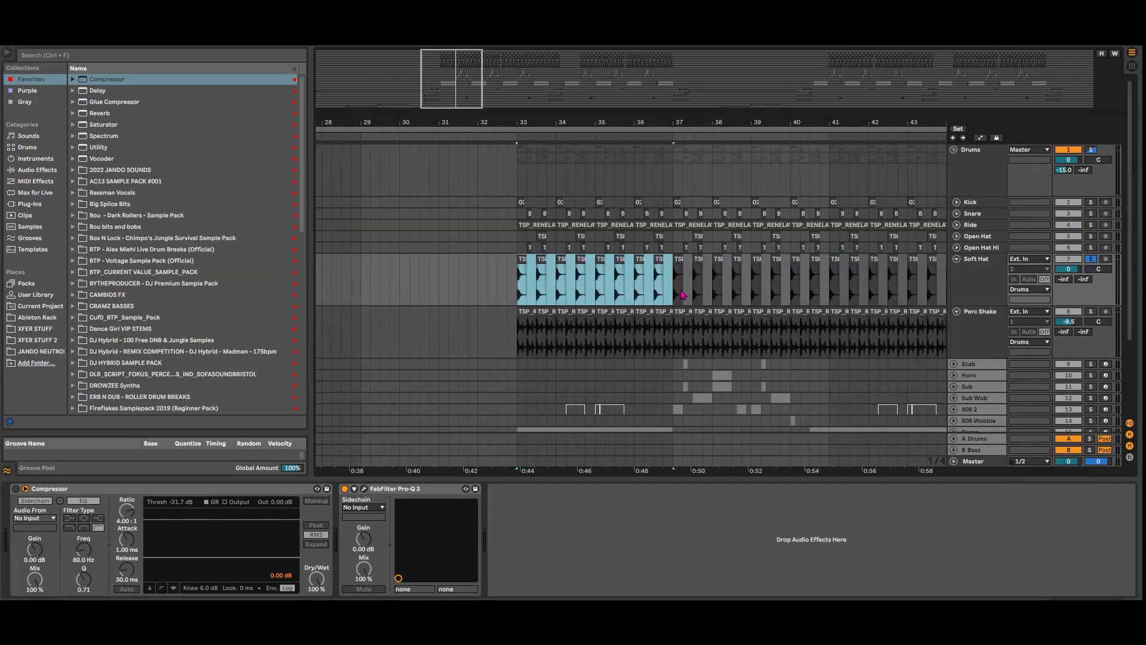
Step: Fold the Perc Shake and Soft Hat tracks and collapse the Drums group
{"action": "left_click", "coordinate": [585, 173]}
{"action": "left_click", "coordinate": [961, 160]}
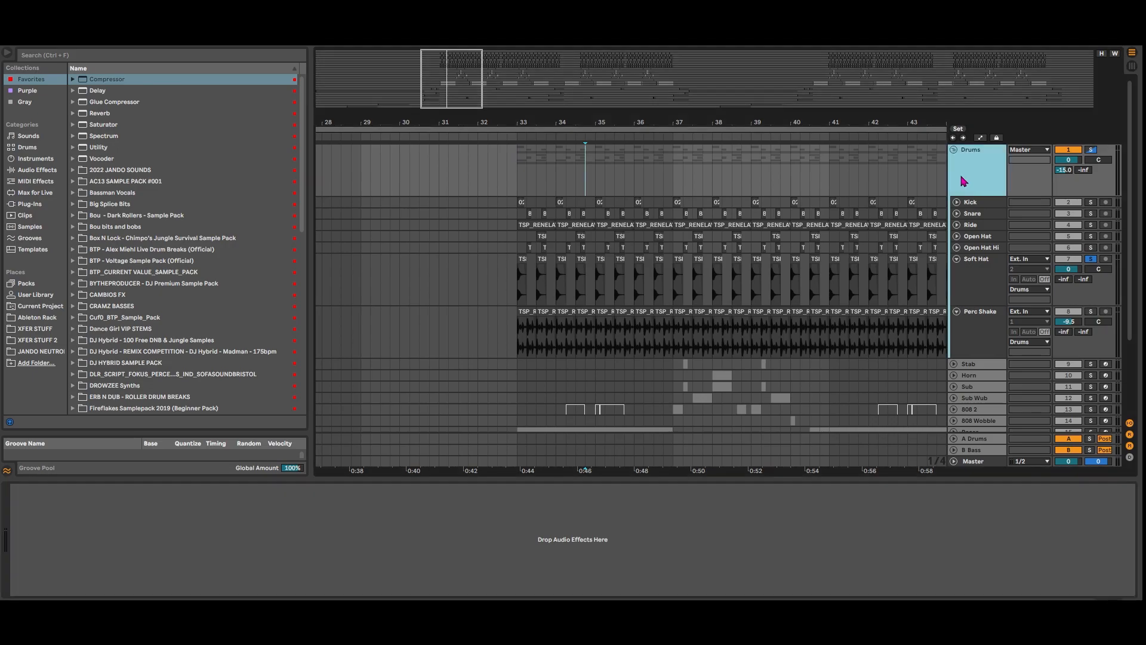
{"action": "left_click", "coordinate": [956, 151]}
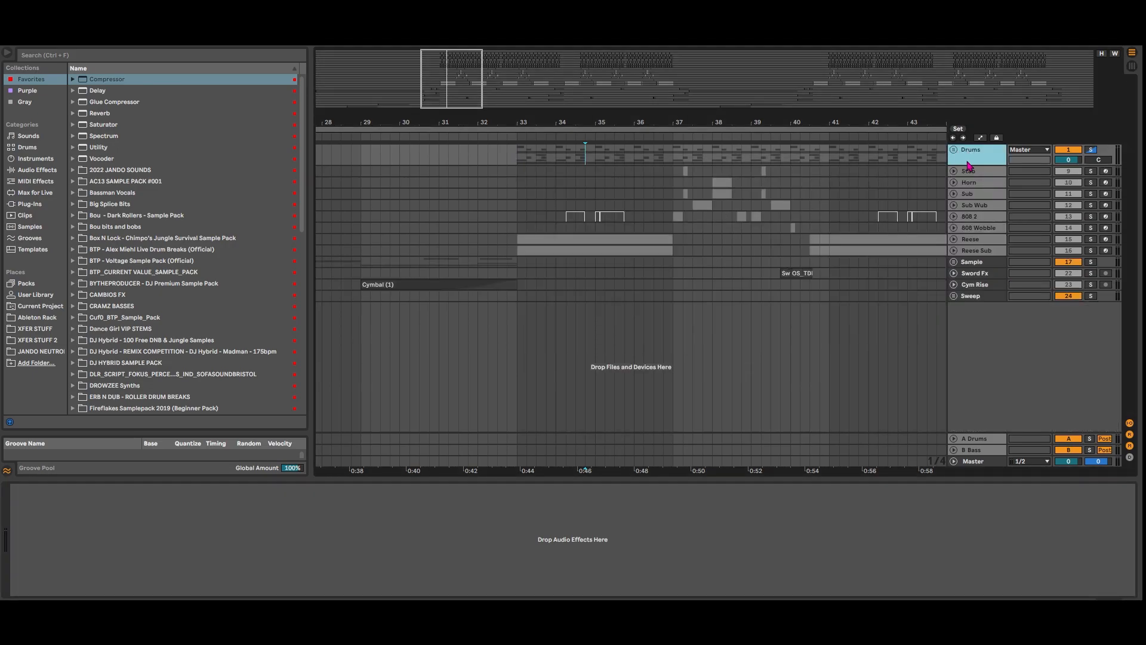
{"action": "left_click", "coordinate": [954, 150]}
{"action": "left_click", "coordinate": [957, 312]}
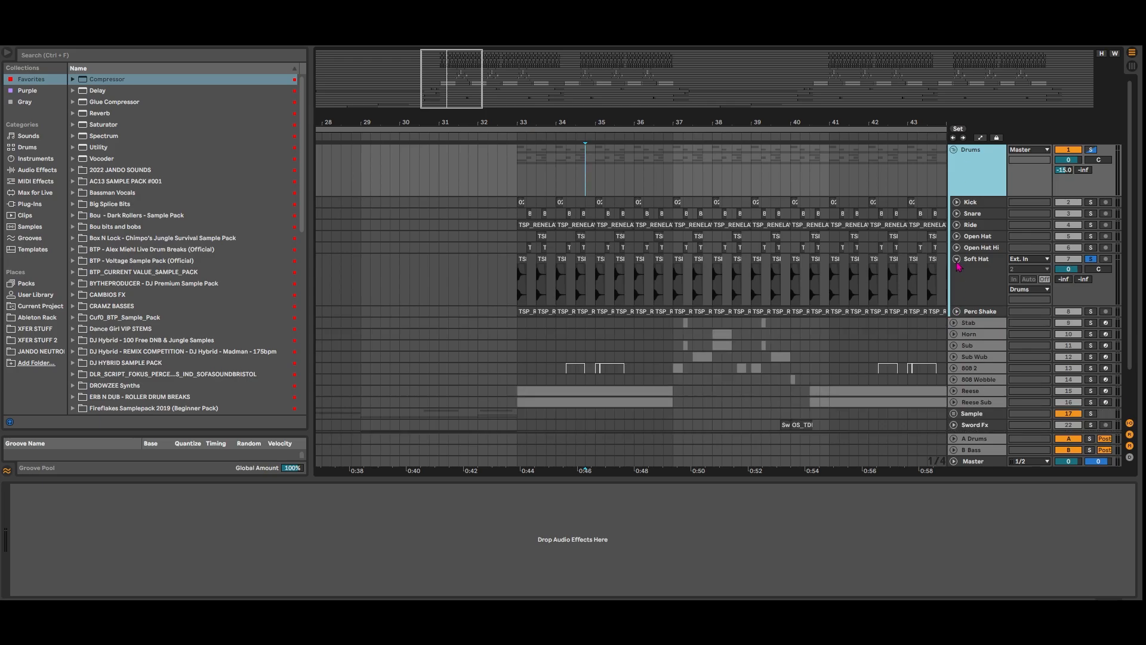
{"action": "left_click", "coordinate": [957, 260]}
{"action": "left_click", "coordinate": [954, 150]}
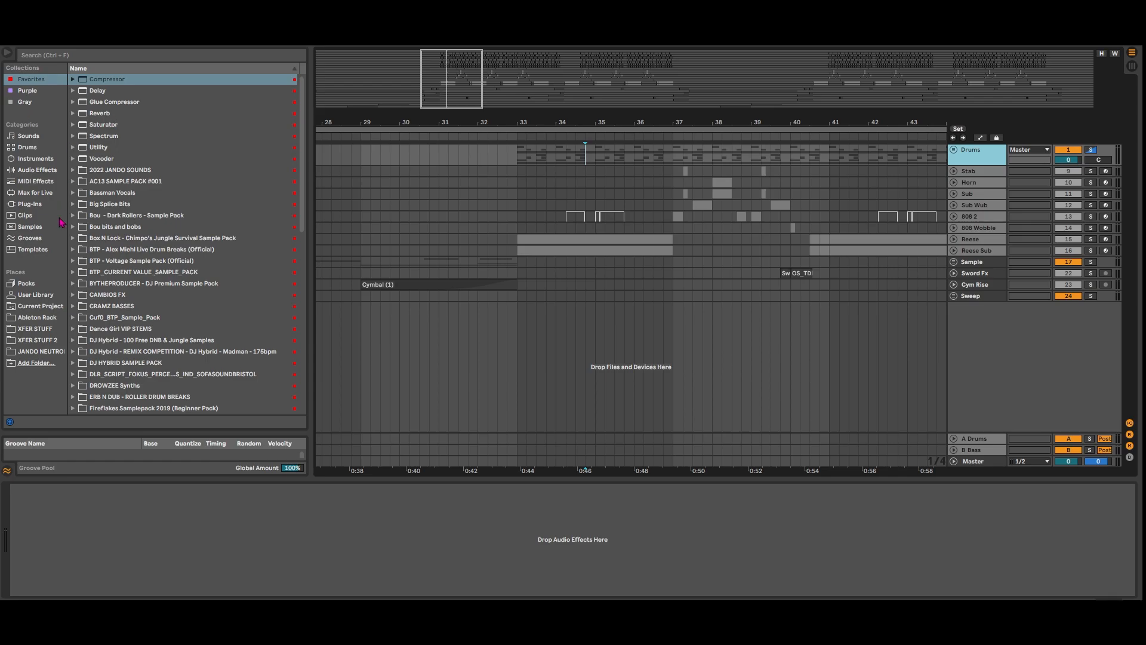
Step: Load BABY Audio's I Heart NY VST3 plug-in onto the Drums group and remove it again
{"action": "left_click", "coordinate": [36, 215]}
{"action": "left_click", "coordinate": [39, 205]}
{"action": "left_click", "coordinate": [74, 91]}
{"action": "left_click", "coordinate": [82, 102]}
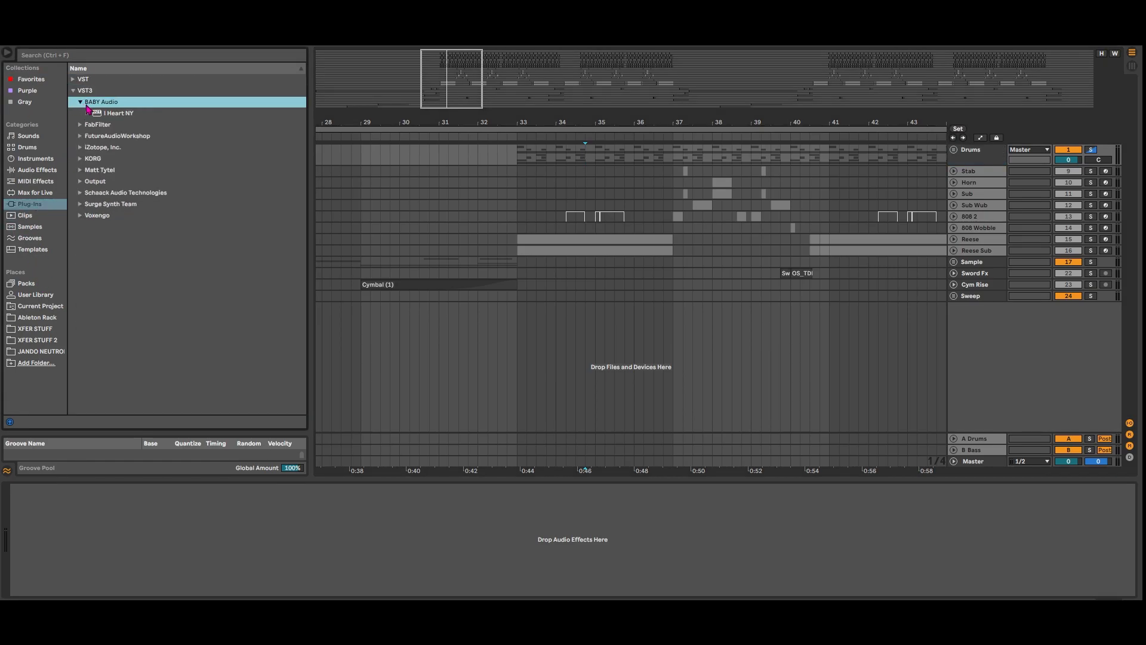
{"action": "left_click_drag", "start_coordinate": [122, 113], "coordinate": [330, 179]}
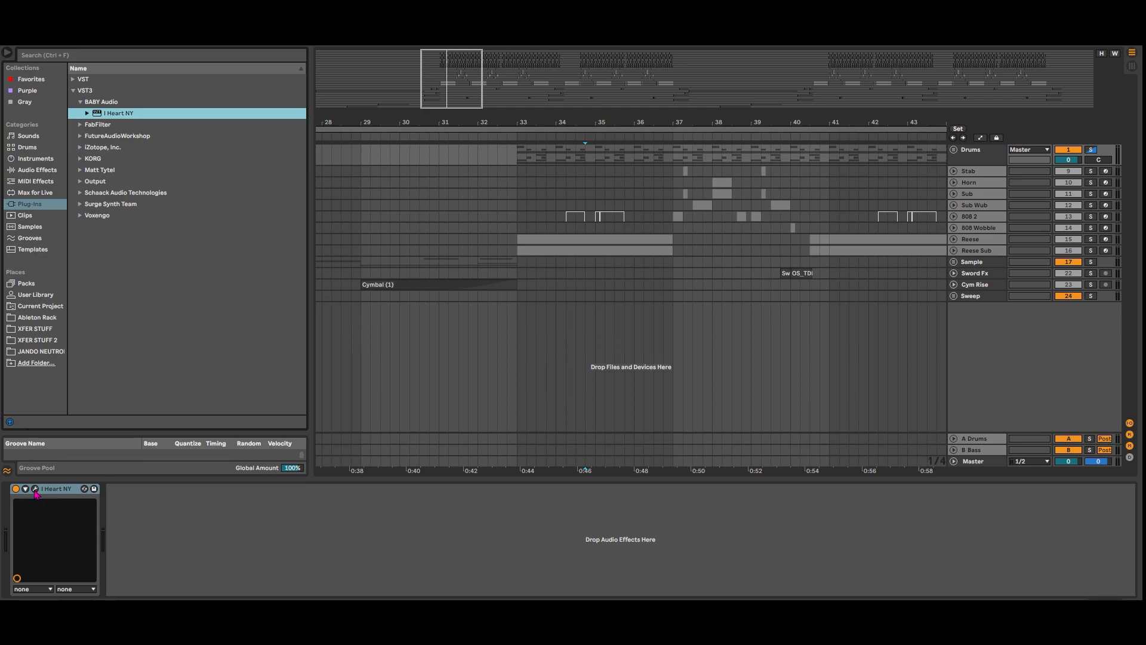
{"action": "left_click", "coordinate": [70, 490]}
{"action": "key", "text": "Delete"}
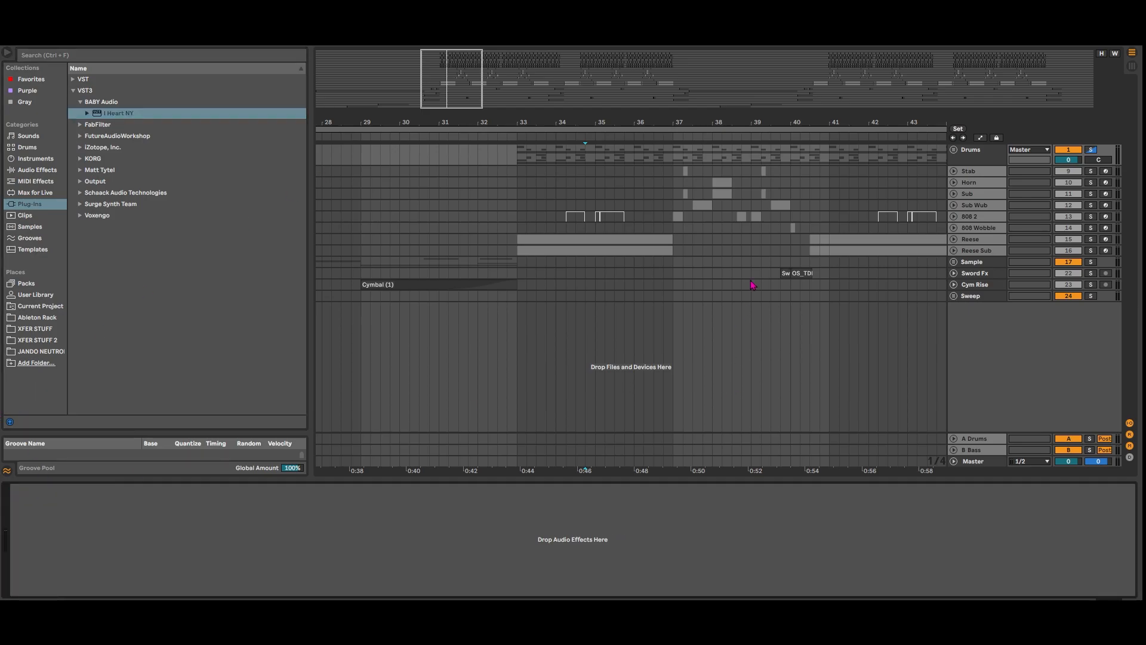
Step: Solo the A Drums return track and play from bar 33 to hear its compressor working
{"action": "left_click", "coordinate": [968, 440]}
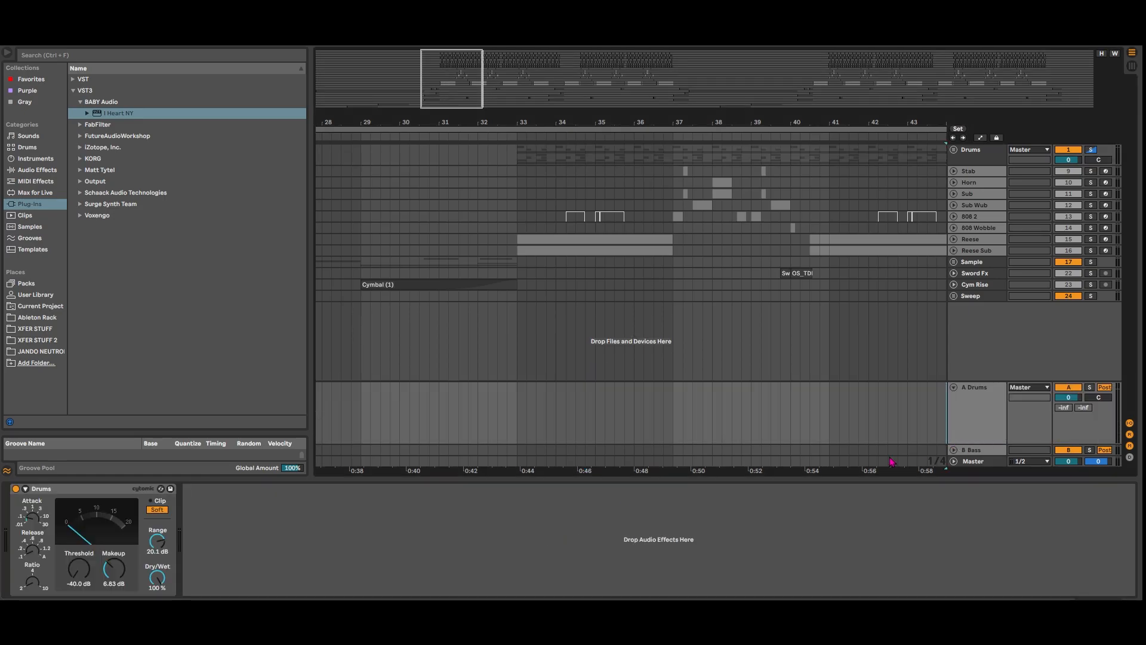
{"action": "left_click", "coordinate": [82, 489]}
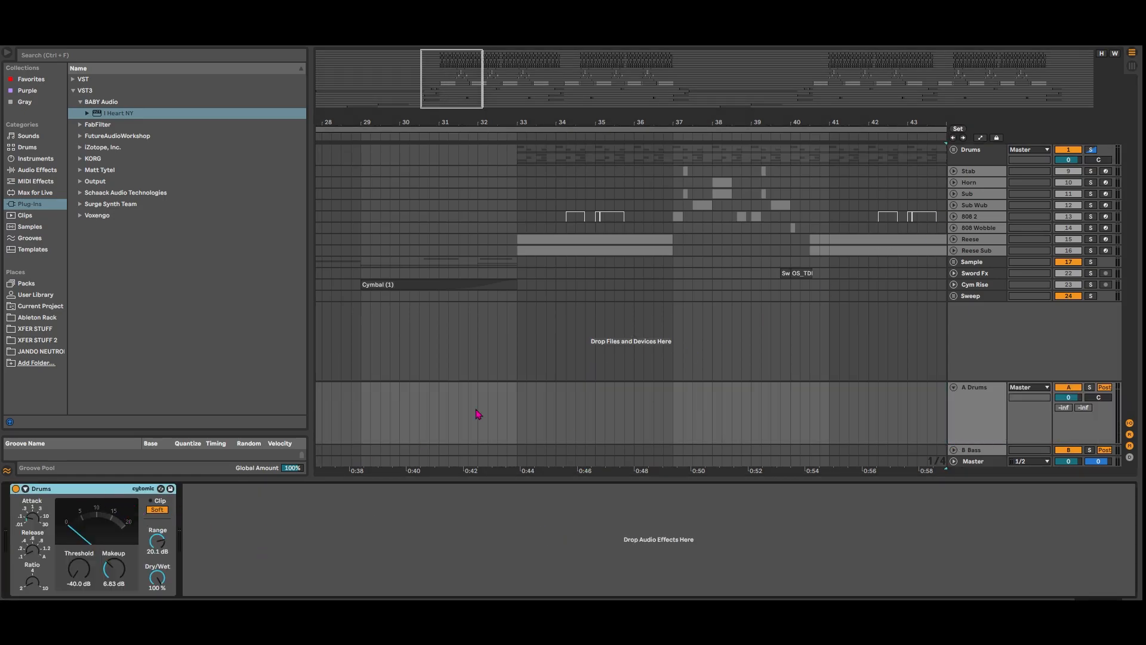
{"action": "left_click", "coordinate": [980, 416]}
{"action": "key", "text": "s"}
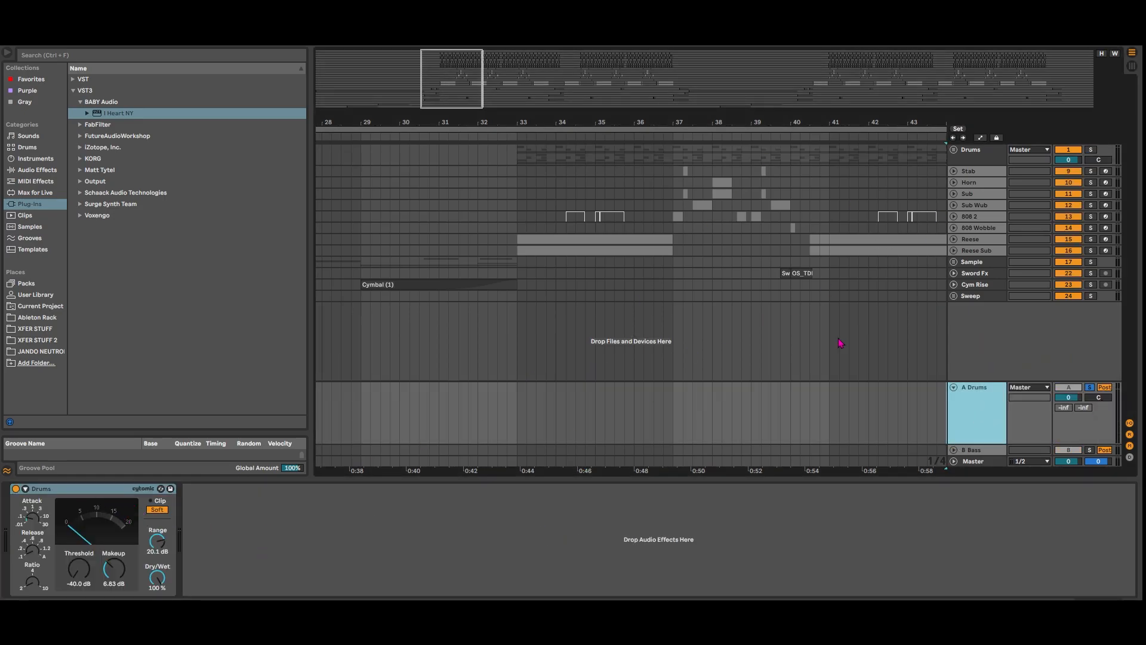
{"action": "left_click", "coordinate": [518, 157]}
{"action": "key", "text": "space"}
{"action": "left_click", "coordinate": [980, 410]}
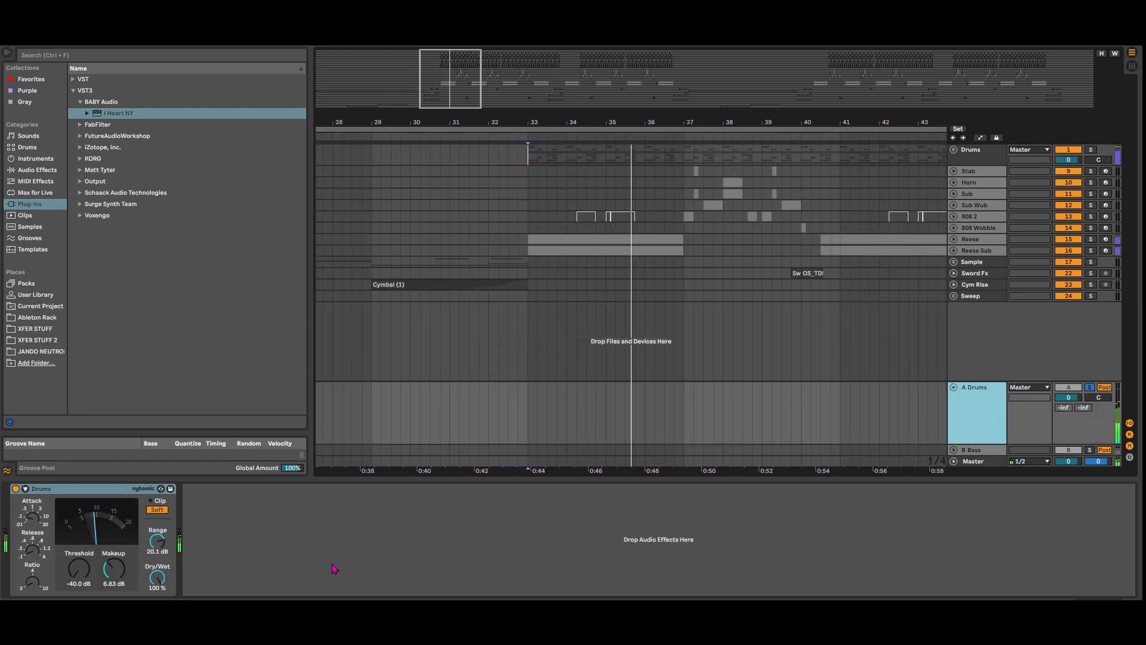
{"action": "key", "text": "space"}
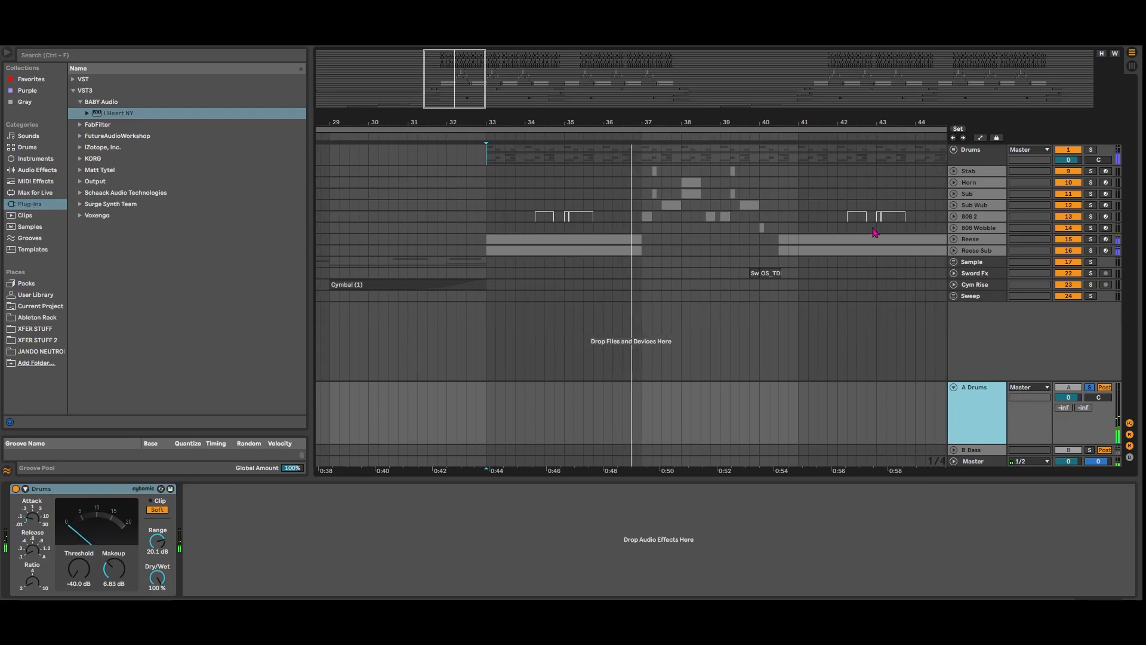
Step: Check the Drums group's send level, fold and unsolo the A Drums return track, and select the Drums group
{"action": "left_click", "coordinate": [953, 150]}
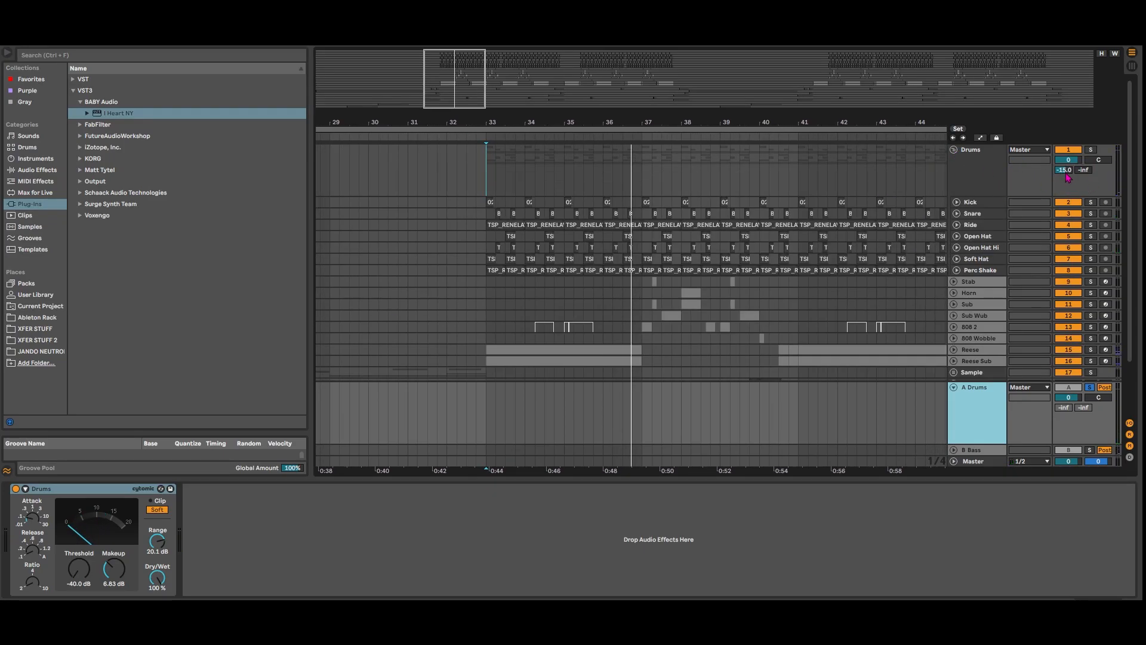
{"action": "left_click", "coordinate": [955, 150]}
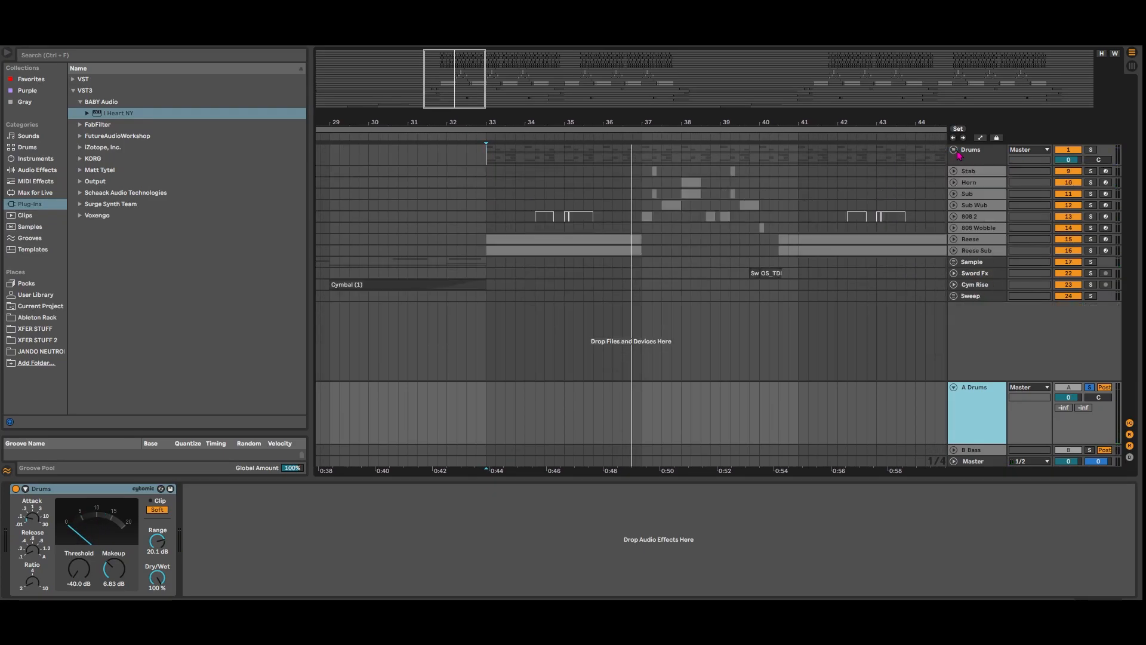
{"action": "left_click", "coordinate": [954, 388]}
{"action": "left_click", "coordinate": [996, 157]}
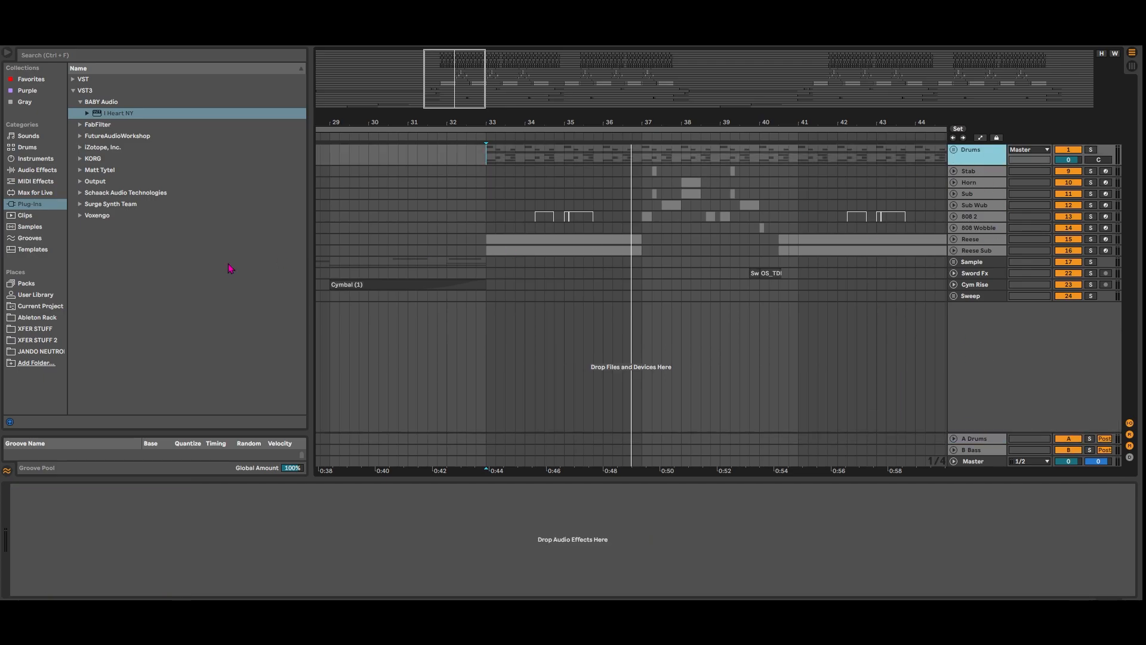
Step: Load the SoundToys Decapitator VST onto the Drums group and open its plug-in window
{"action": "left_click", "coordinate": [31, 80]}
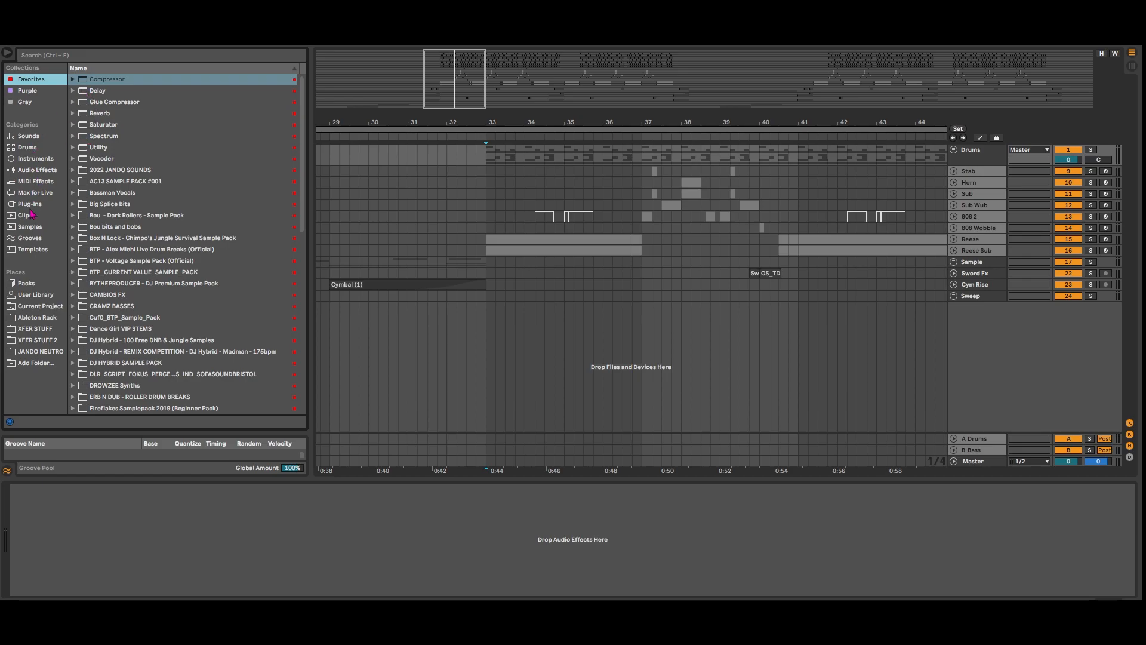
{"action": "left_click", "coordinate": [36, 204]}
{"action": "left_click", "coordinate": [73, 80]}
{"action": "left_click", "coordinate": [82, 103]}
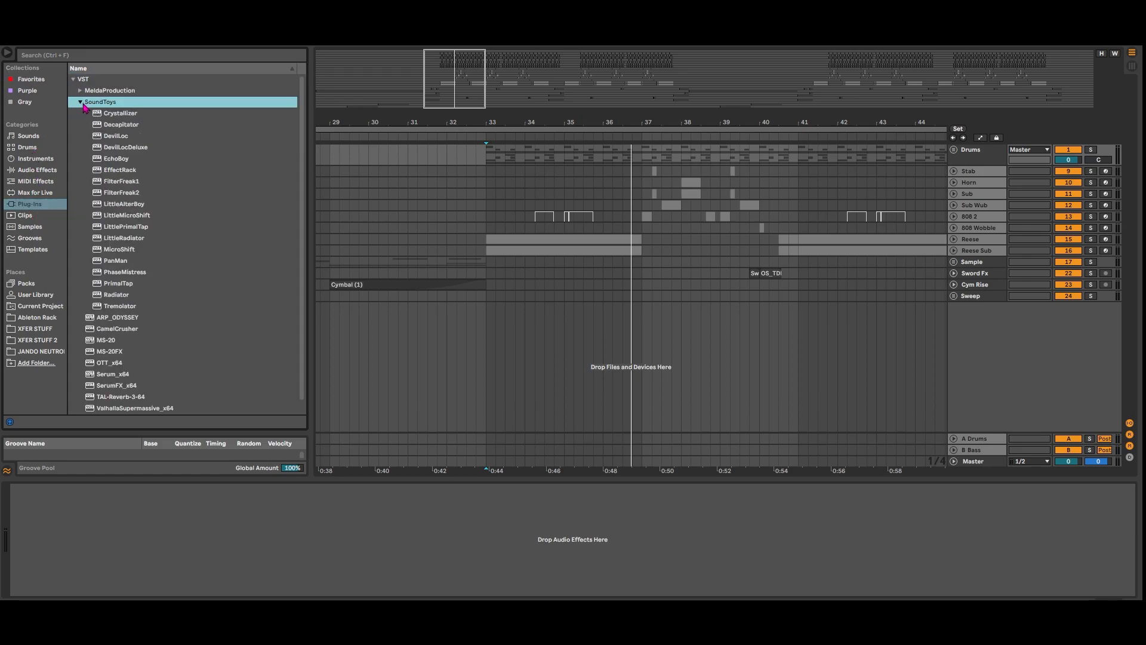
{"action": "left_click_drag", "start_coordinate": [136, 123], "coordinate": [356, 281]}
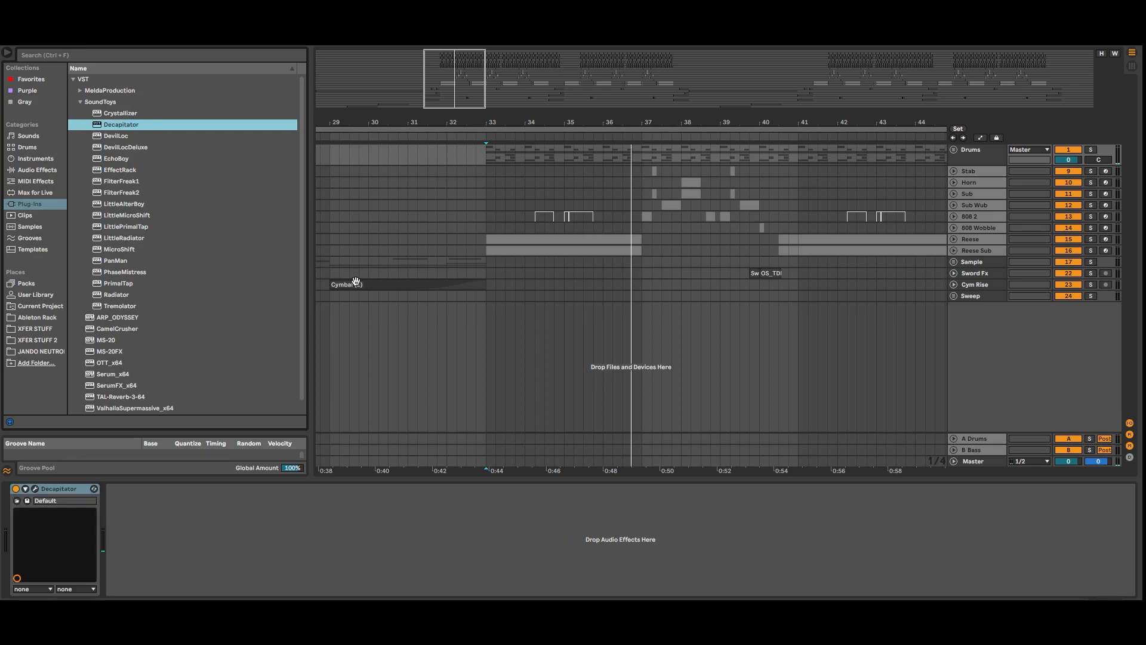
{"action": "left_click", "coordinate": [35, 489]}
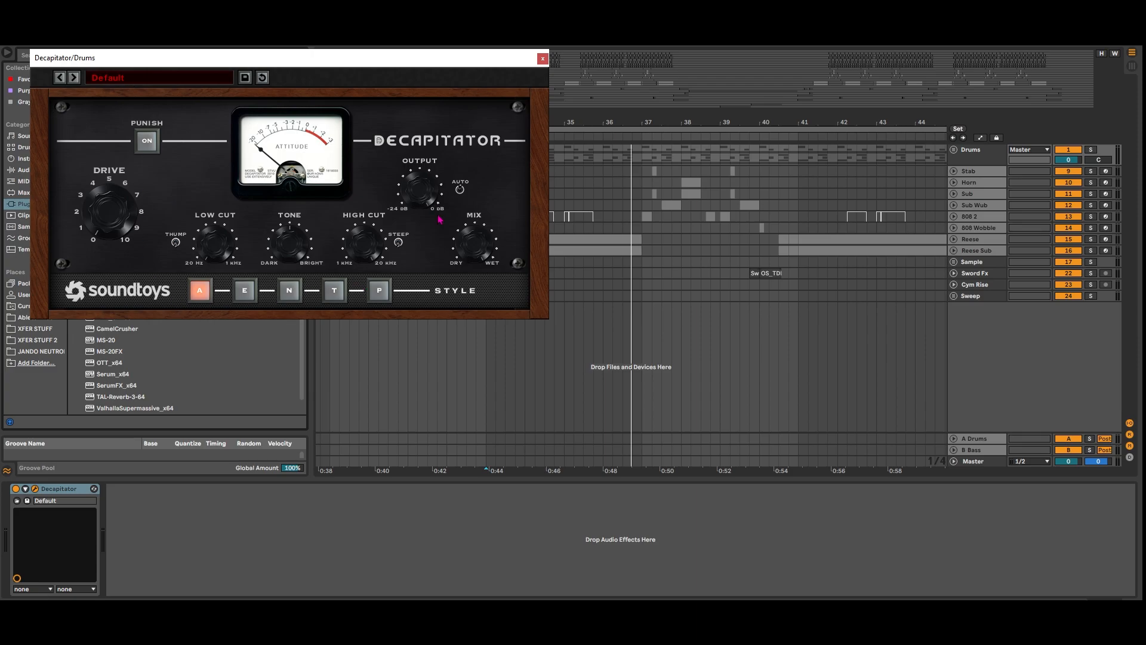
Step: Solo and play the Drums group from bar 33 while adjusting Decapitator's mix and drive and comparing styles A and E, finishing on E
{"action": "left_click_drag", "start_coordinate": [469, 255], "coordinate": [468, 310]}
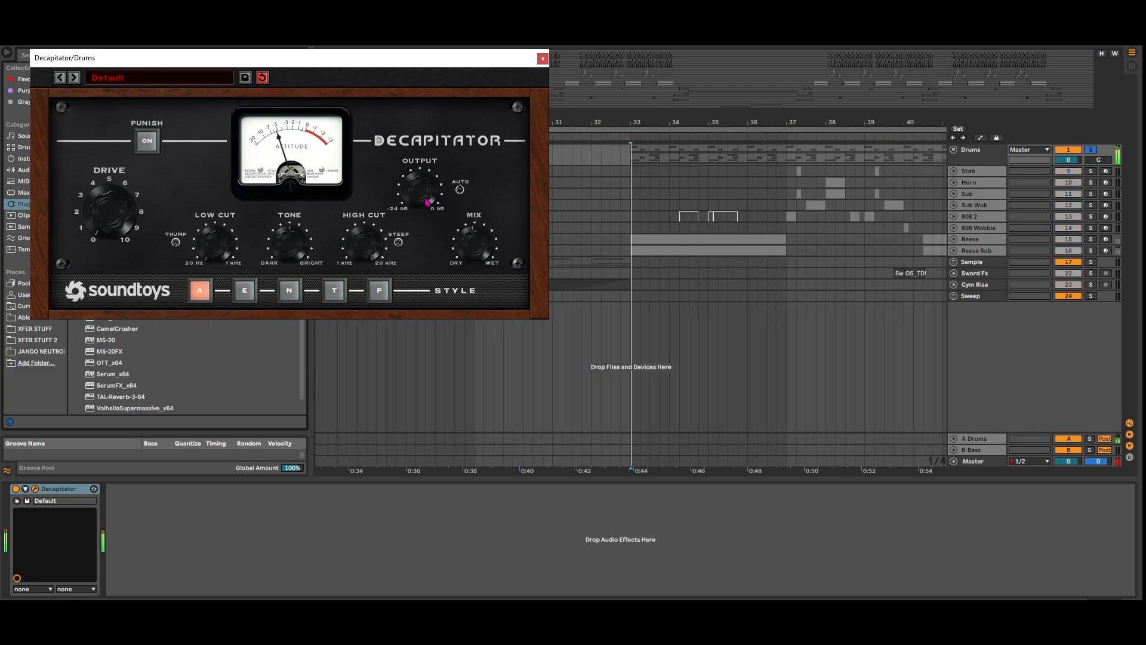
{"action": "left_click", "coordinate": [245, 290]}
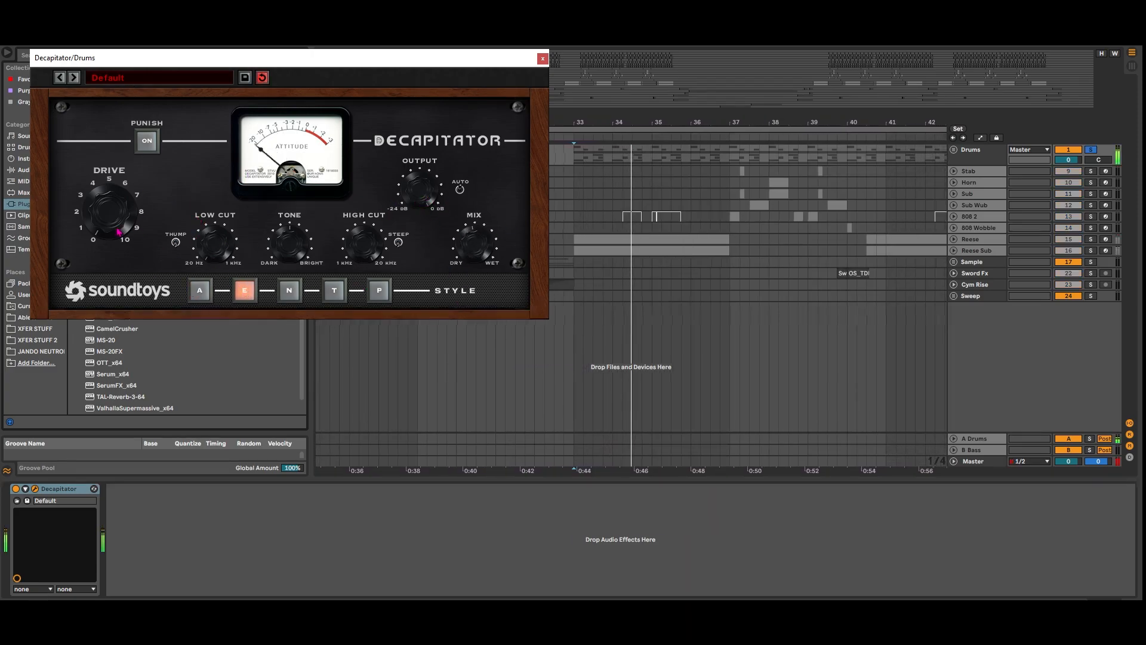
{"action": "left_click", "coordinate": [200, 291]}
{"action": "left_click_drag", "start_coordinate": [124, 227], "coordinate": [129, 222]}
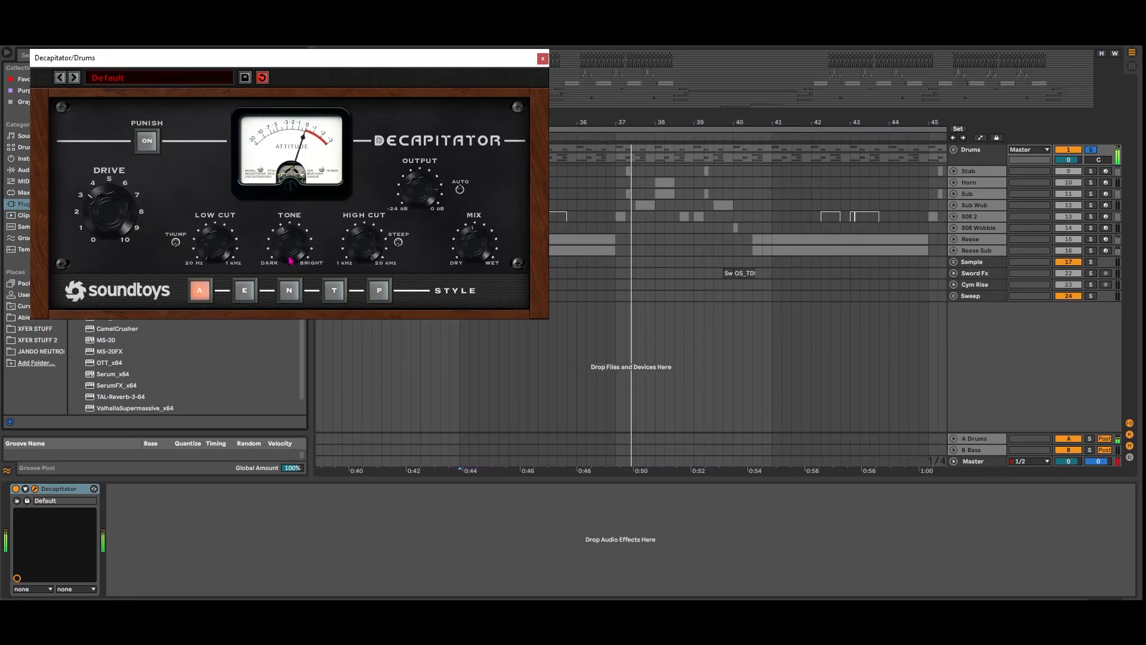
{"action": "left_click", "coordinate": [245, 291]}
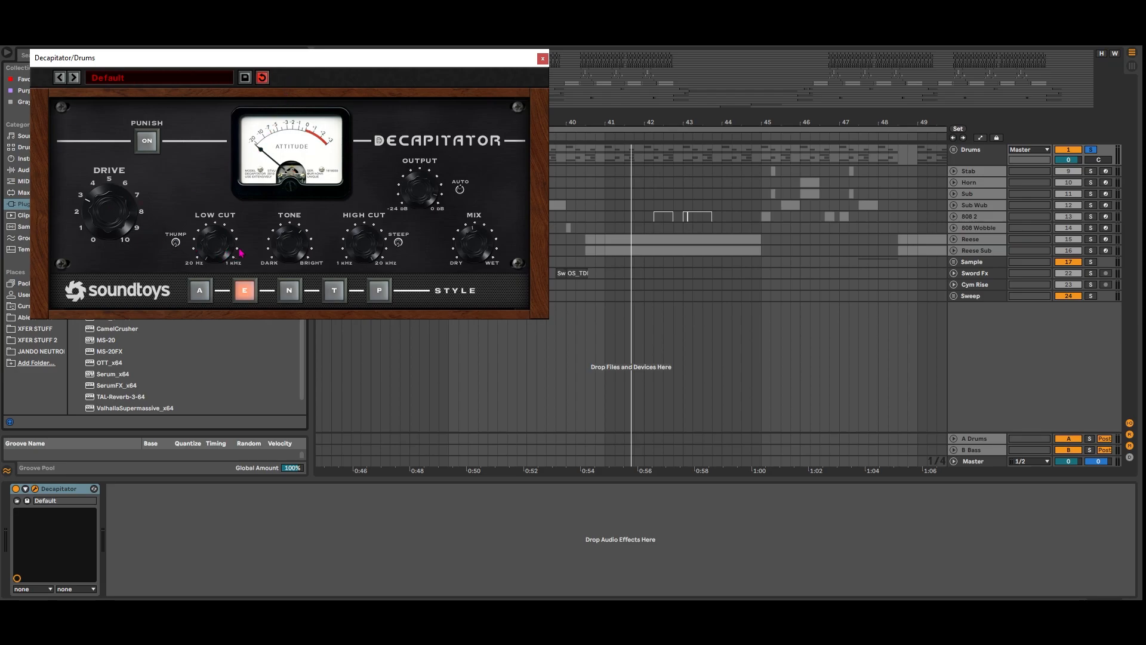
Step: Close the Decapitator window and bypass the plug-in on the Drums group
{"action": "left_click", "coordinate": [543, 58]}
{"action": "left_click_drag", "start_coordinate": [504, 122], "coordinate": [466, 87]}
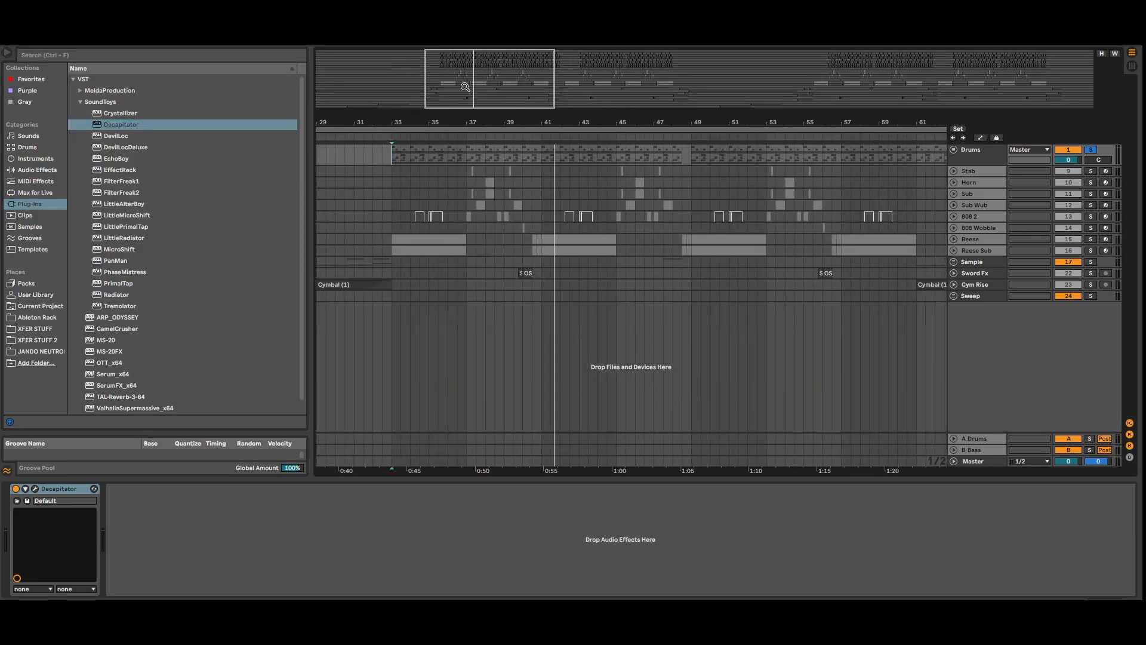
{"action": "left_click", "coordinate": [979, 163]}
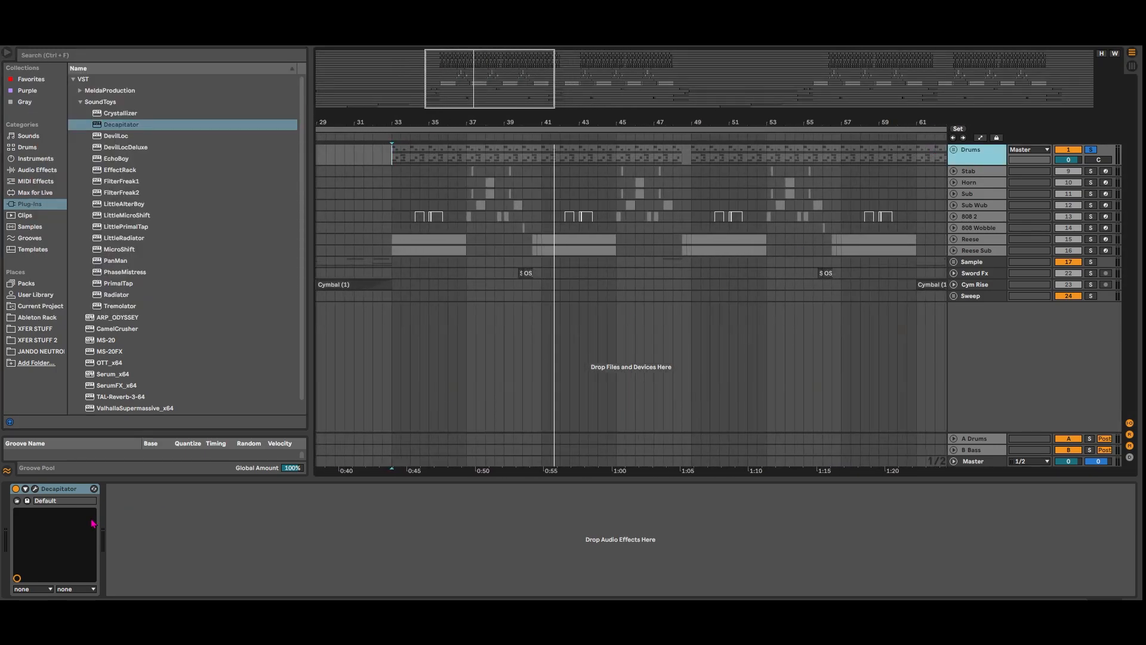
{"action": "left_click", "coordinate": [16, 489]}
Step: Add Saturator from the Favorites collection after Decapitator on the Drums group and expand its extra controls
{"action": "left_click", "coordinate": [309, 537]}
{"action": "left_click", "coordinate": [31, 79]}
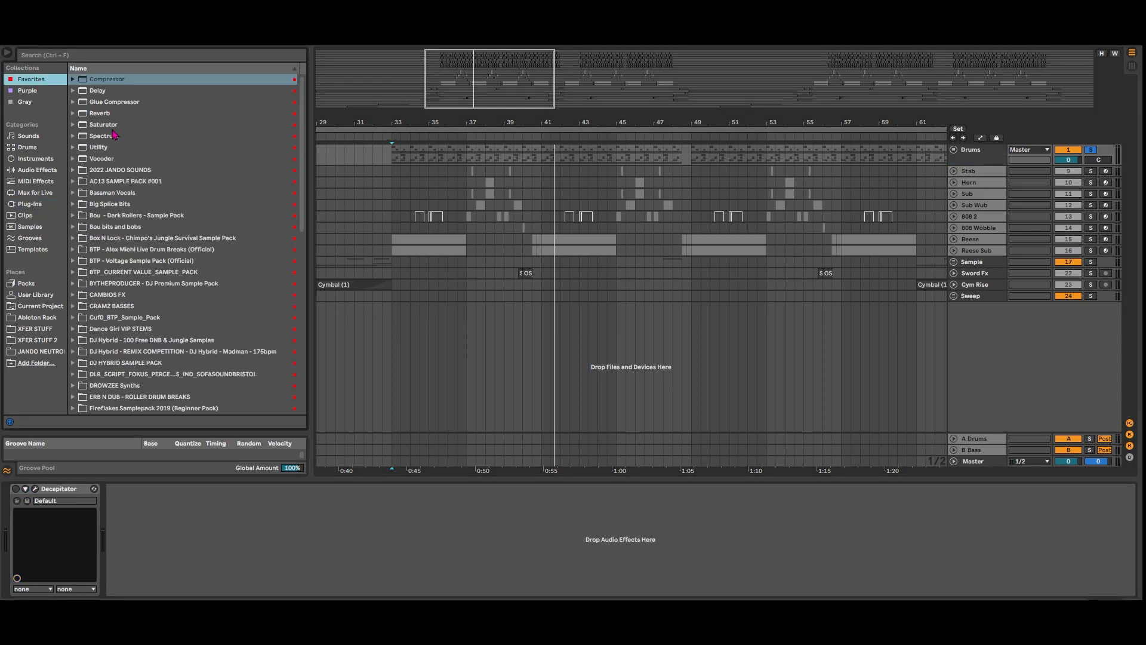
{"action": "left_click_drag", "start_coordinate": [104, 125], "coordinate": [151, 527]}
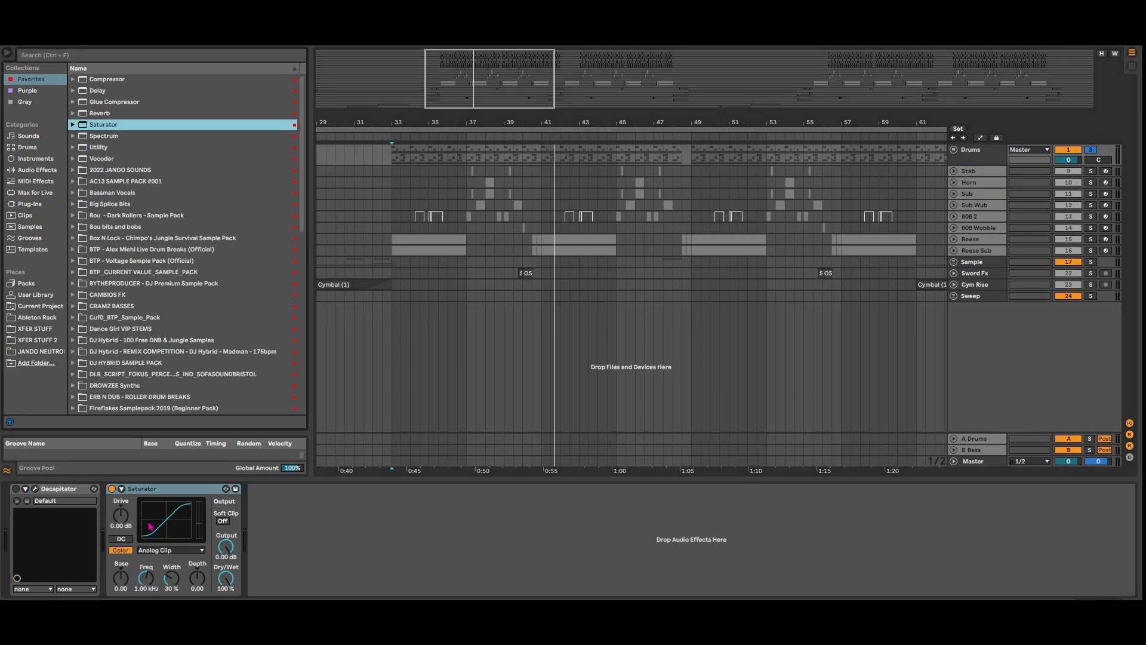
{"action": "left_click", "coordinate": [122, 490]}
Step: Try the Medium Curve and Soft Sine types in Saturator, and delete the device from the Drums group
{"action": "left_click", "coordinate": [155, 550]}
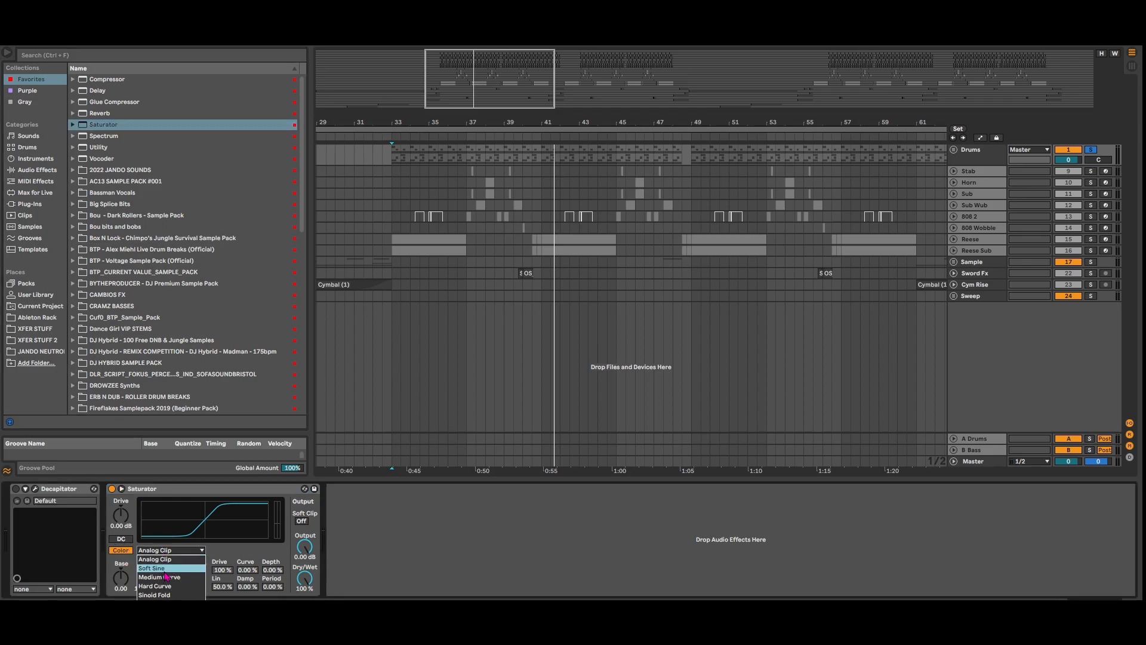
{"action": "left_click", "coordinate": [238, 554]}
{"action": "left_click", "coordinate": [170, 552]}
{"action": "left_click", "coordinate": [167, 577]}
{"action": "left_click", "coordinate": [171, 551]}
{"action": "left_click", "coordinate": [167, 567]}
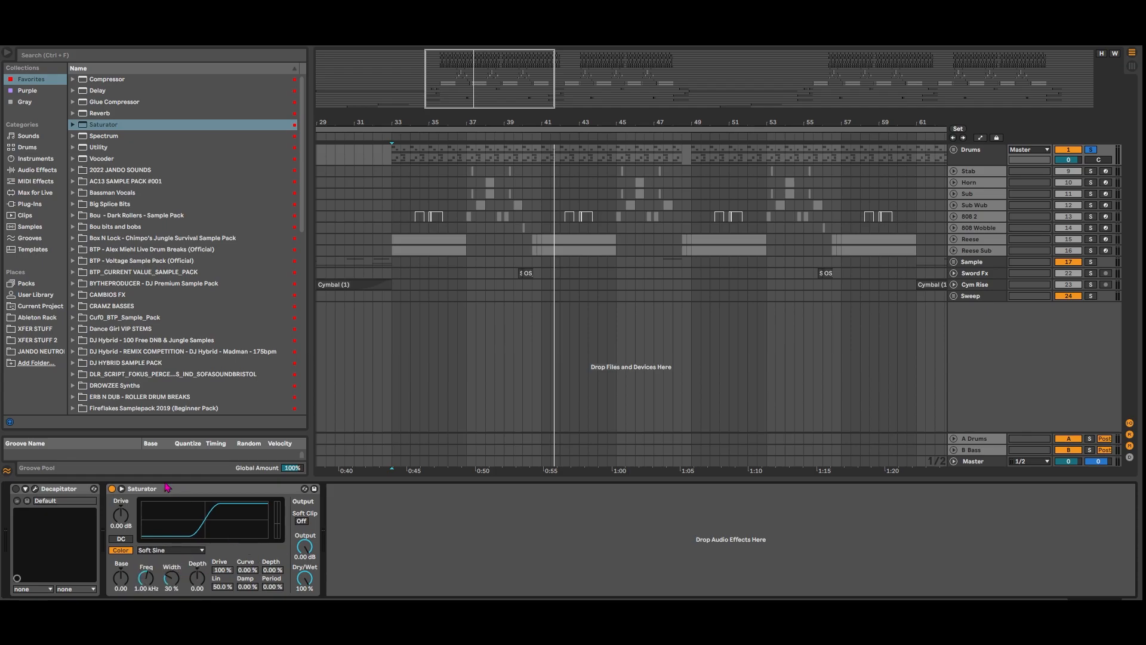
{"action": "left_click", "coordinate": [183, 490]}
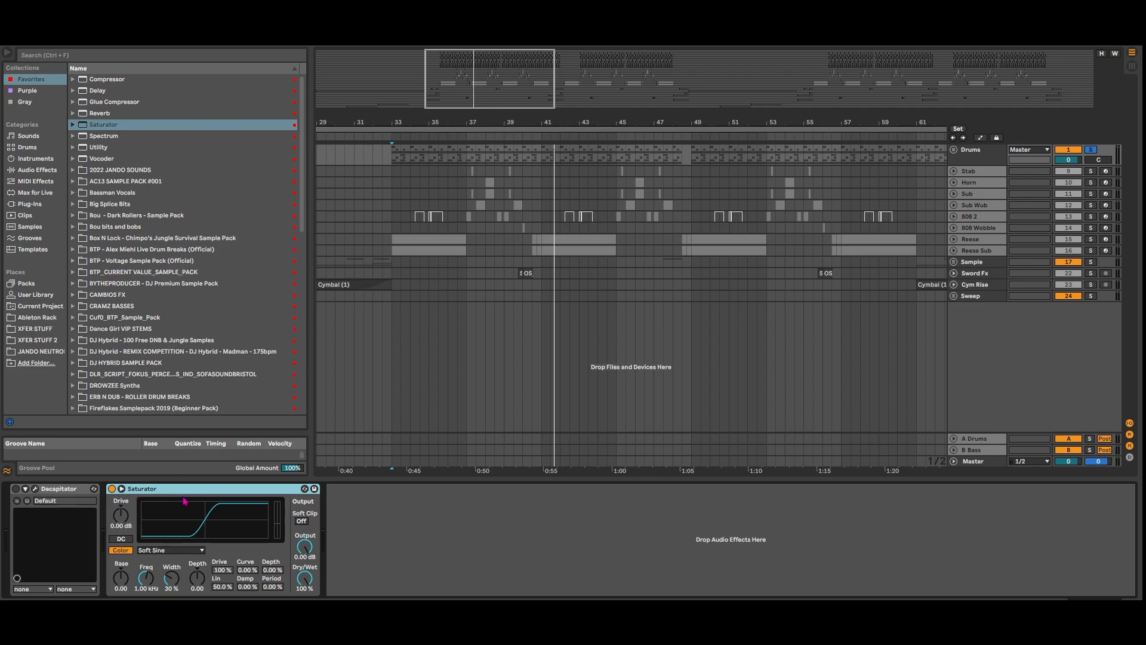
{"action": "key", "text": "Delete"}
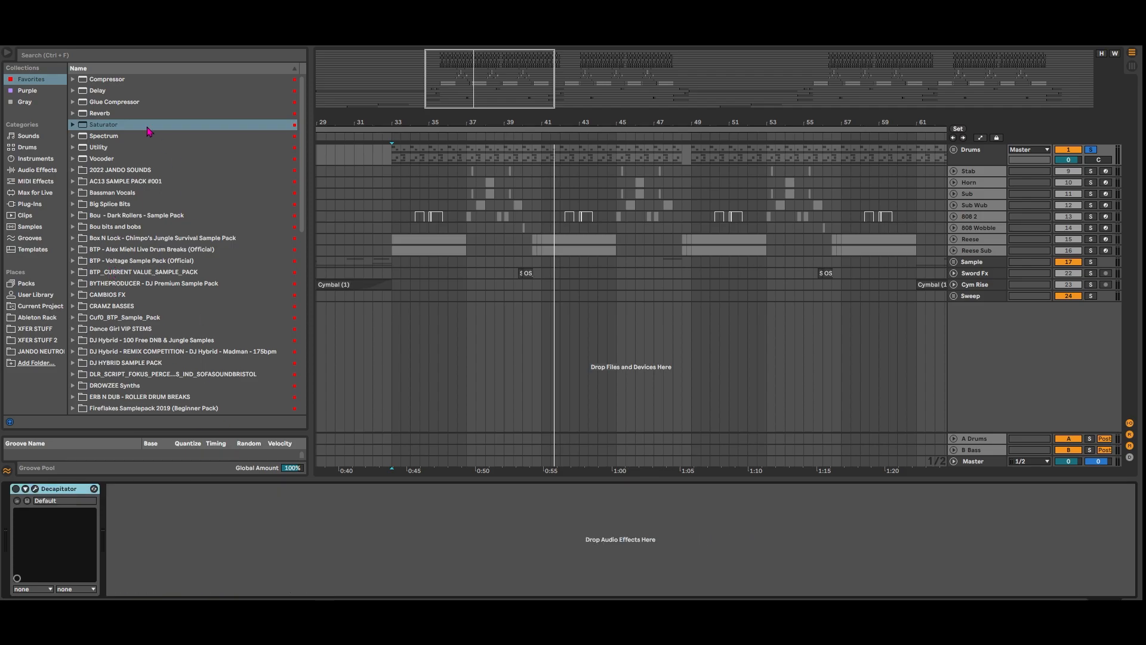
Step: Try a Glue Compressor on the Drums group with its threshold at -14.3 dB, and delete it
{"action": "double_click", "coordinate": [126, 102]}
{"action": "left_click_drag", "start_coordinate": [175, 567], "coordinate": [175, 593]}
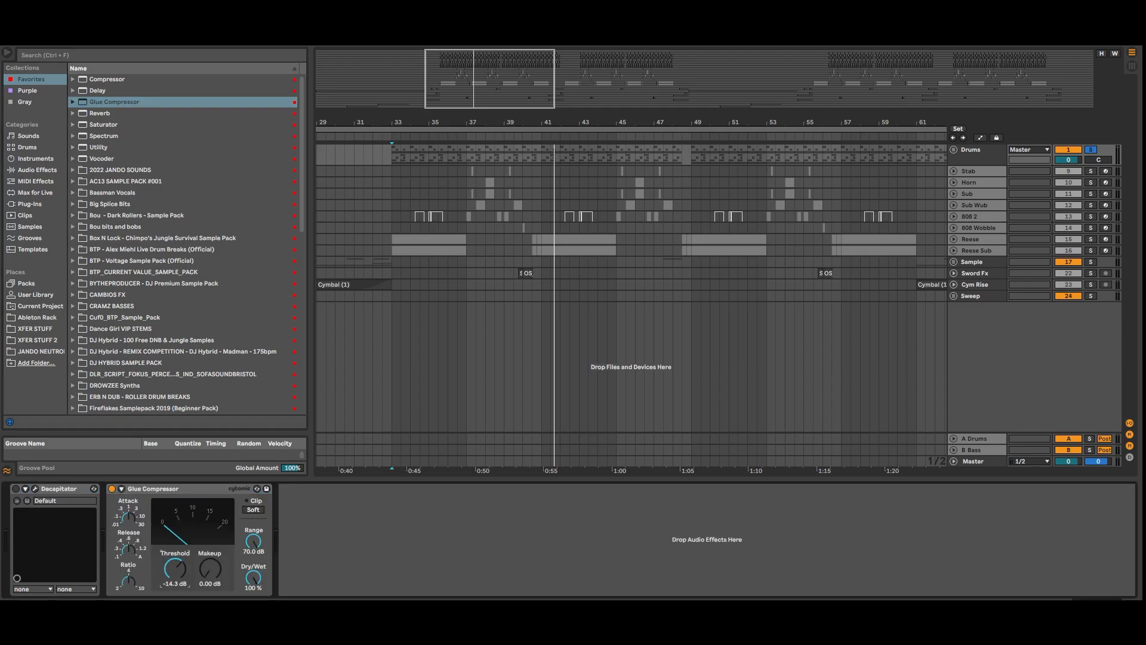
{"action": "left_click", "coordinate": [191, 490]}
{"action": "key", "text": "Delete"}
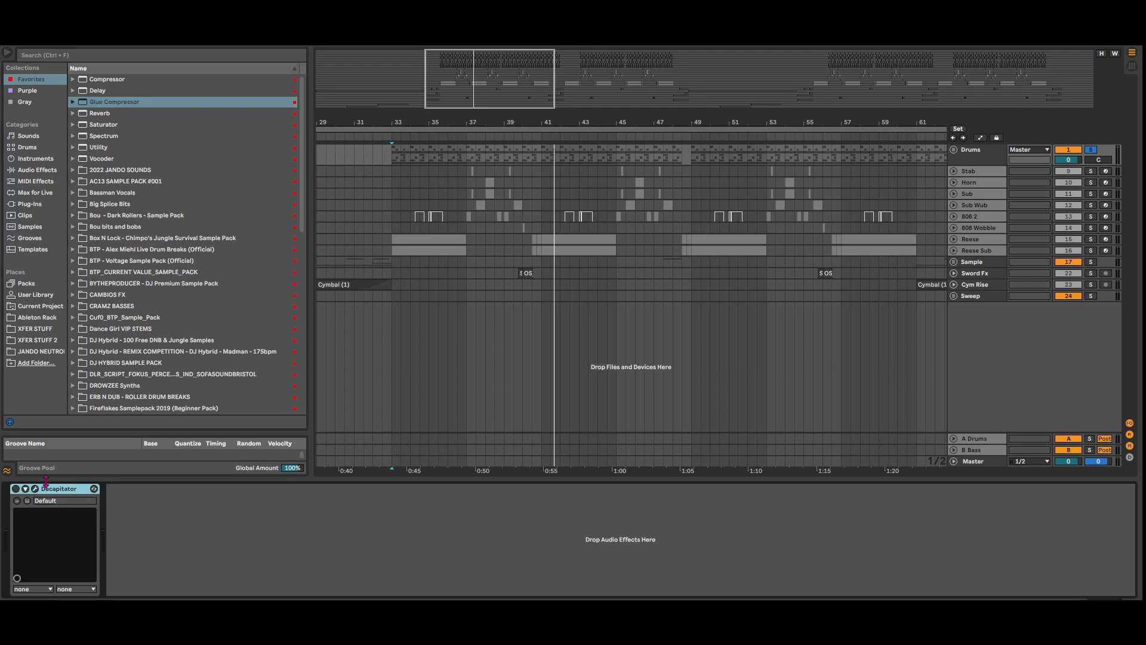
Step: Remove Decapitator from the Drums group and unsolo the group
{"action": "key", "text": "Delete"}
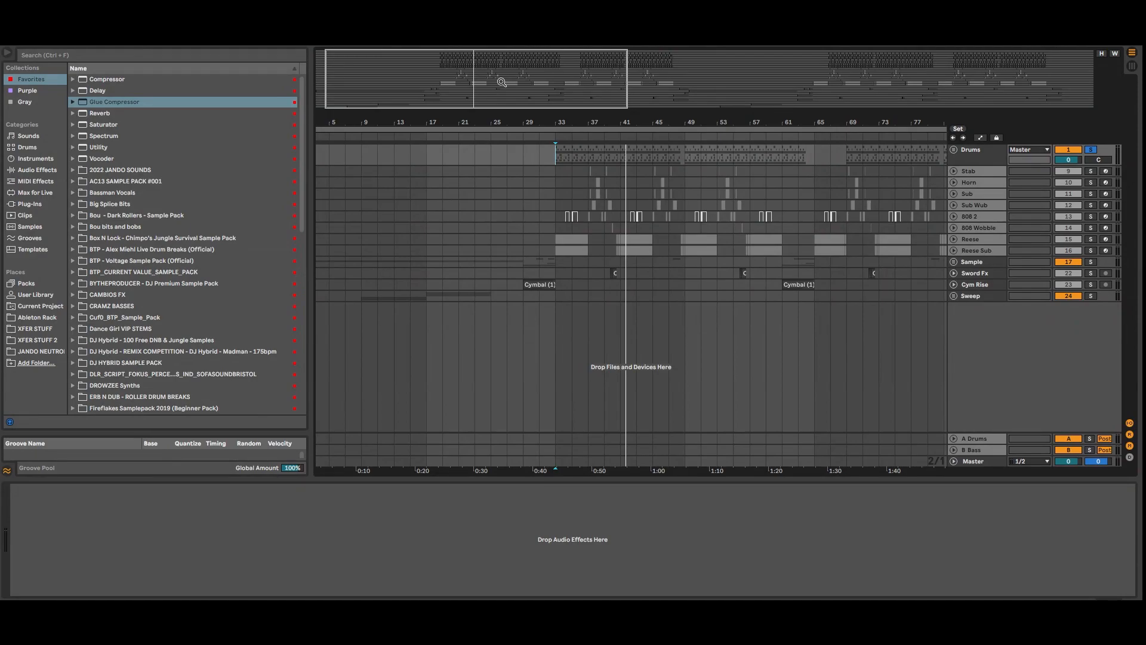
{"action": "left_click_drag", "start_coordinate": [467, 88], "coordinate": [502, 205]}
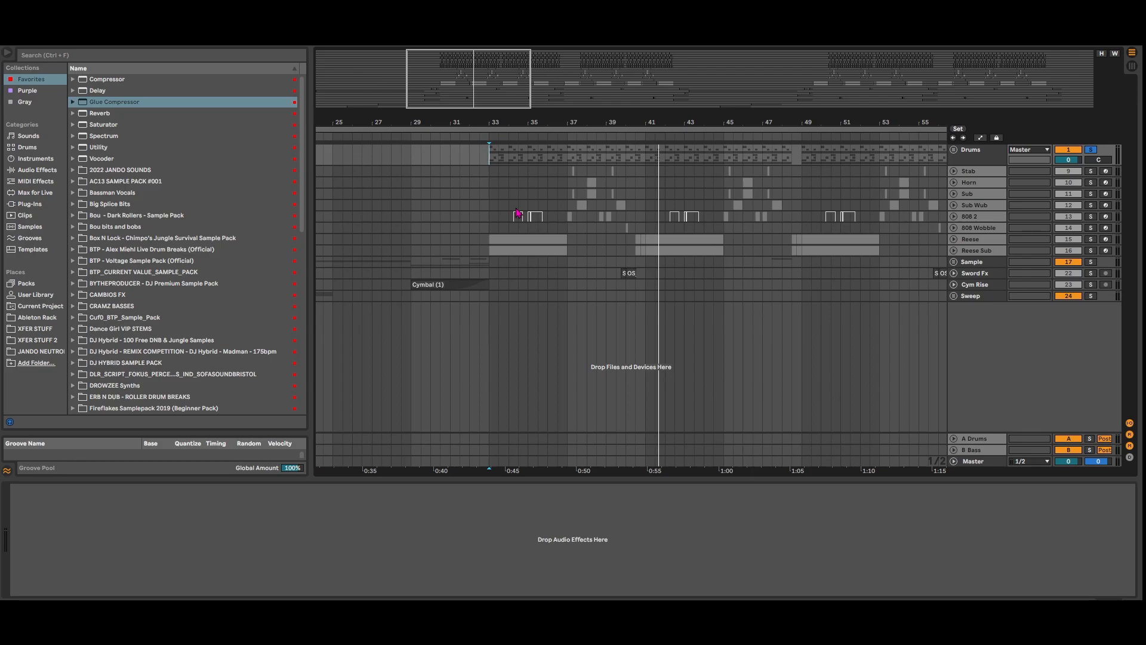
{"action": "key", "text": "s"}
{"action": "left_click", "coordinate": [970, 159]}
Step: Set the playback start at bar 29 and place the insertion marker there on the Reese track
{"action": "left_click", "coordinate": [462, 156]}
{"action": "left_click", "coordinate": [412, 163]}
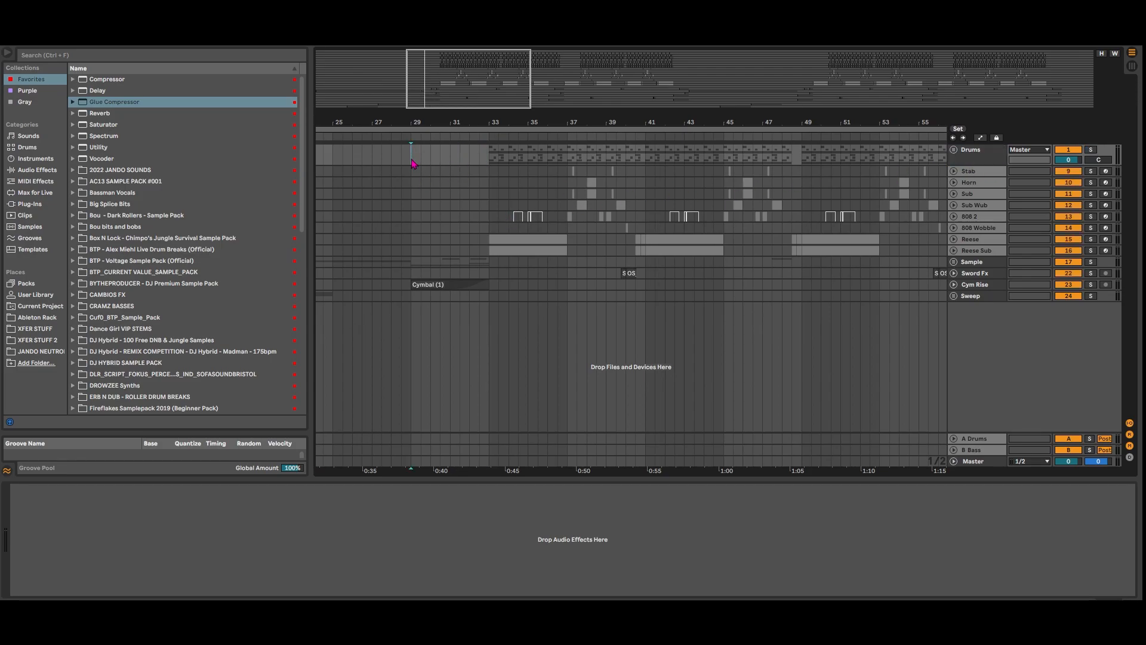
{"action": "left_click_drag", "start_coordinate": [477, 105], "coordinate": [469, 100]}
{"action": "left_click", "coordinate": [454, 237]}
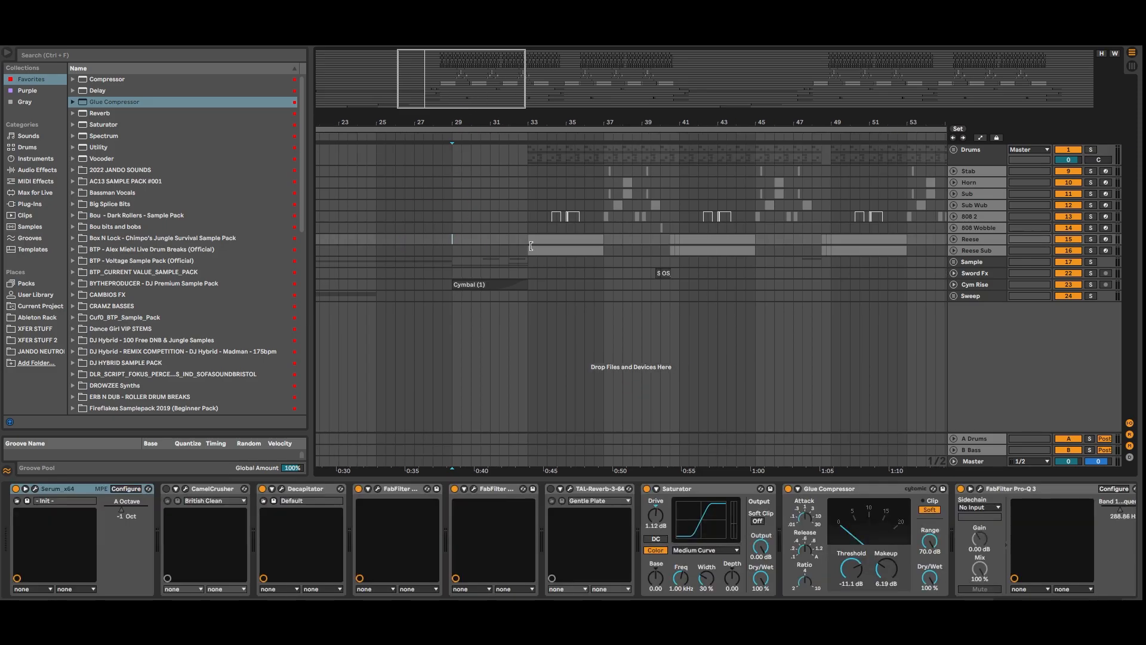
{"action": "left_click_drag", "start_coordinate": [460, 73], "coordinate": [459, 77]}
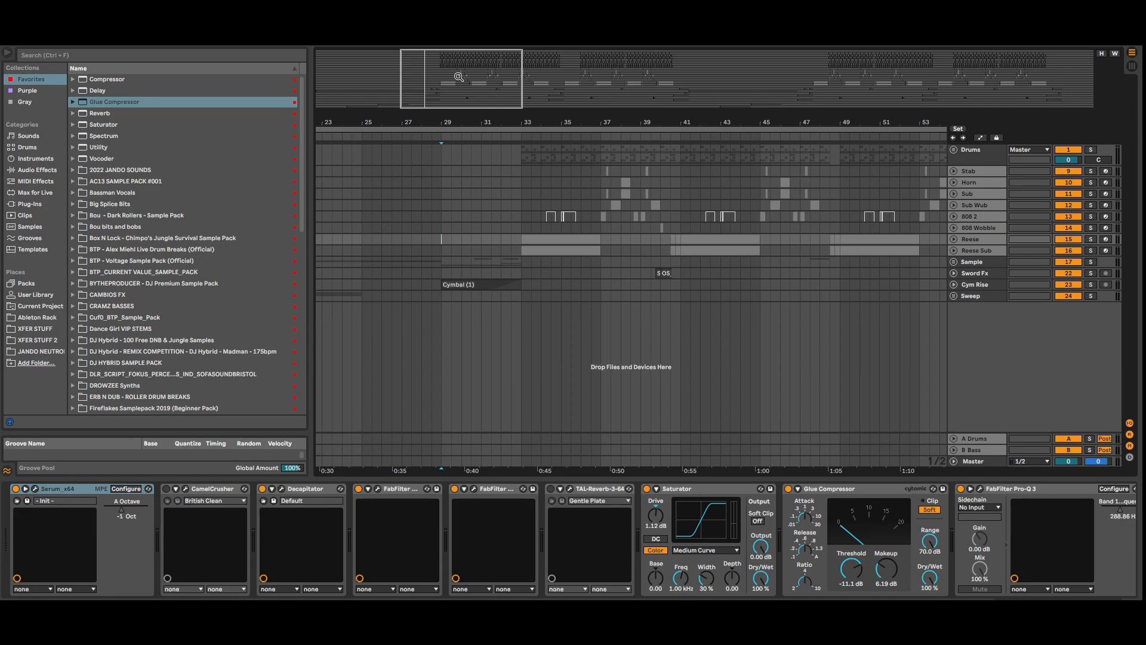
Step: Turn off the Kick and Snare sidechain compressors on the Perc Shake track, and fold the Drums group again
{"action": "left_click", "coordinate": [953, 149]}
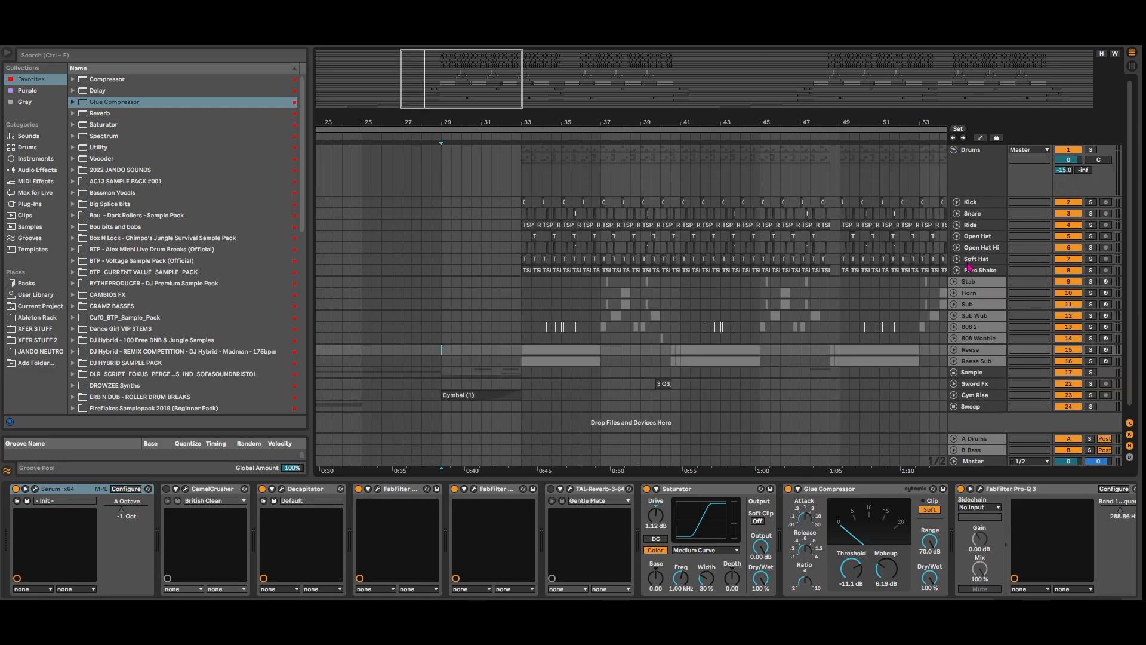
{"action": "left_click", "coordinate": [970, 270]}
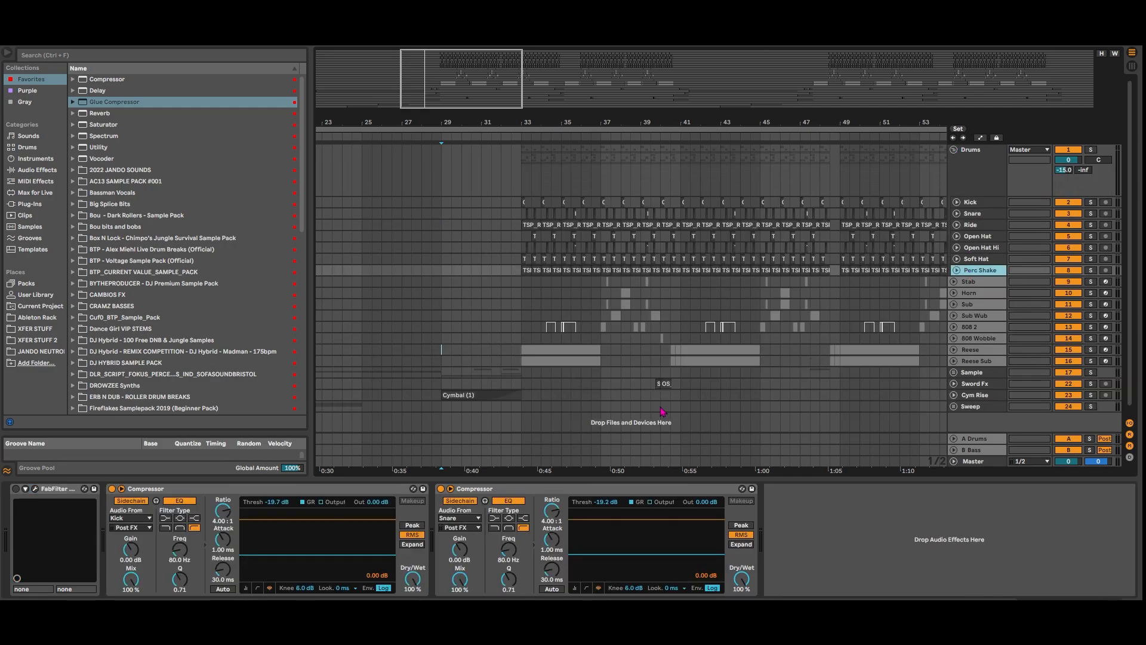
{"action": "left_click", "coordinate": [112, 489]}
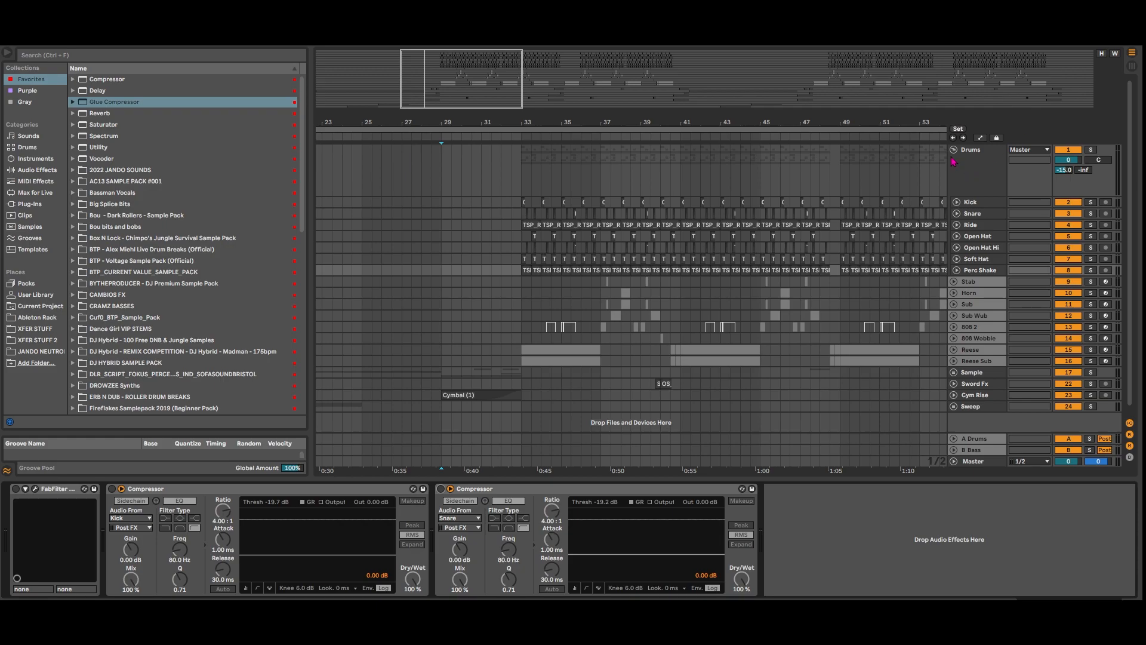
{"action": "left_click", "coordinate": [954, 150]}
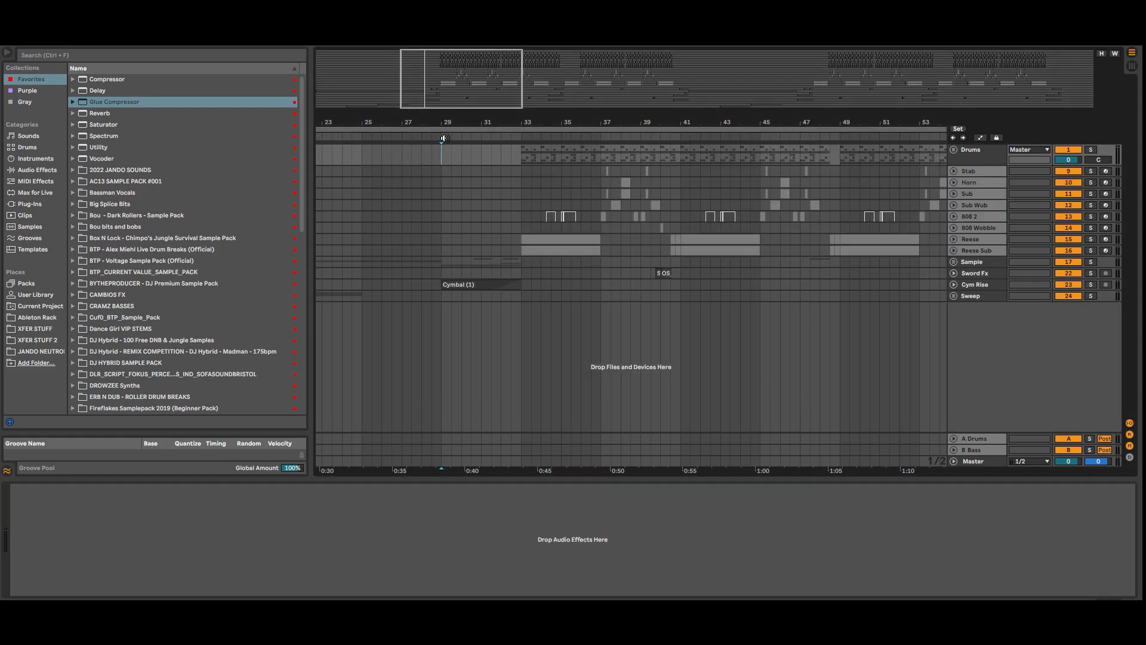
Step: Play the full arrangement from bar 29 and look over its overall structure
{"action": "left_click", "coordinate": [444, 137]}
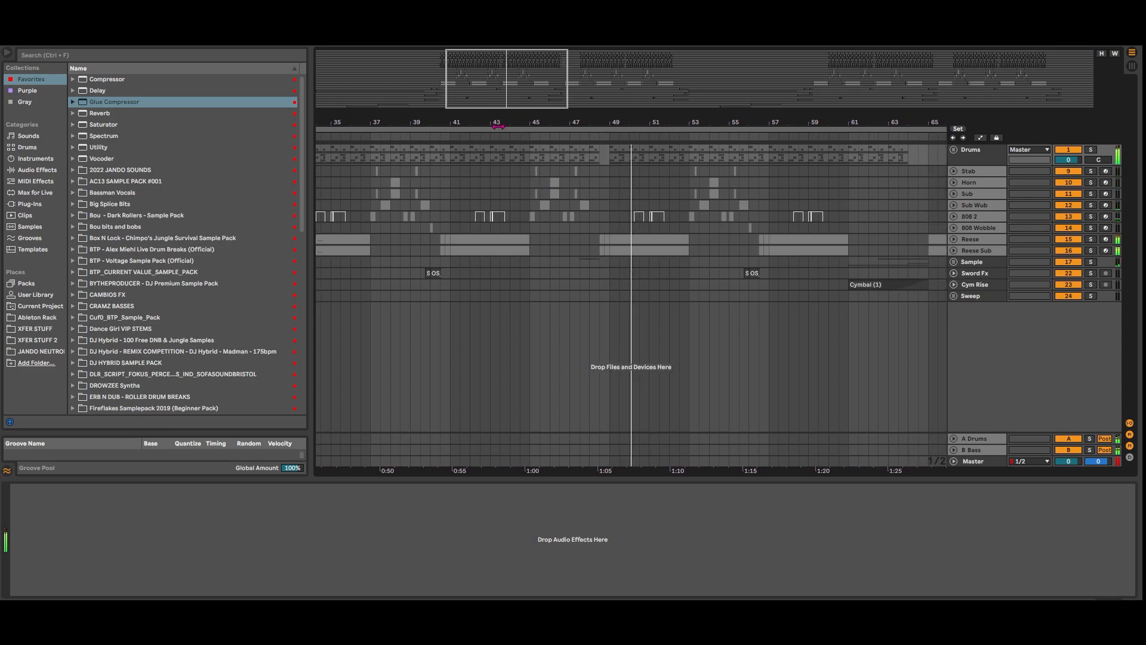
{"action": "left_click_drag", "start_coordinate": [500, 123], "coordinate": [496, 87]}
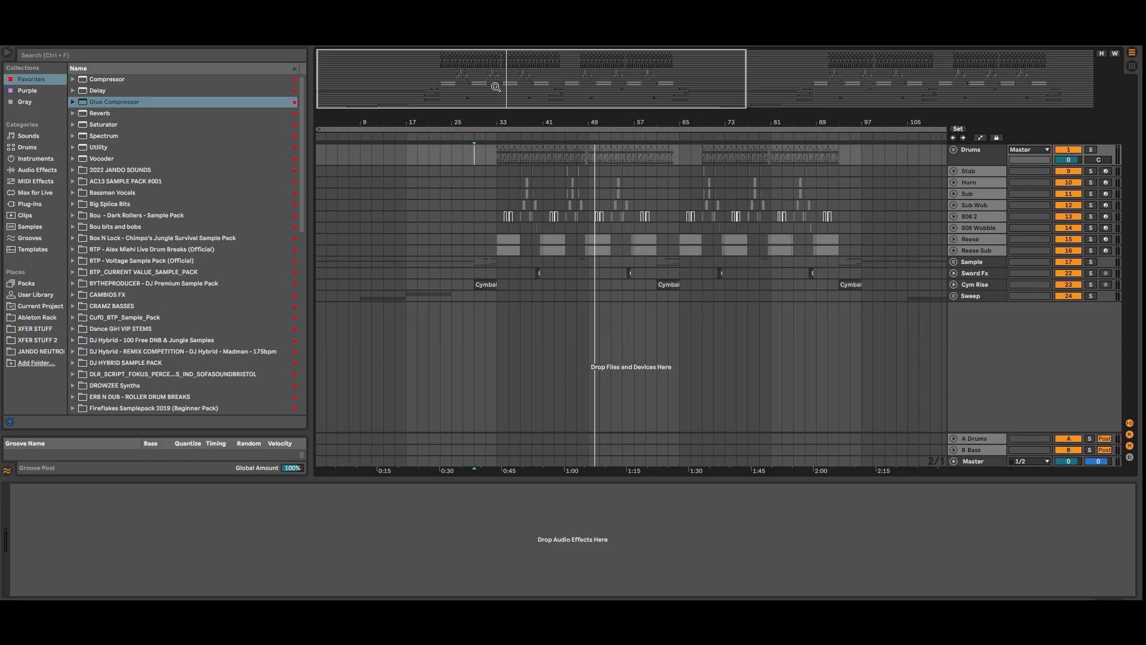
{"action": "left_click_drag", "start_coordinate": [597, 69], "coordinate": [781, 87]}
{"action": "left_click_drag", "start_coordinate": [598, 88], "coordinate": [567, 87]}
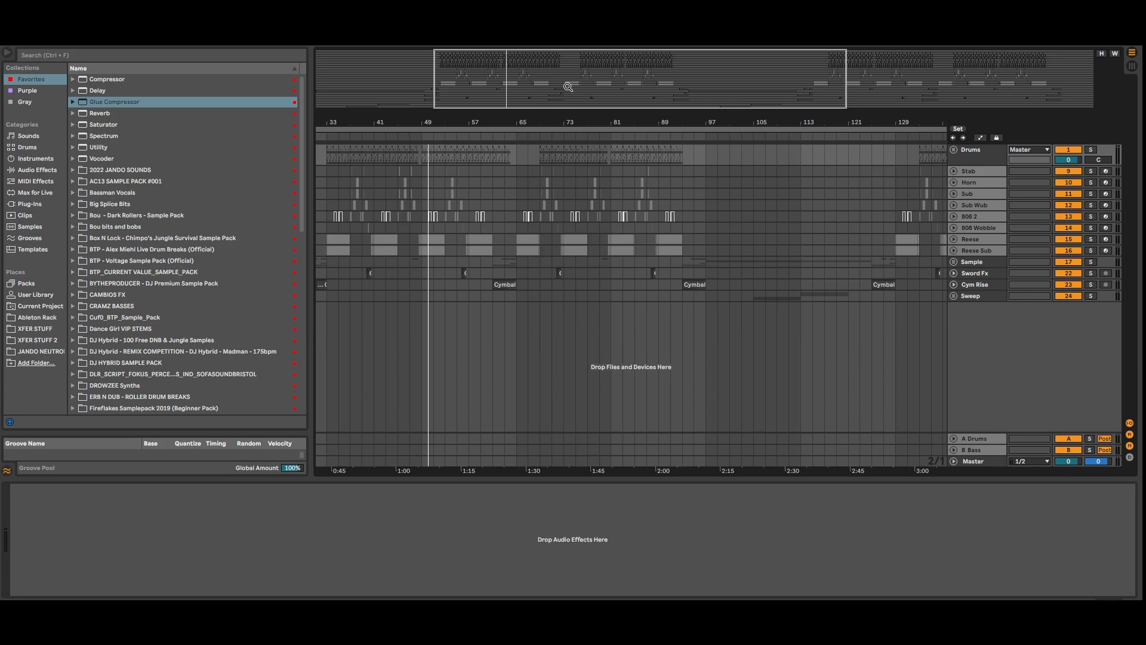
{"action": "left_click_drag", "start_coordinate": [568, 87], "coordinate": [495, 78]}
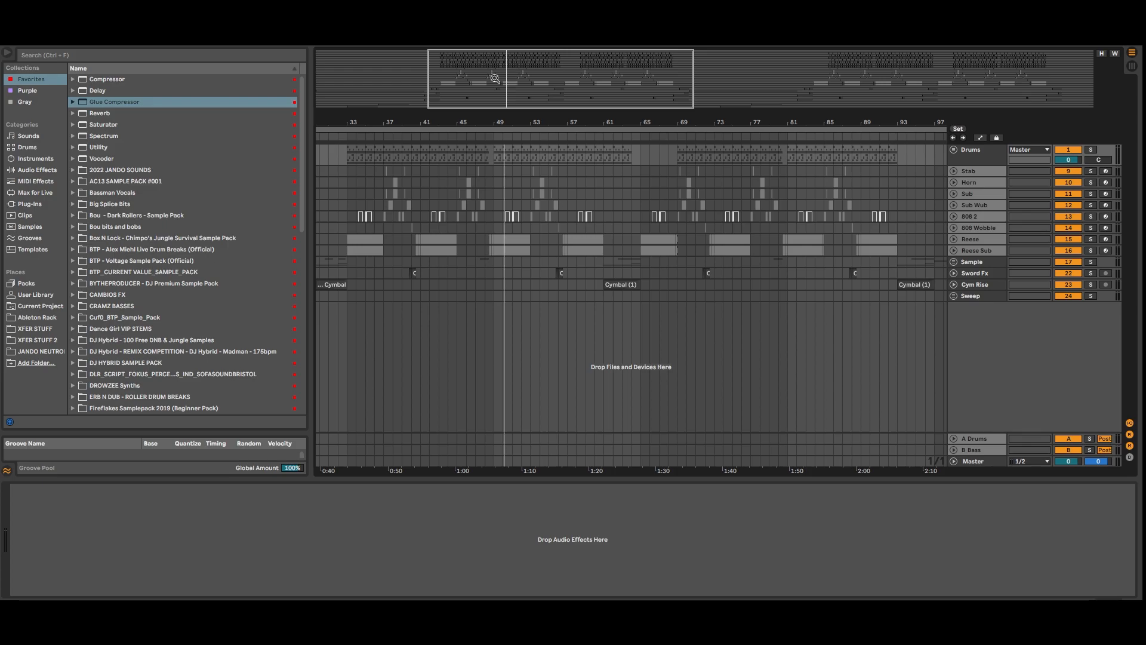
{"action": "left_click_drag", "start_coordinate": [557, 95], "coordinate": [597, 82]}
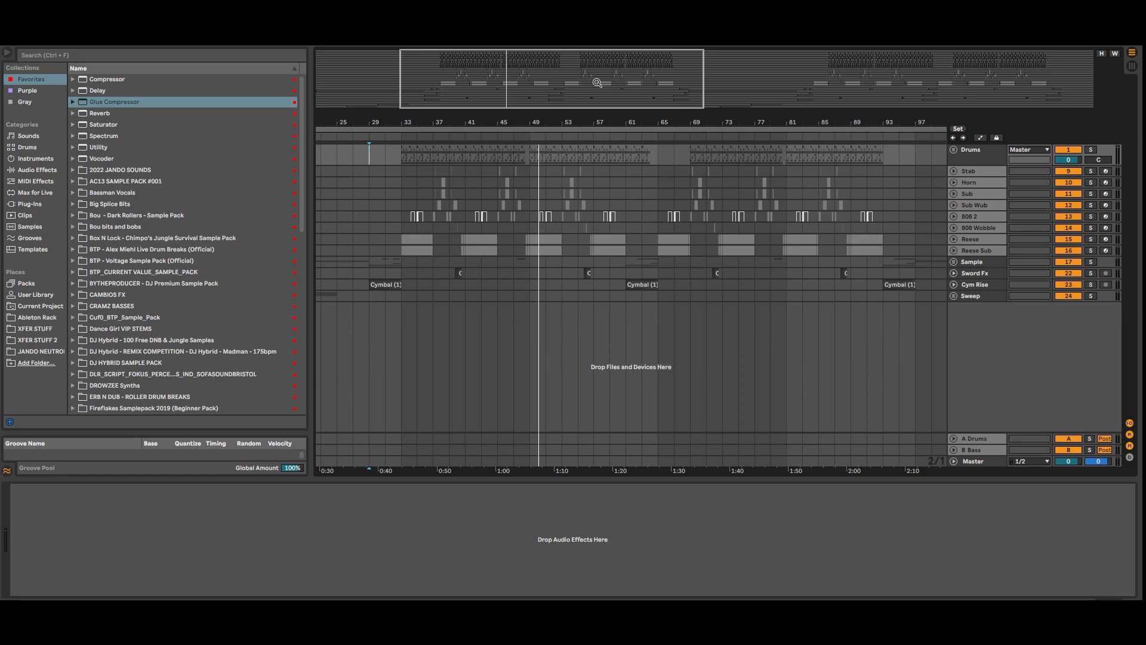